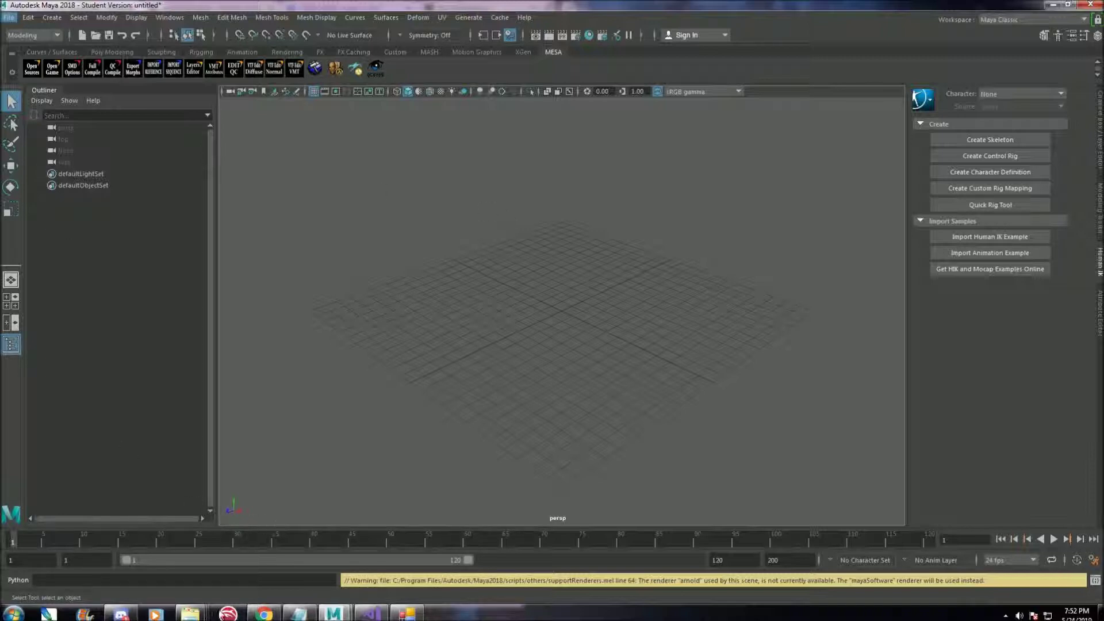
Step: Minimize Maya and the StudioSB-master folder window to bring up the Basic Animation Guidelines notes
mouse_move(197, 611)
alt+drag(427, 284, 474, 285)
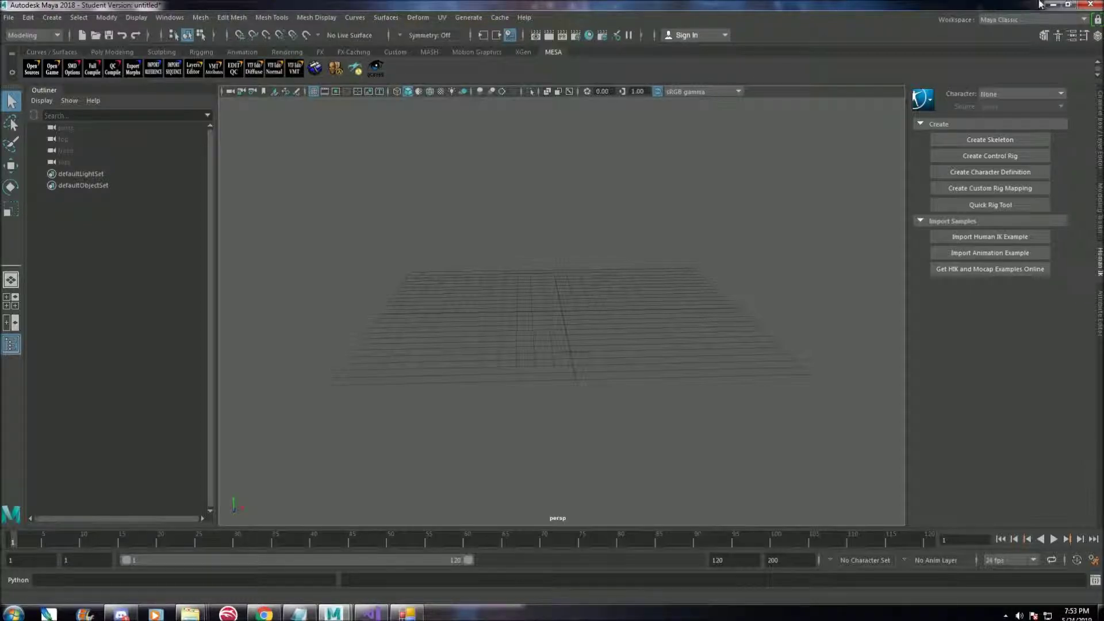
click(1052, 5)
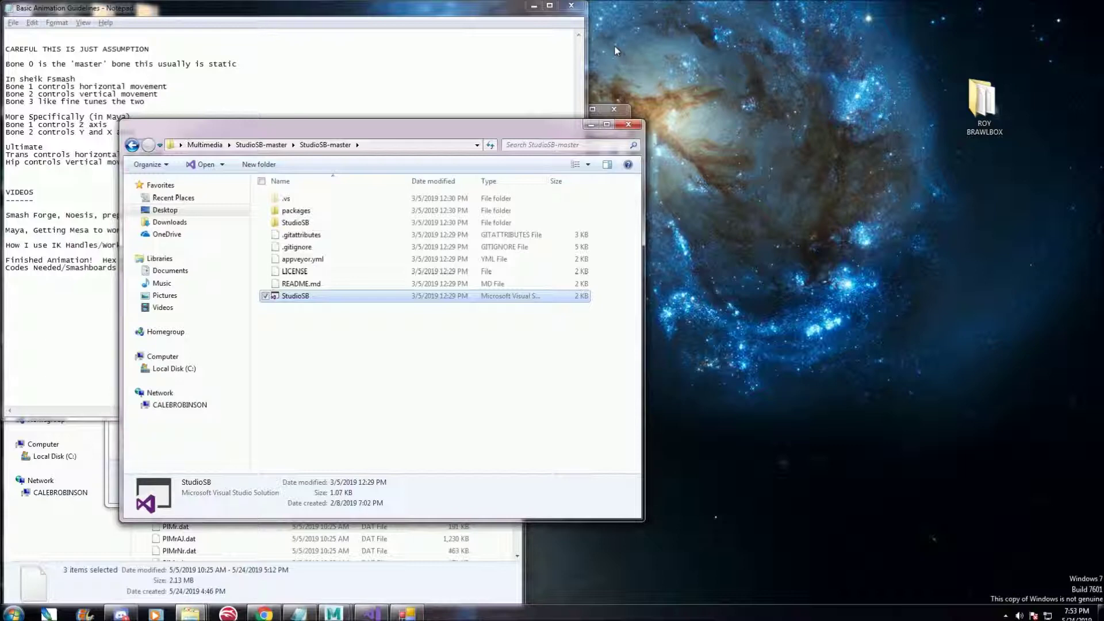
click(590, 124)
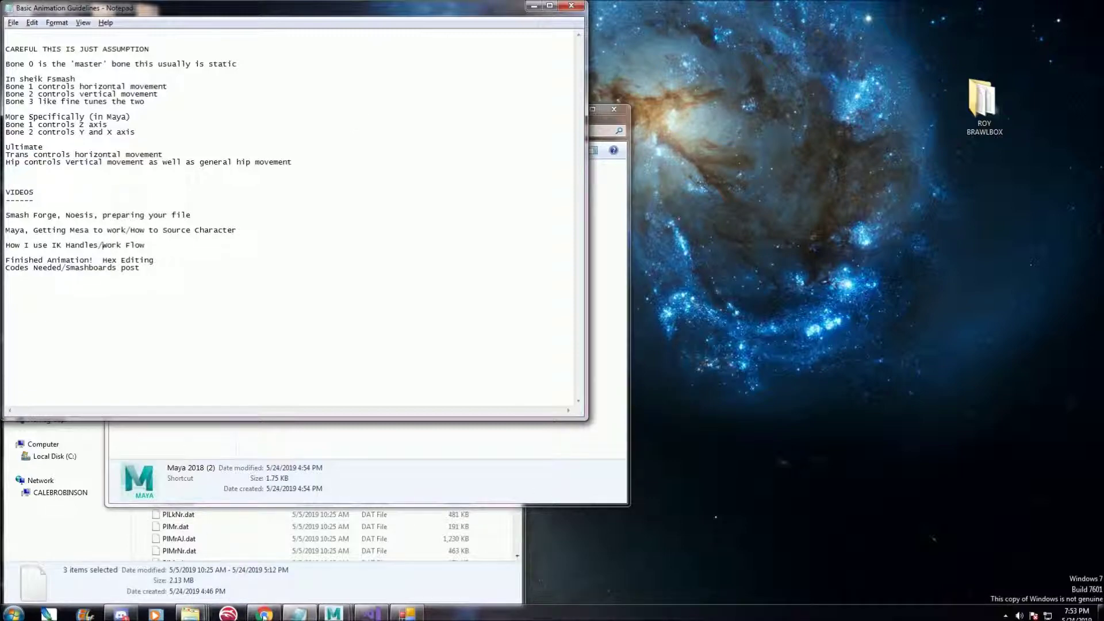
Step: Switch to Chrome, check the download options of the MESA repository on GitHub, and show the MESA Setup guide
click(264, 613)
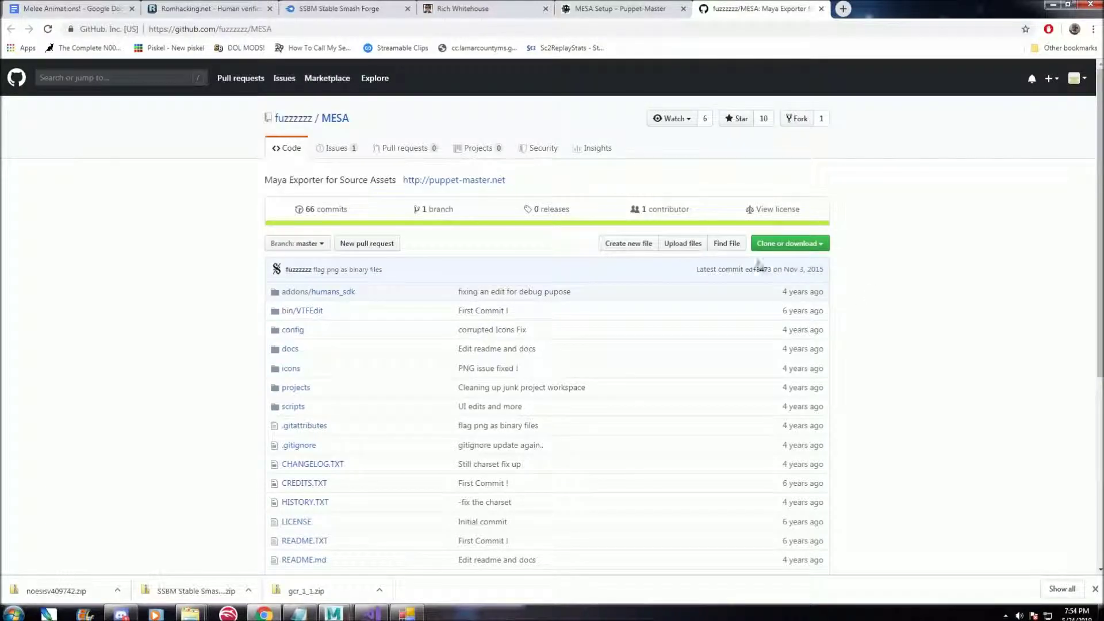
click(822, 244)
click(907, 230)
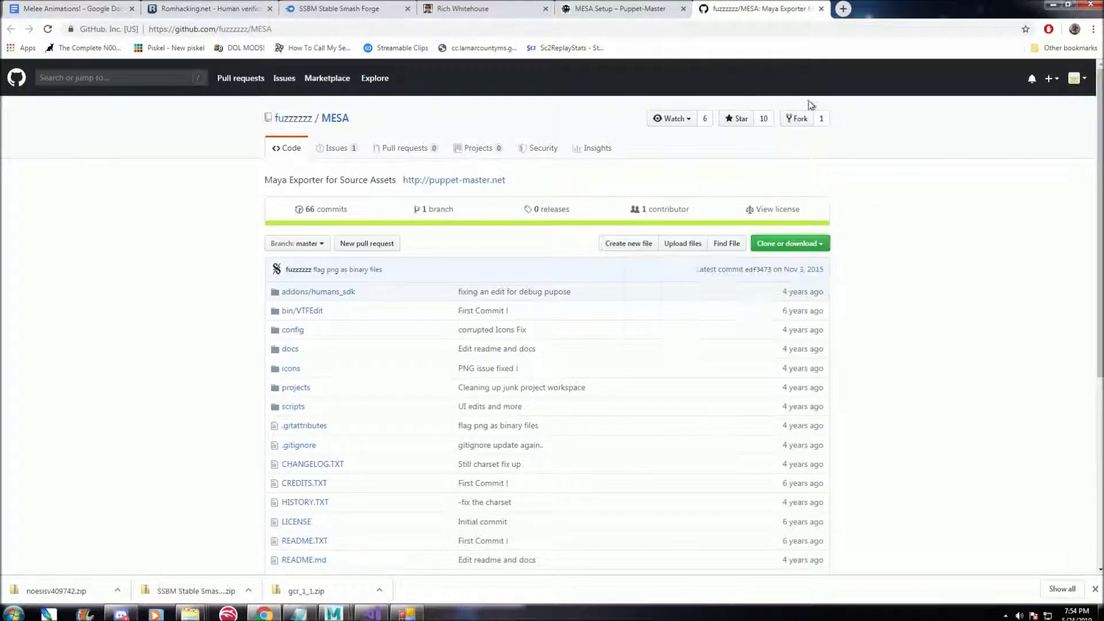
click(618, 7)
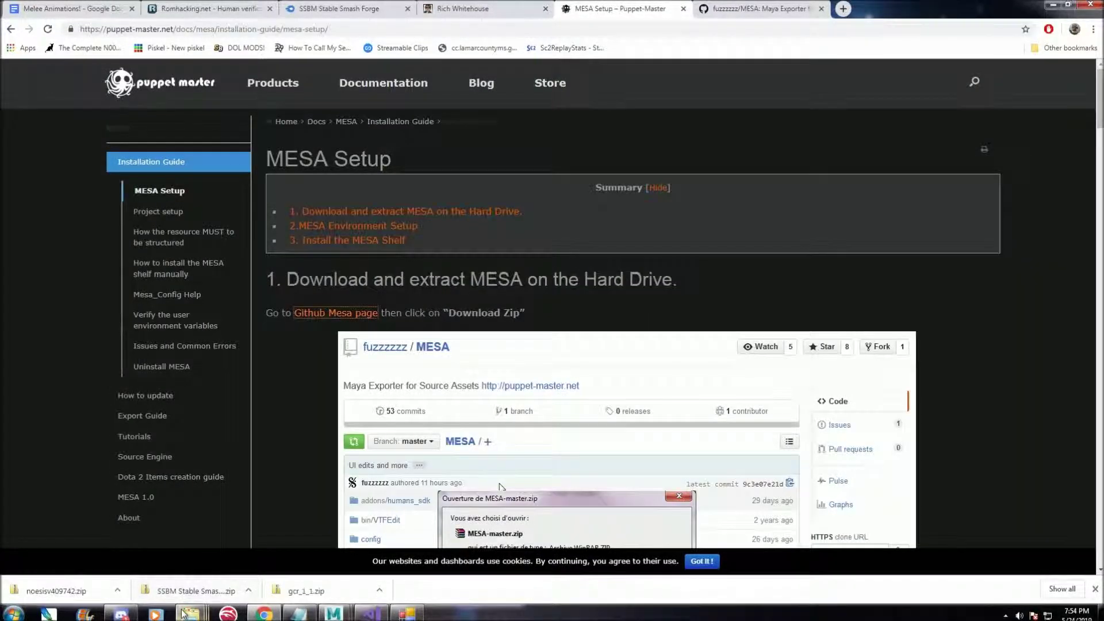
Step: In Windows Explorer, open the MESA folder inside MESA-v2.1 in the SMASH RELATED folder
mouse_move(189, 613)
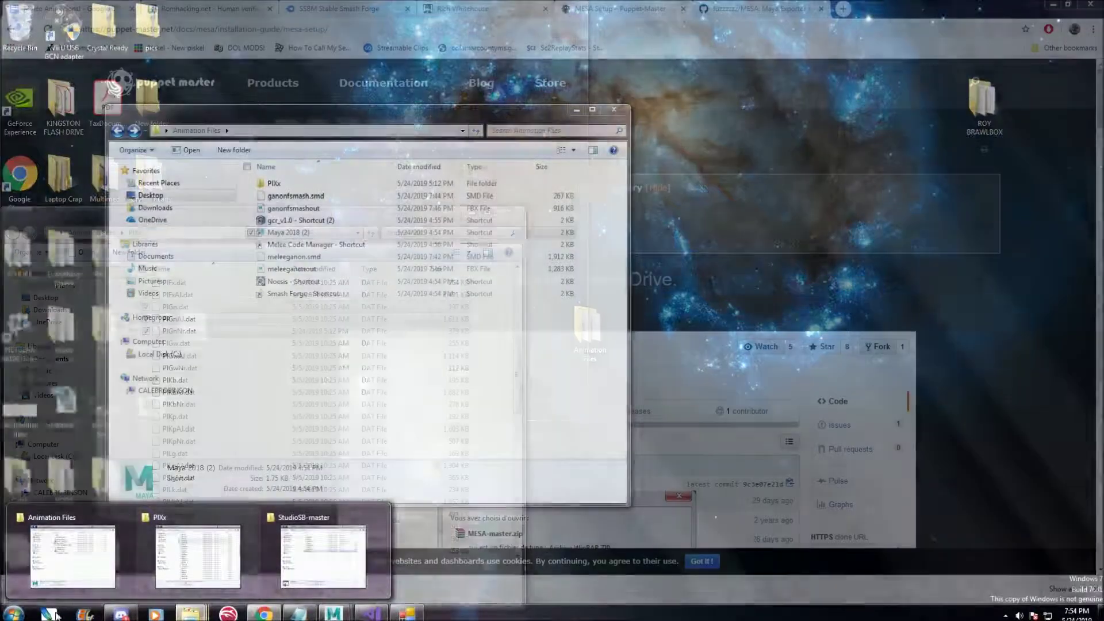
click(13, 613)
click(202, 340)
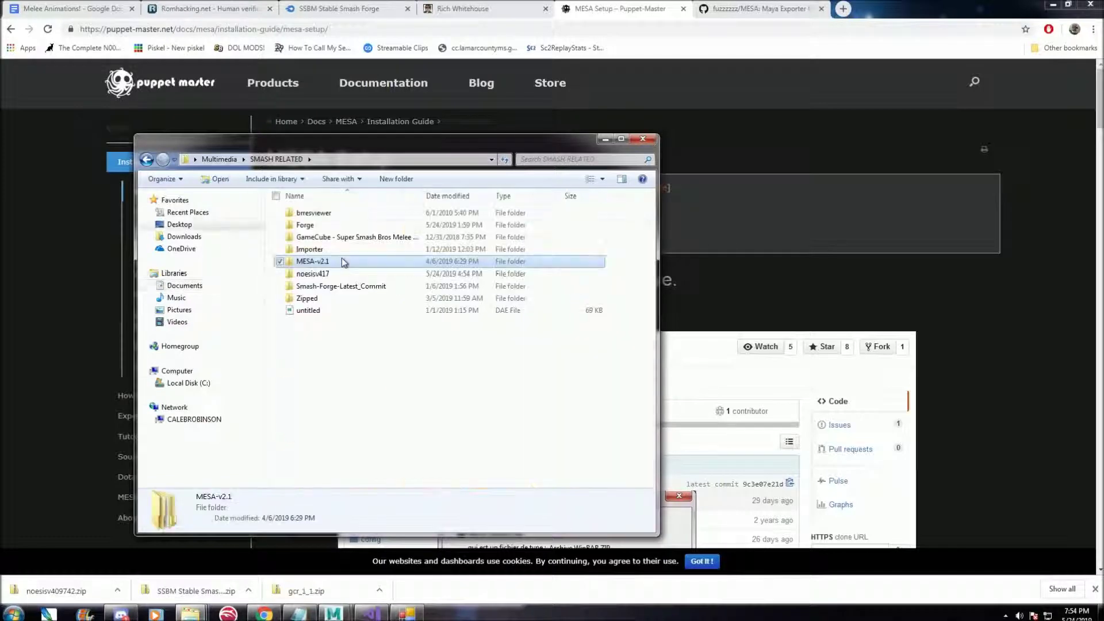
double_click(331, 262)
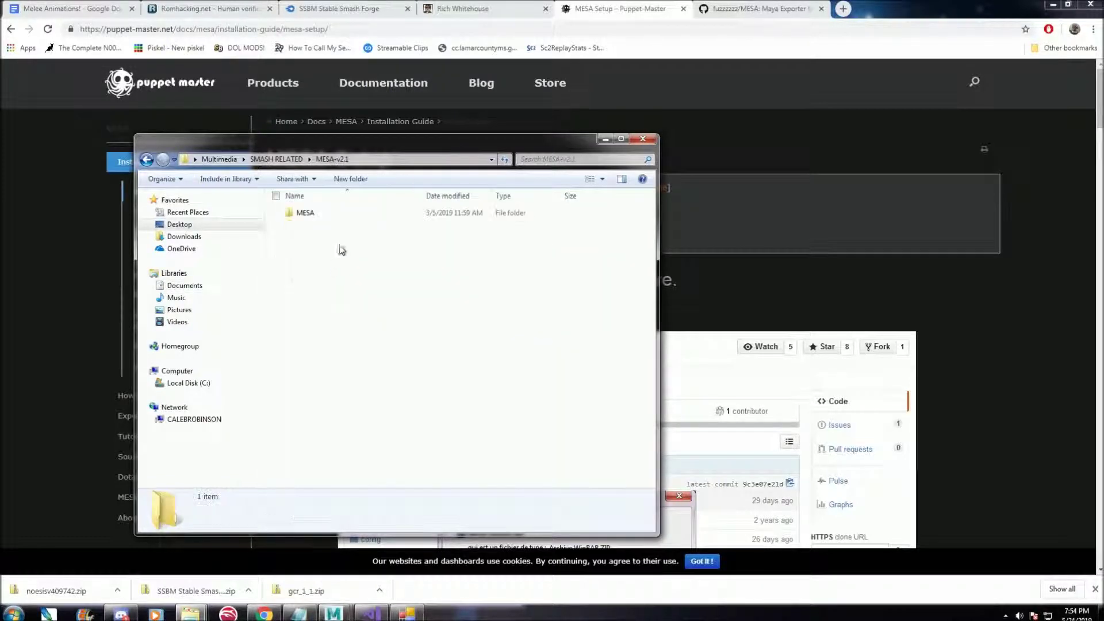
double_click(344, 214)
click(147, 159)
click(147, 159)
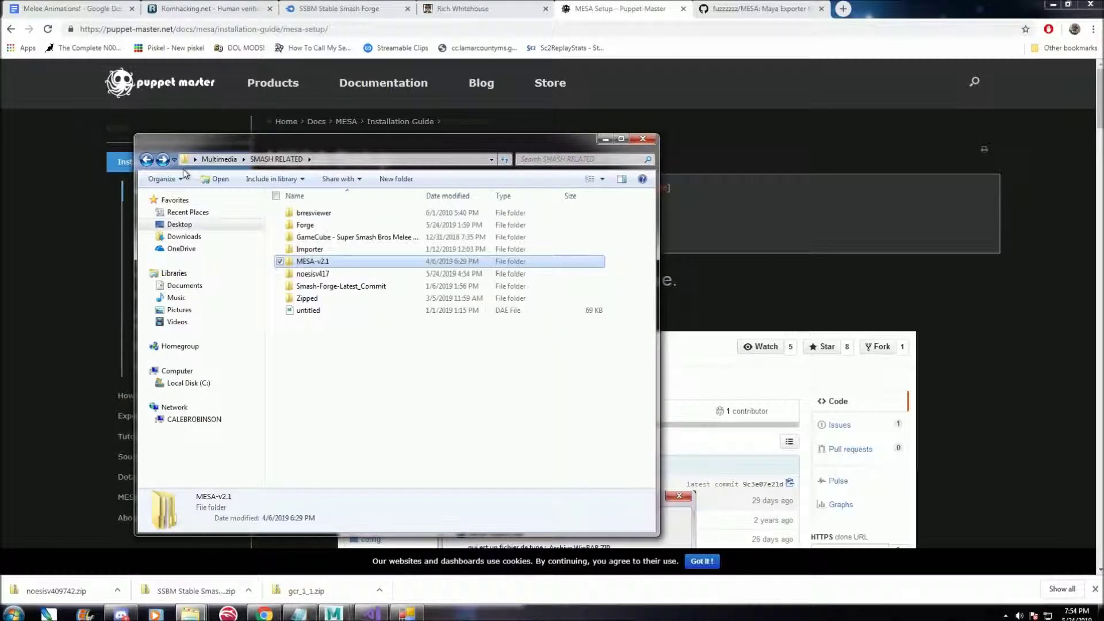
double_click(333, 261)
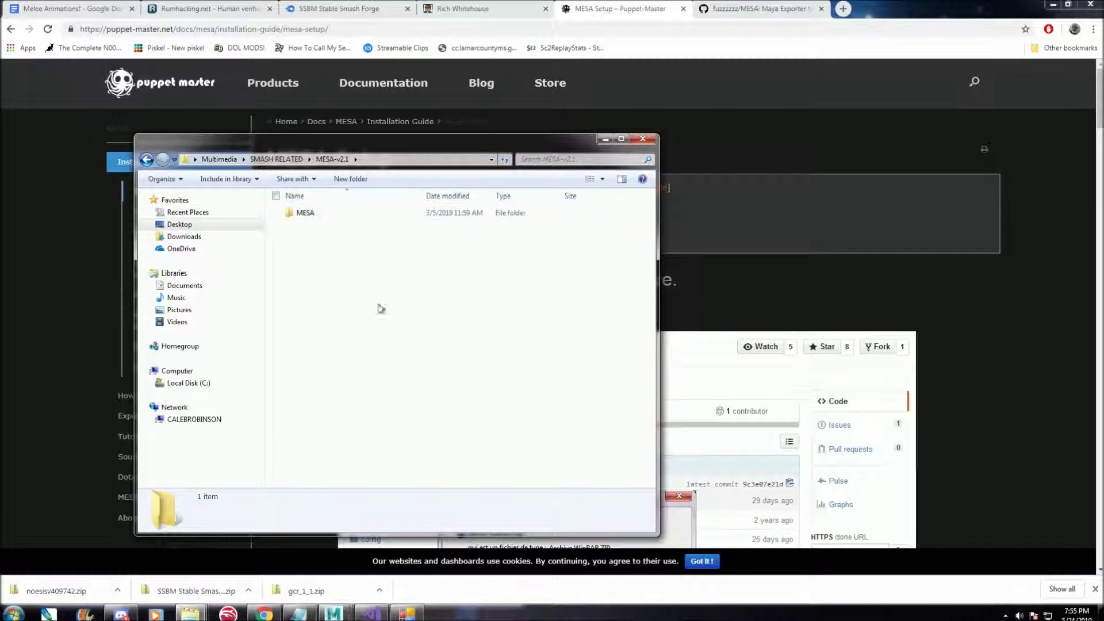
double_click(322, 215)
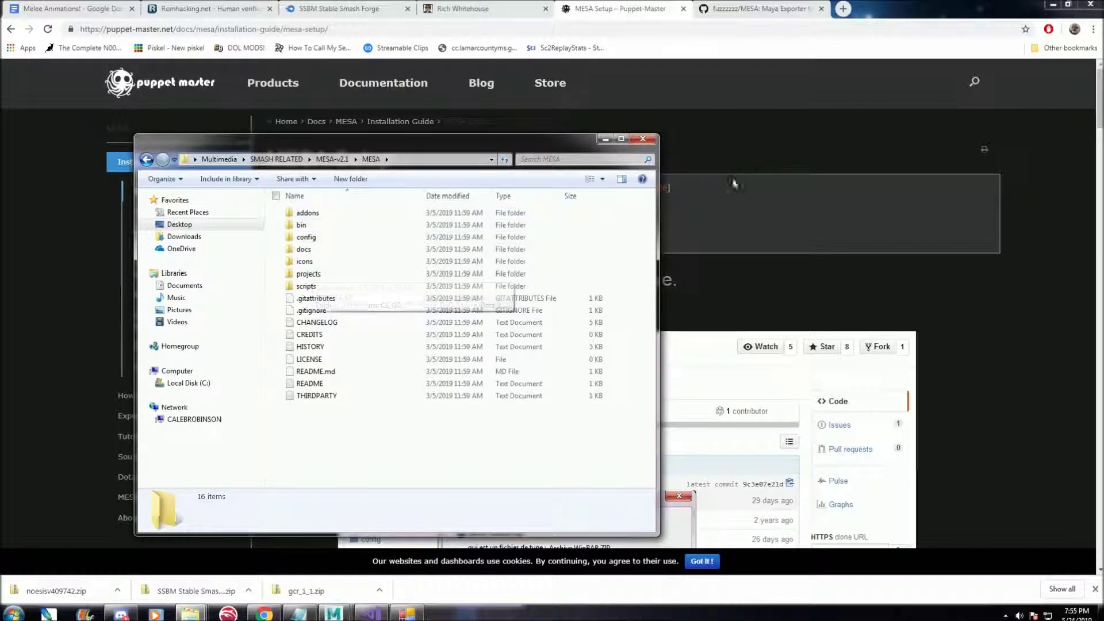
Step: Return to the MESA Setup guide and read from the download and extract instructions to the MESA Environment Setup section
click(1042, 189)
scroll(489, 256, down, 6)
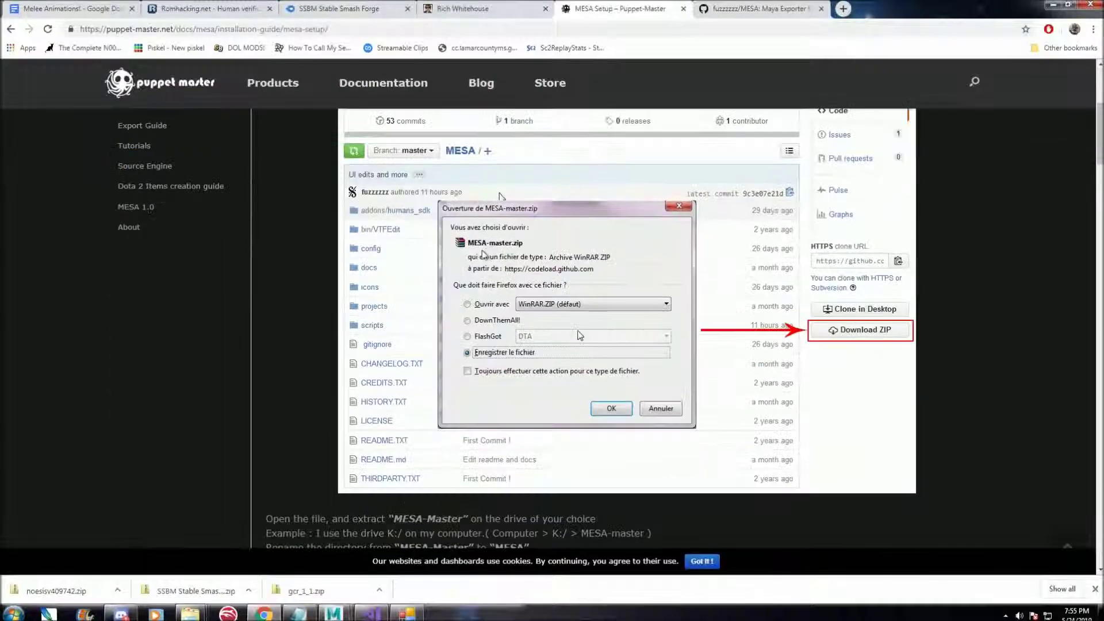
scroll(352, 257, up, 6)
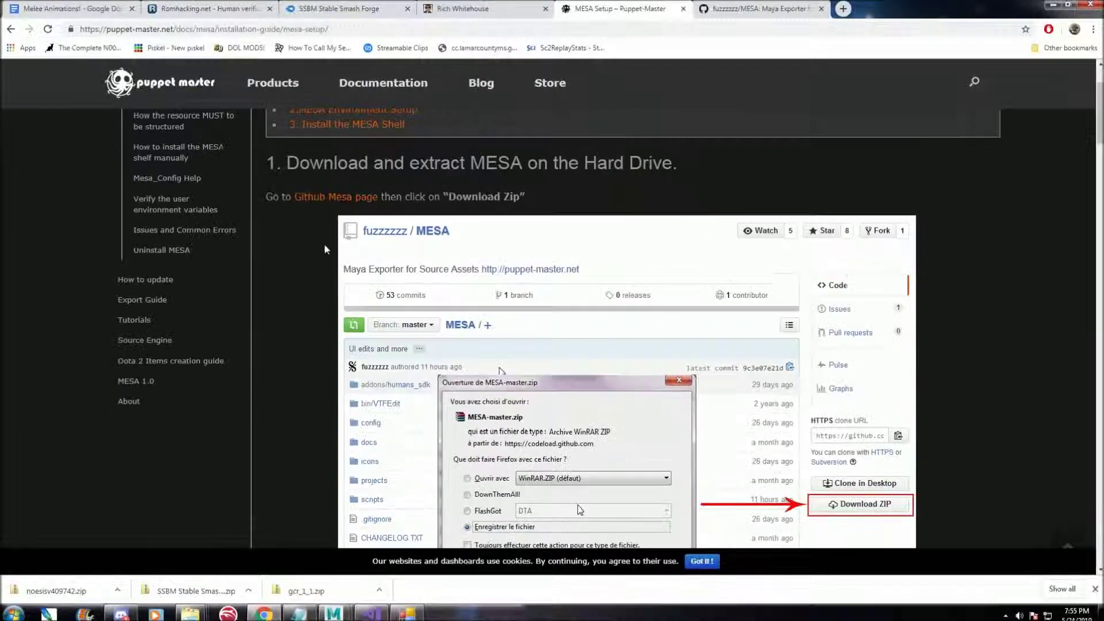
scroll(321, 241, down, 8)
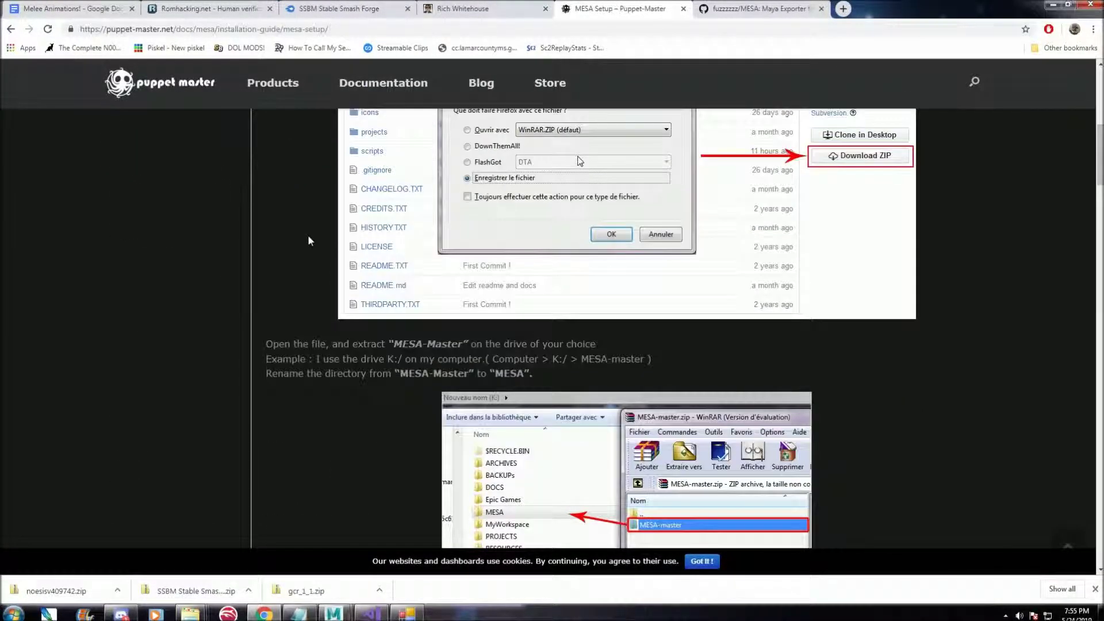
scroll(253, 253, down, 2)
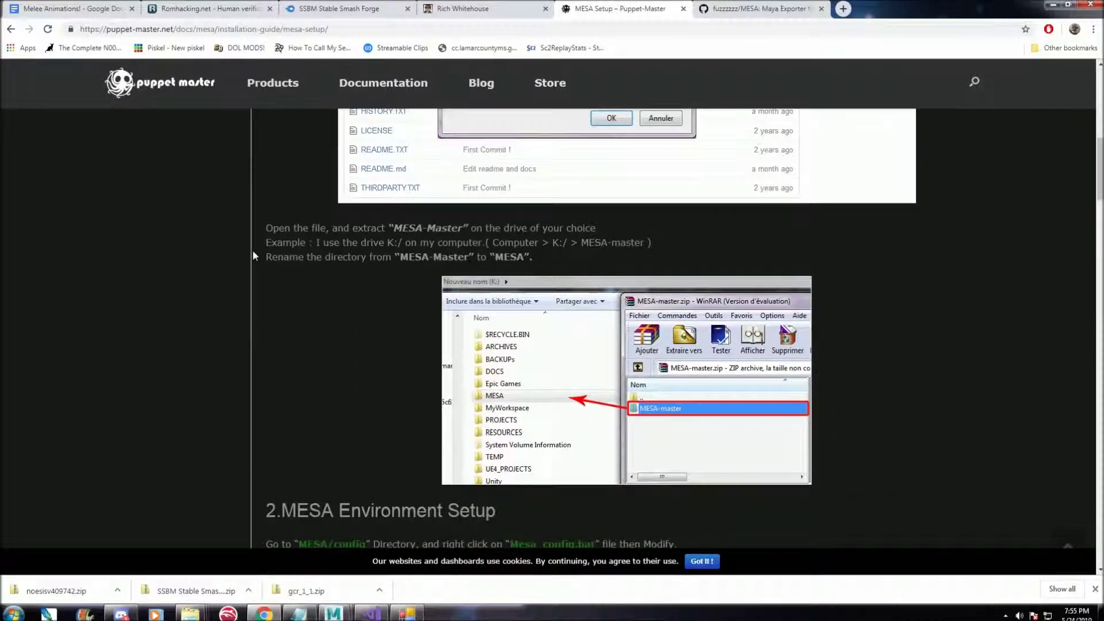
scroll(253, 251, up, 1)
scroll(248, 255, down, 5)
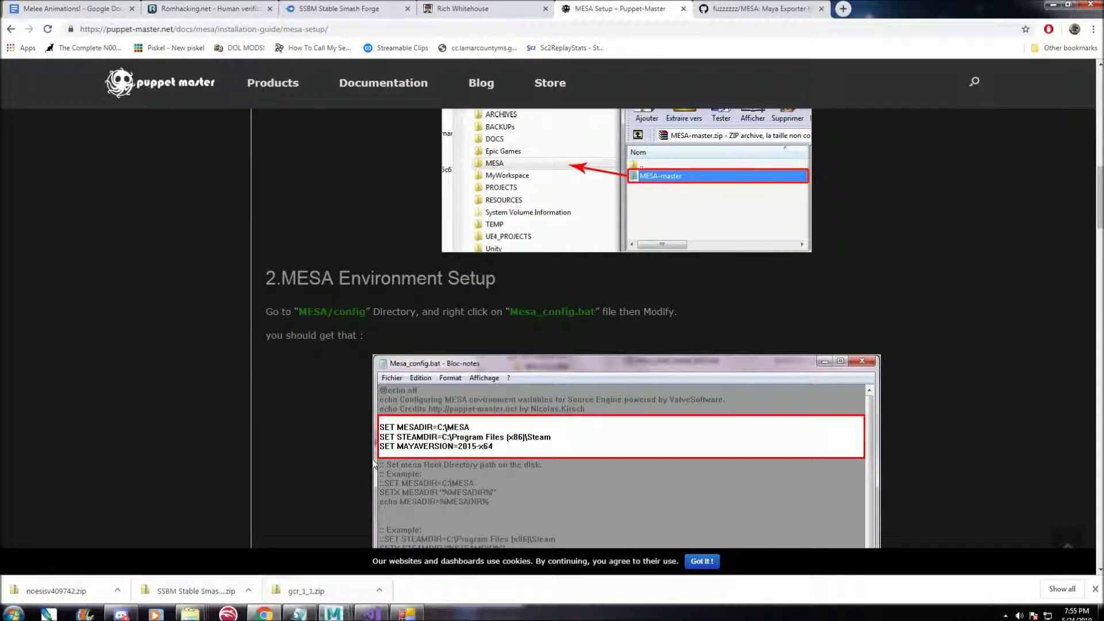
Step: Open the Mesa_config batch file from the MESA config folder for editing in Notepad, allowing the security warning
mouse_move(196, 613)
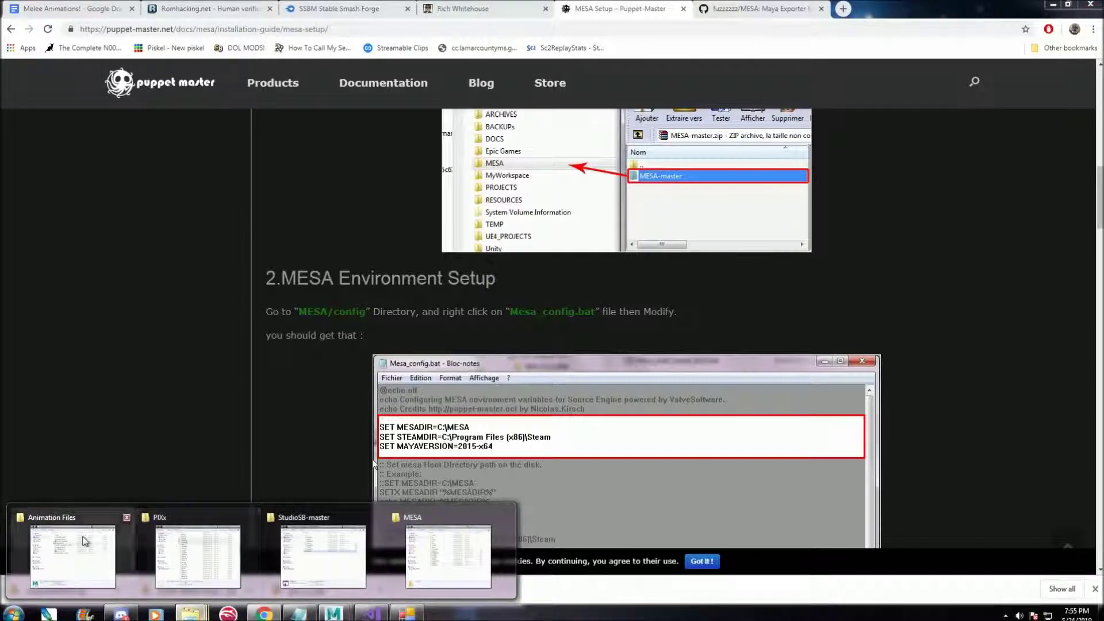
click(396, 553)
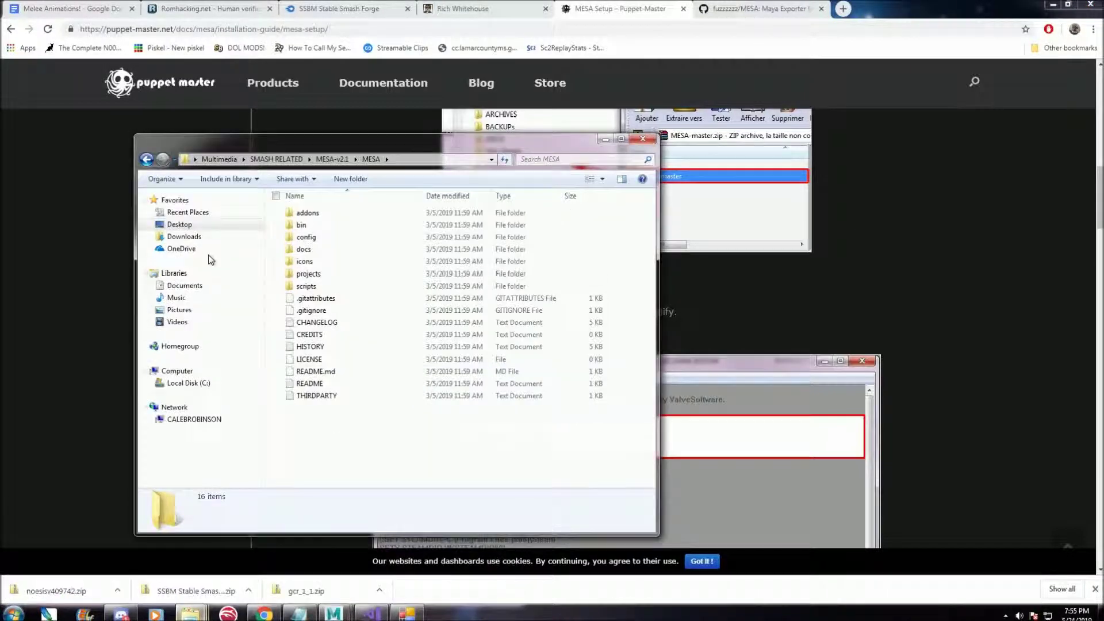
double_click(309, 237)
drag(409, 149, 340, 130)
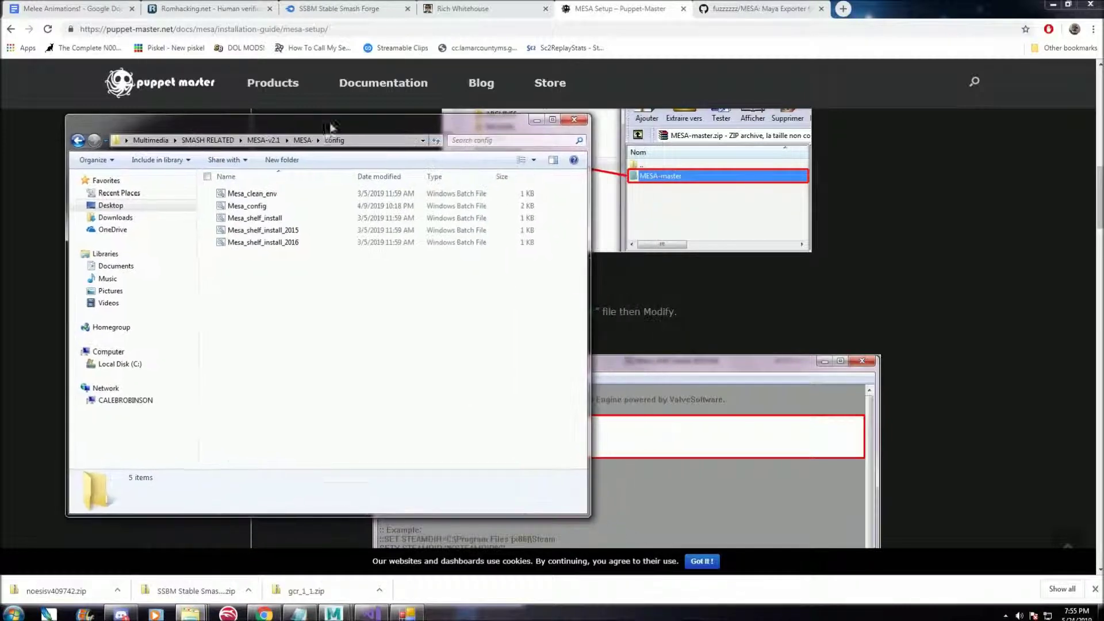
click(248, 205)
right_click(247, 209)
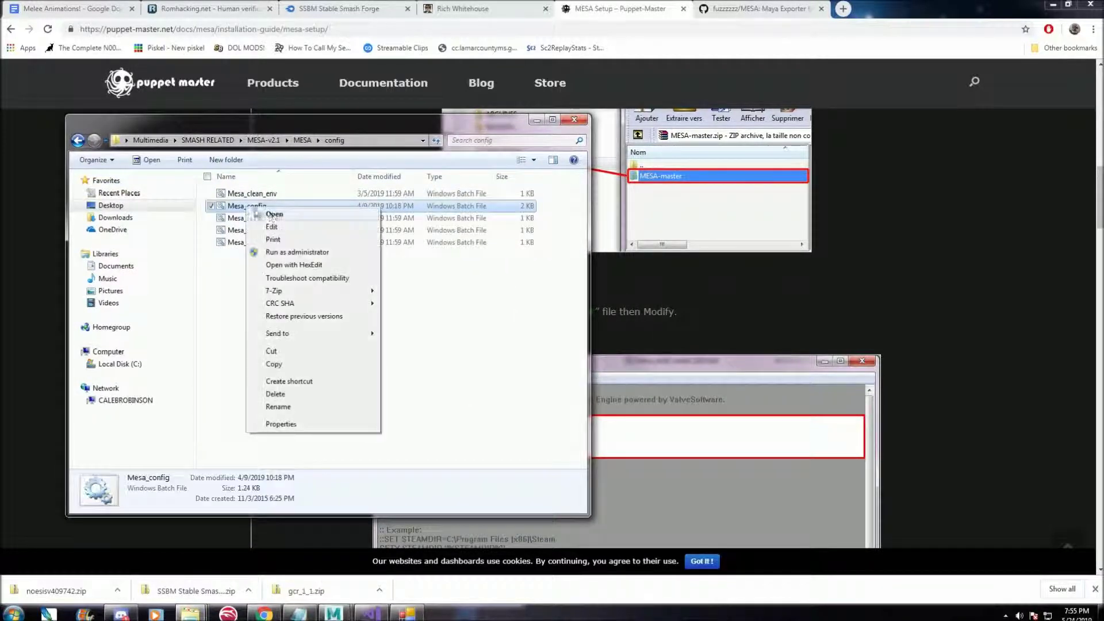
click(290, 228)
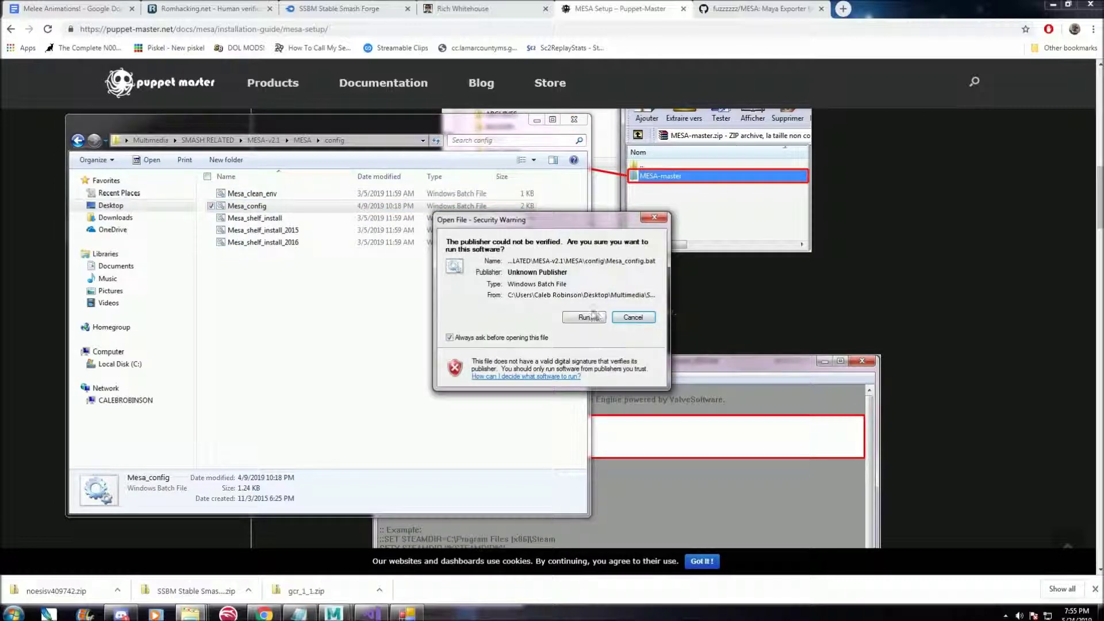
click(583, 317)
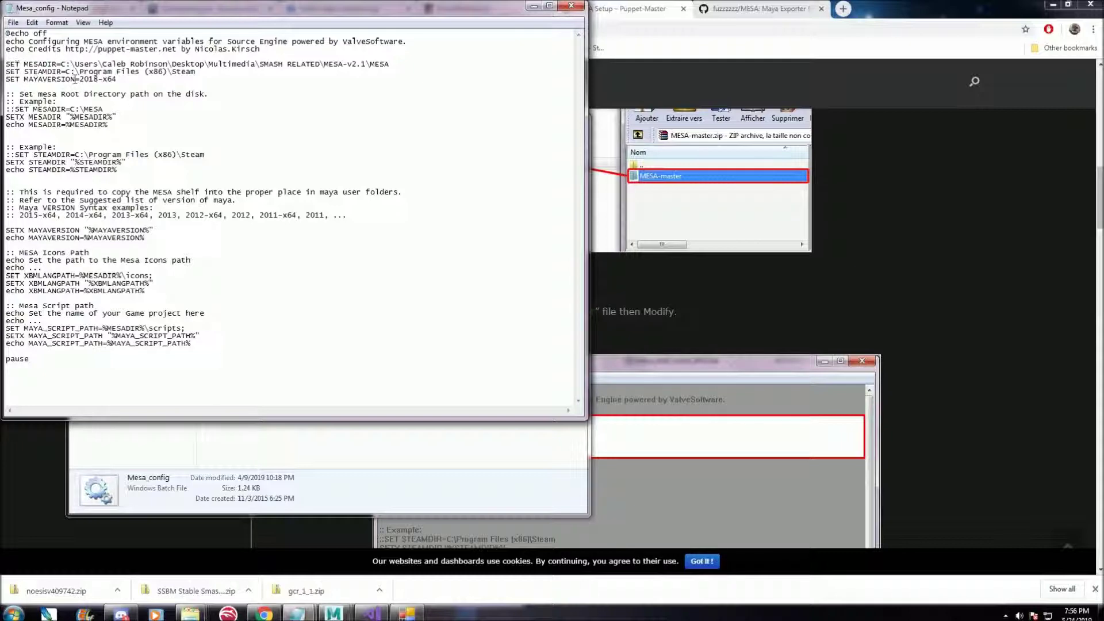
Step: Examine the guide's sample Mesa_config.bat for the MESADIR, STEAMDIR and MAYAVERSION lines that need editing
click(941, 294)
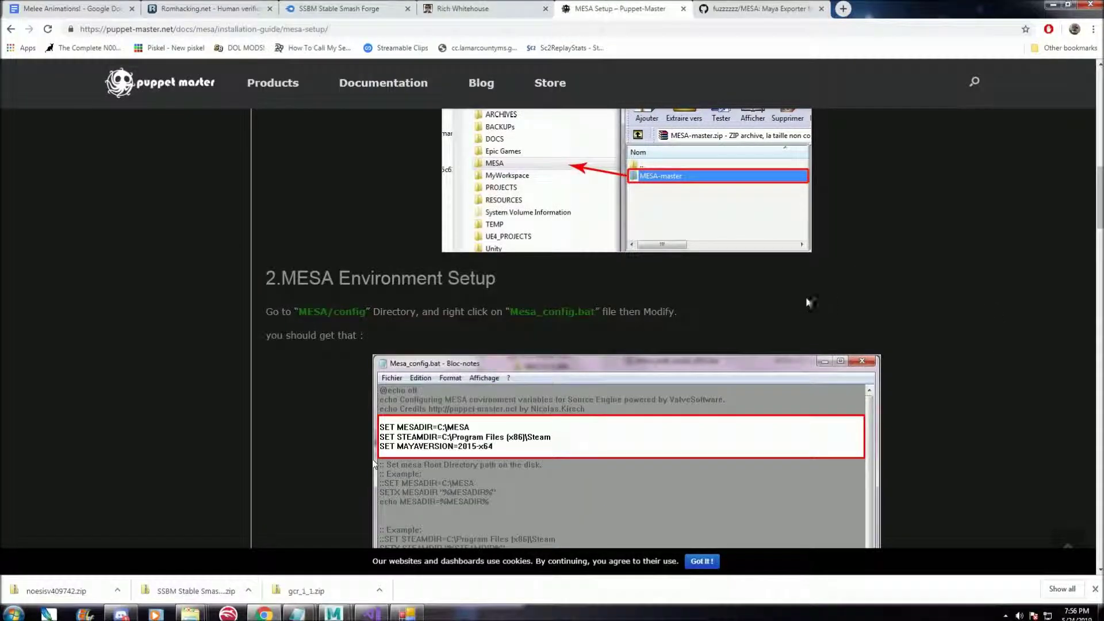
scroll(374, 290, down, 3)
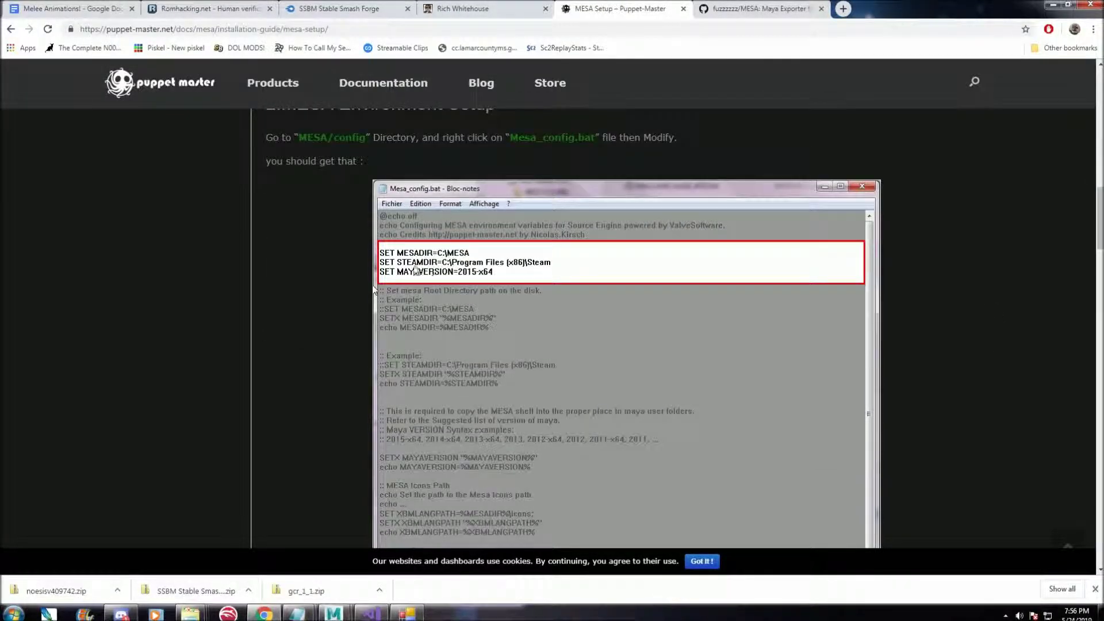
scroll(423, 288, down, 4)
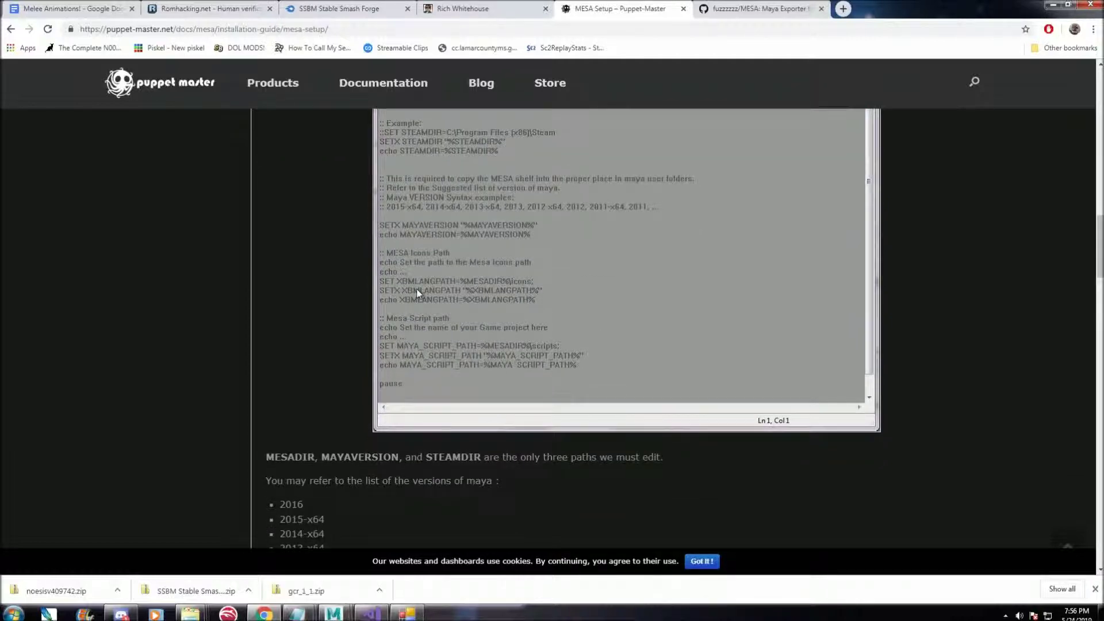
scroll(417, 290, up, 3)
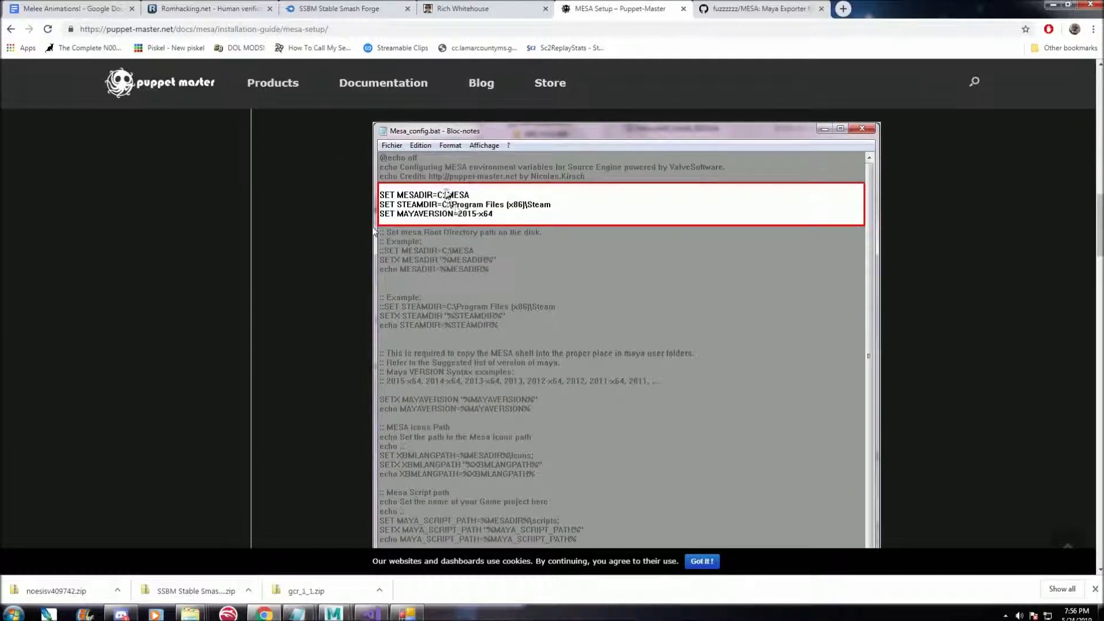
Step: Return to Mesa_config in Notepad and highlight the folder path in the SET MESADIR line
key(alt+Tab)
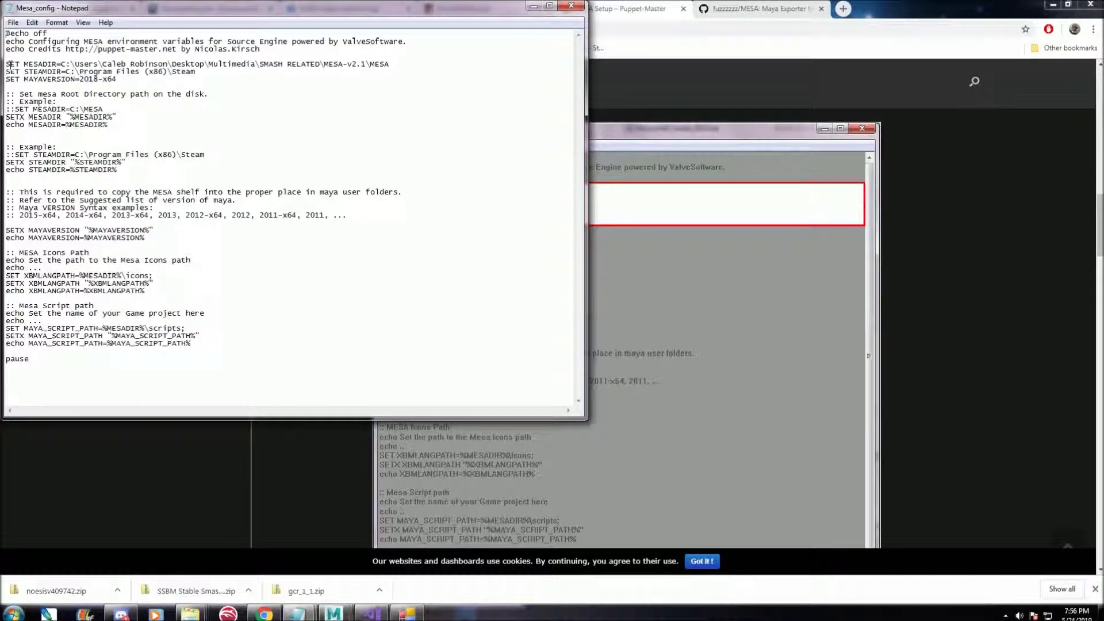
drag(11, 65, 61, 67)
click(77, 64)
drag(64, 64, 371, 64)
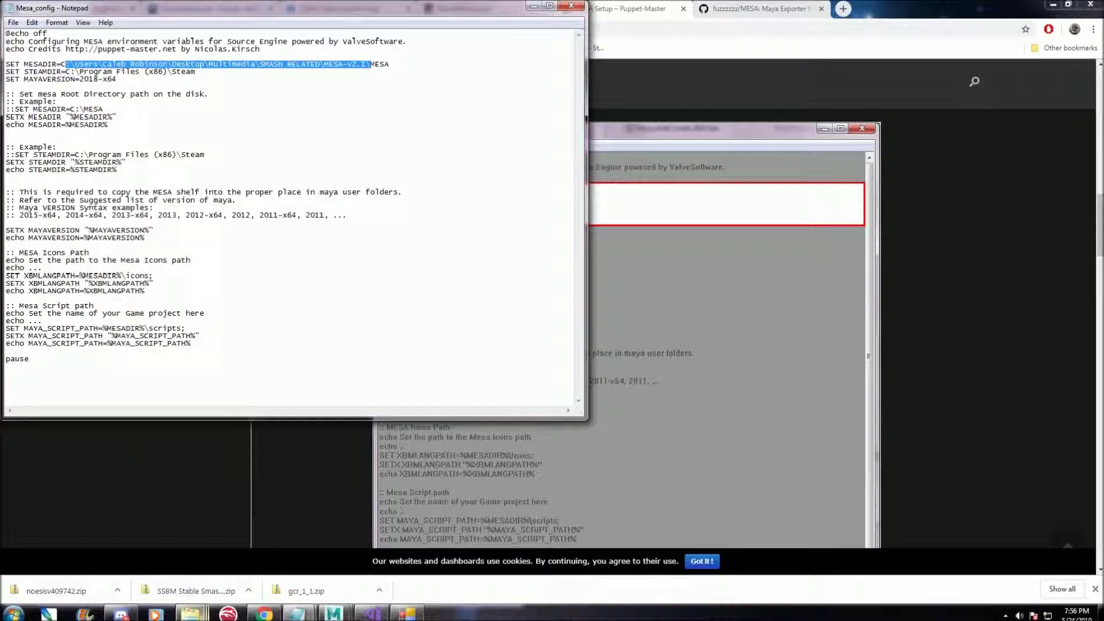
Step: Go up from config to the MESA folder, view its full path, and go up to the MESA-v2.1 folder
mouse_move(191, 613)
click(102, 559)
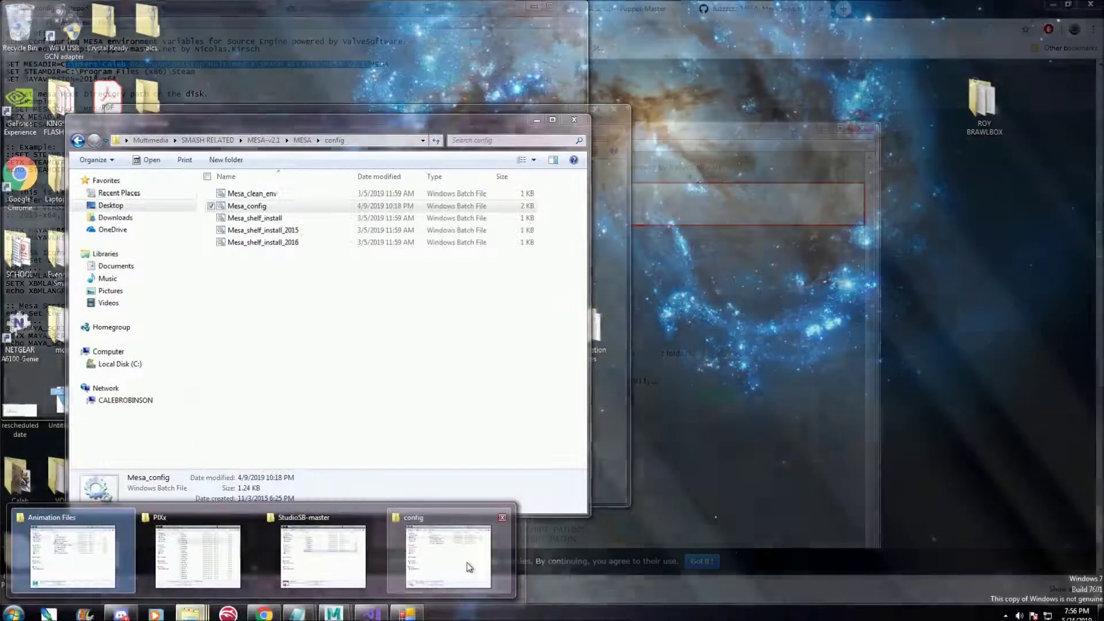
click(467, 563)
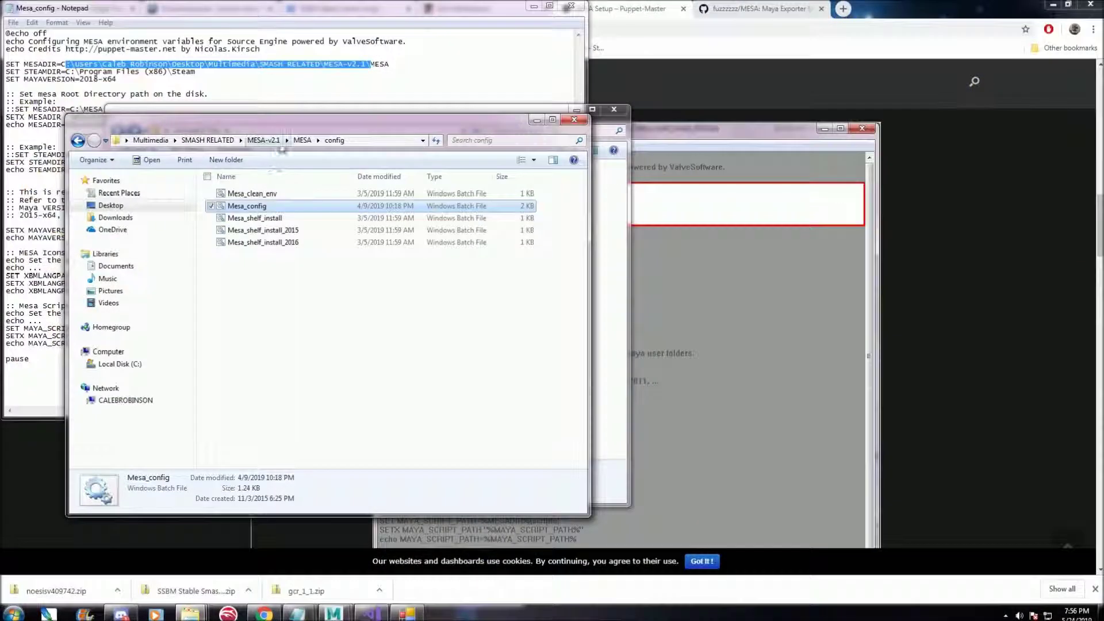
click(302, 139)
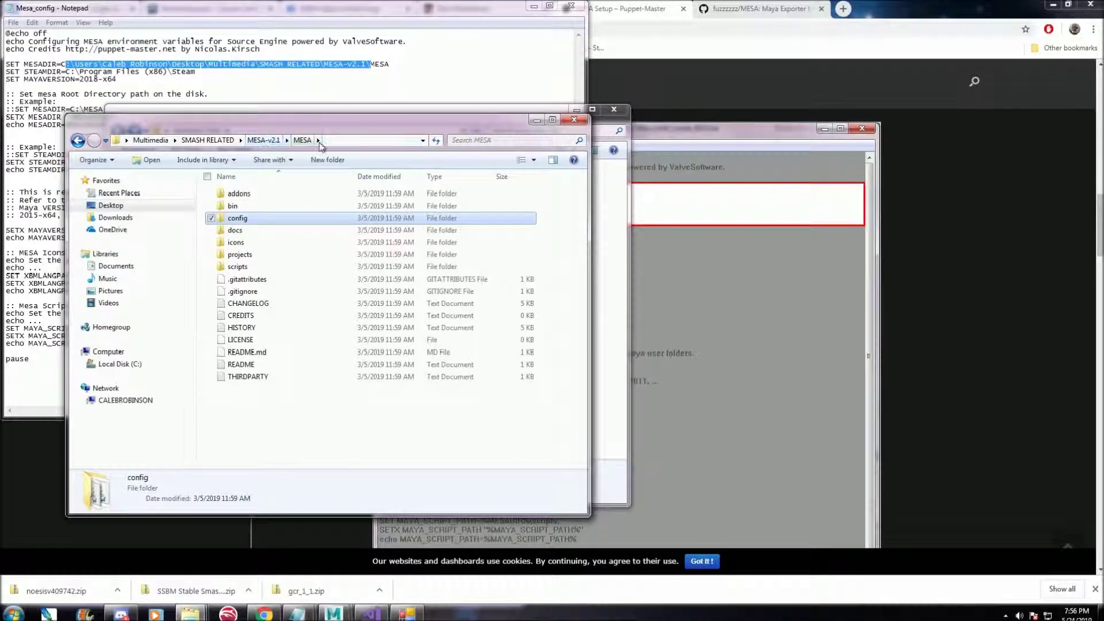
click(352, 143)
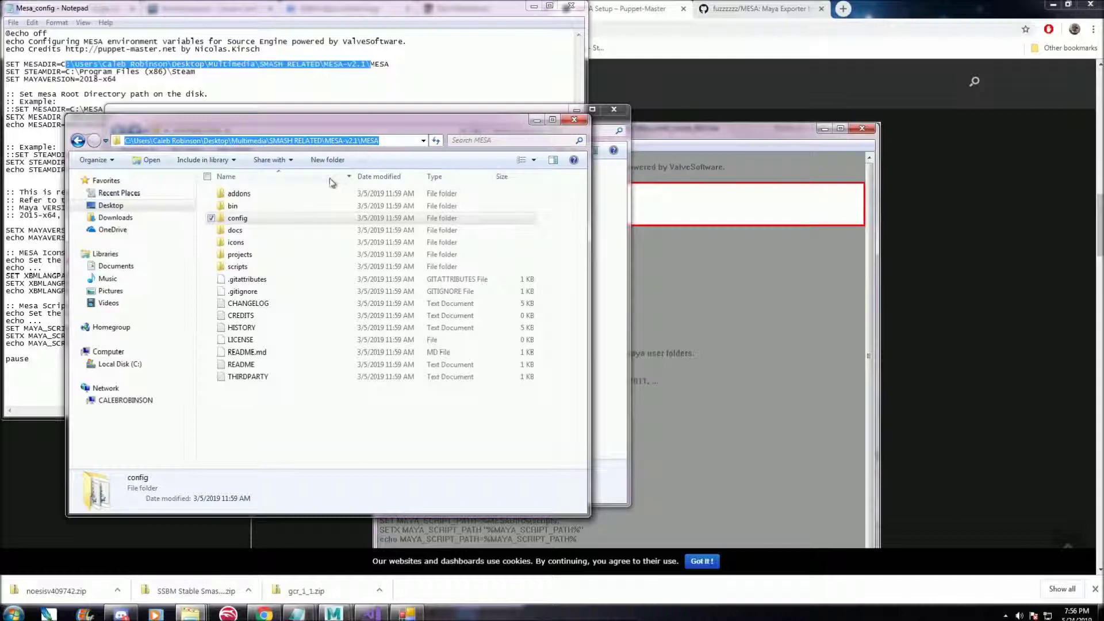
click(287, 218)
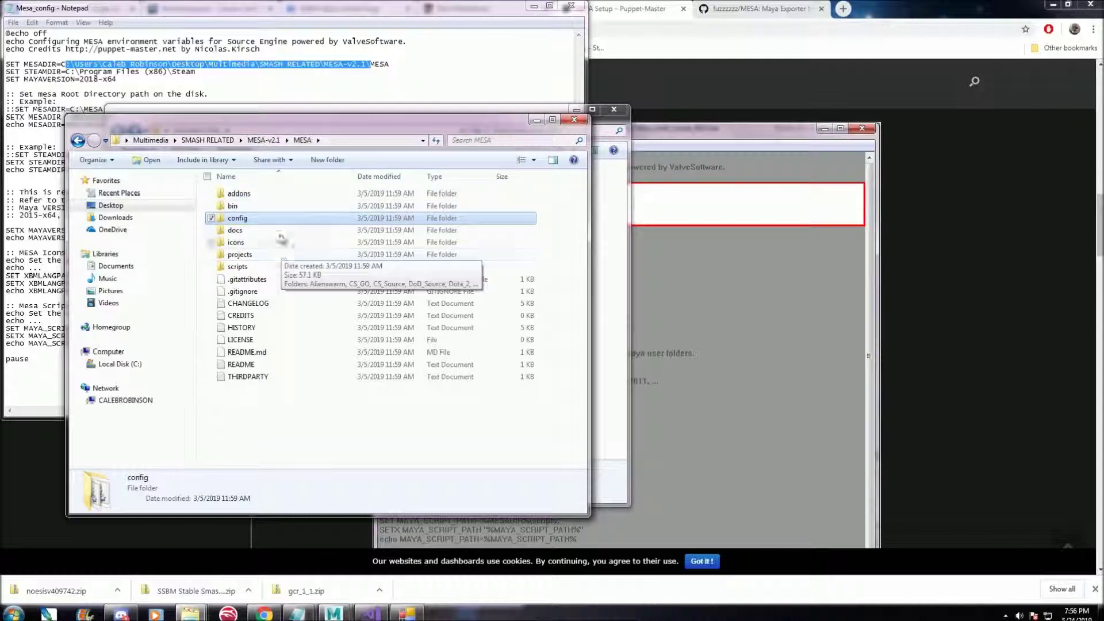
click(264, 140)
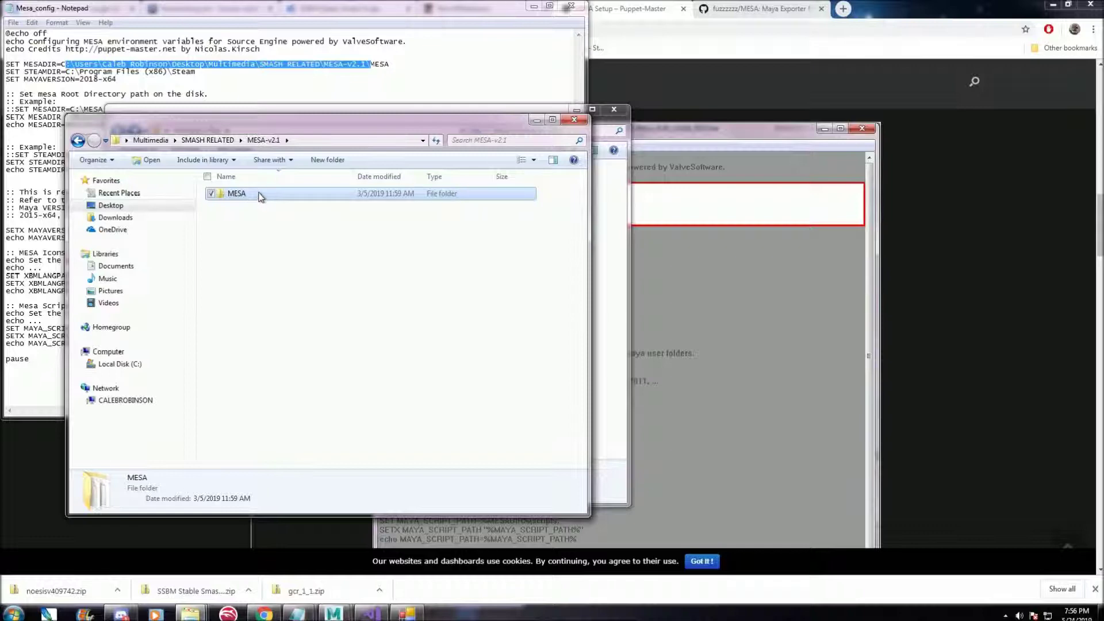
Step: Open the MESA folder inside MESA-v2.1 and copy its full folder path
double_click(258, 195)
click(339, 142)
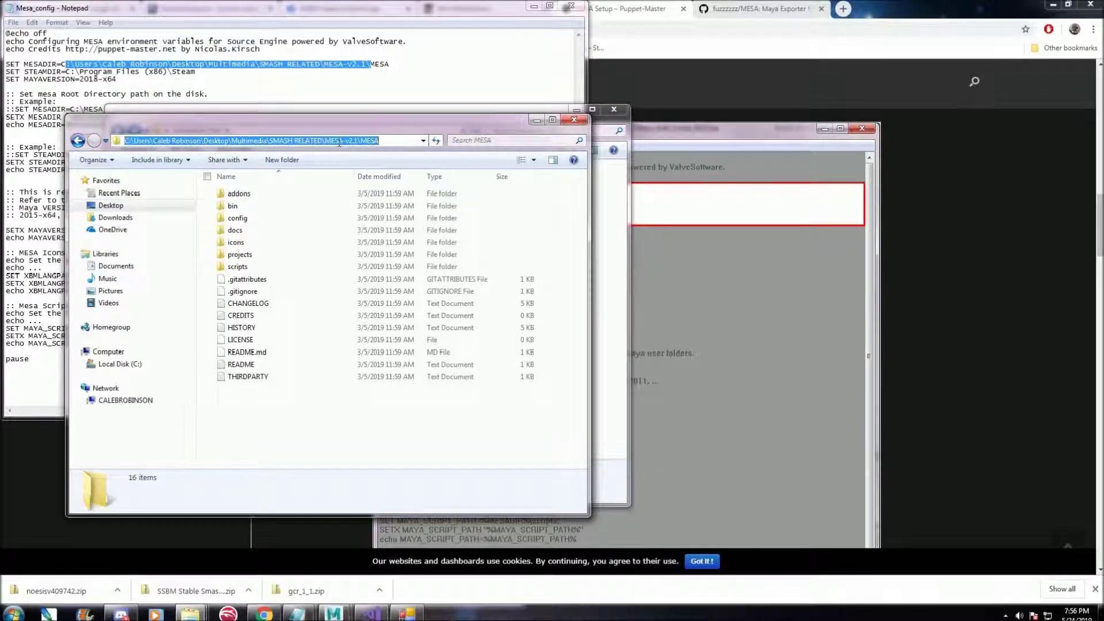
right_click(362, 143)
click(397, 182)
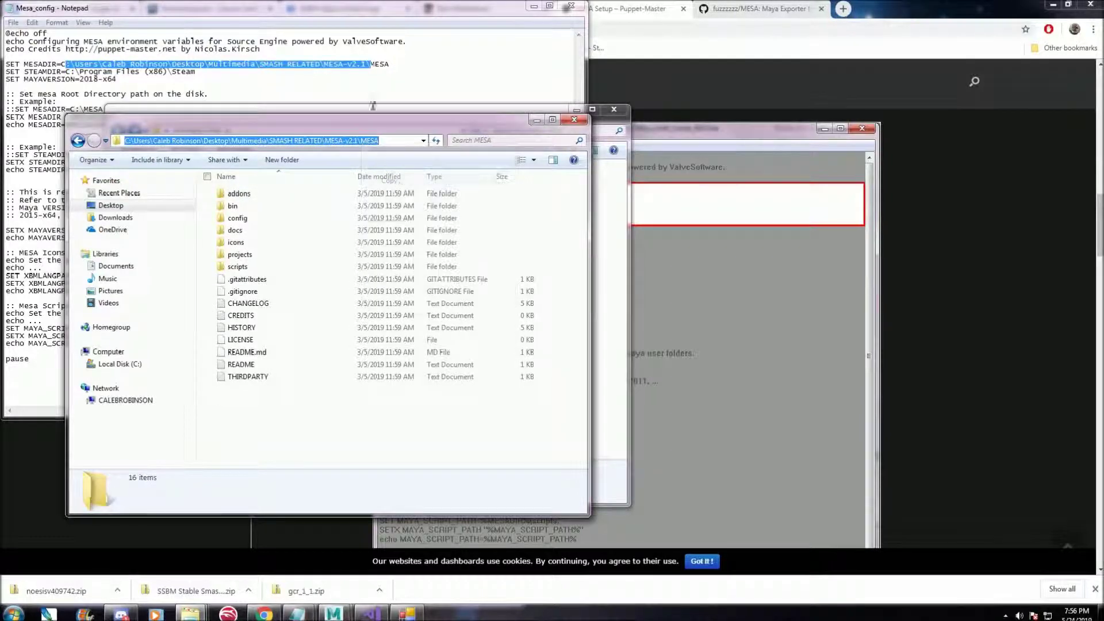
Step: Return to Mesa_config in Notepad and review the SET MESADIR, STEAMDIR and MAYAVERSION lines, highlighting each one and finally all three together
click(408, 70)
drag(389, 64, 81, 64)
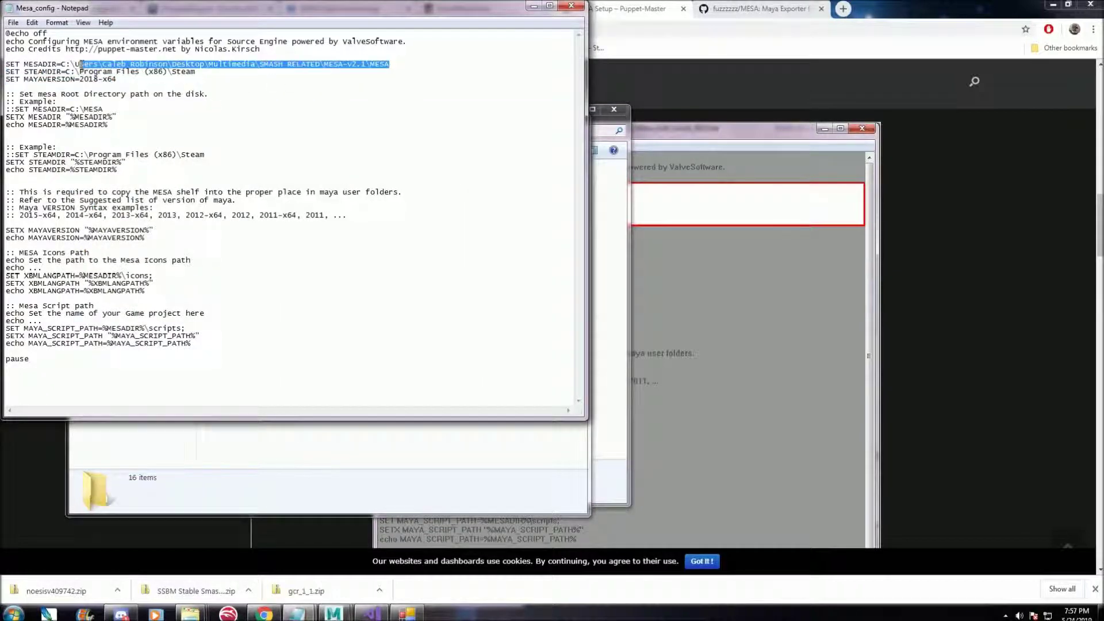
click(223, 79)
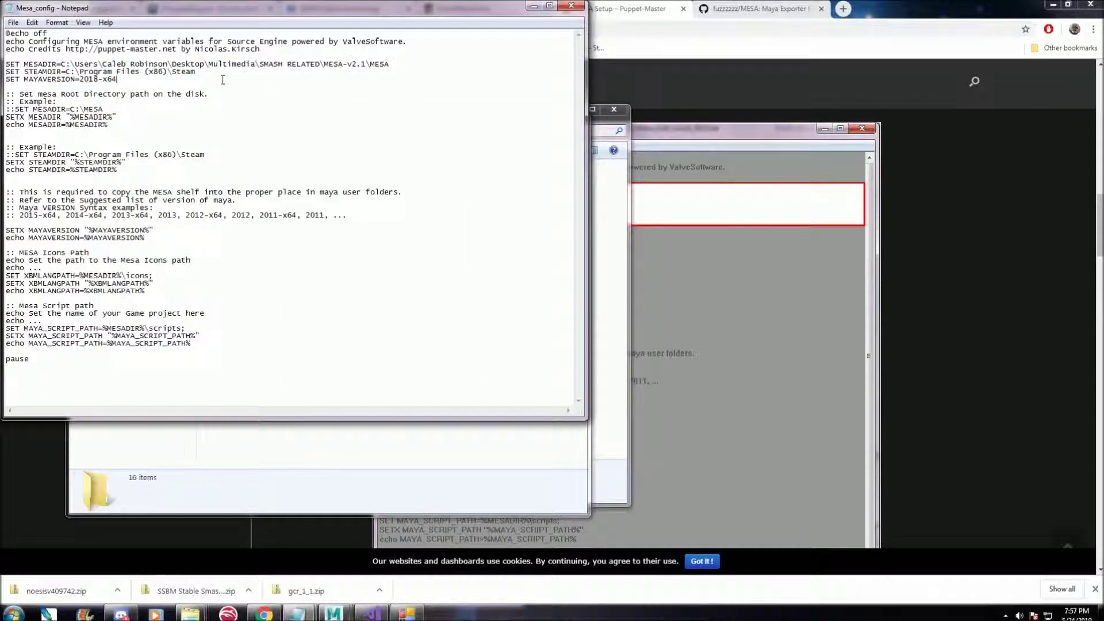
drag(201, 73, 5, 72)
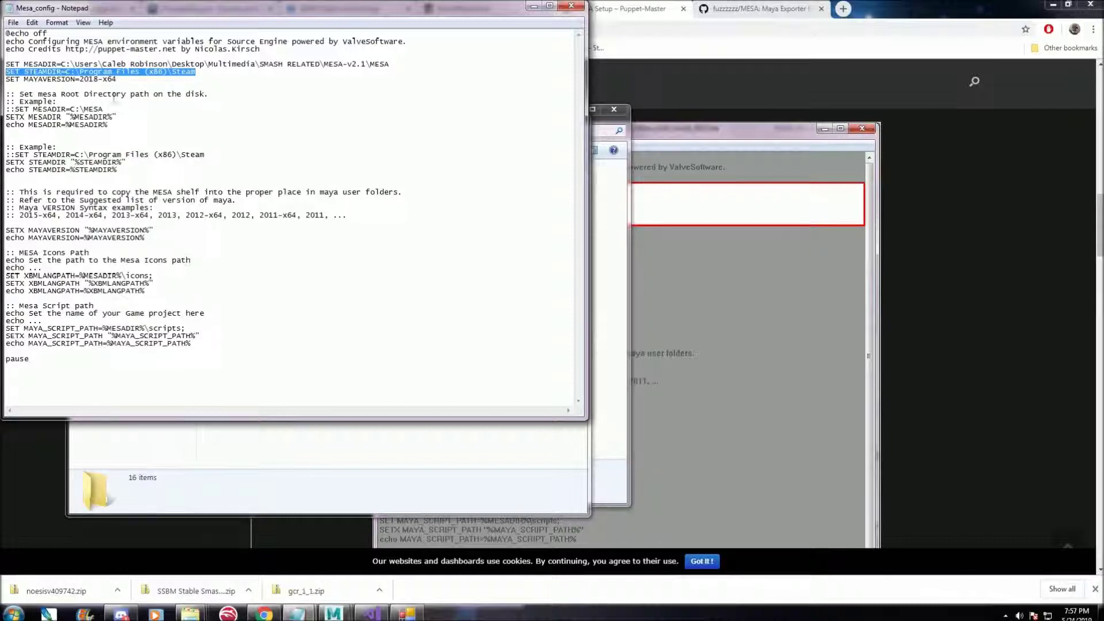
drag(128, 79, 6, 80)
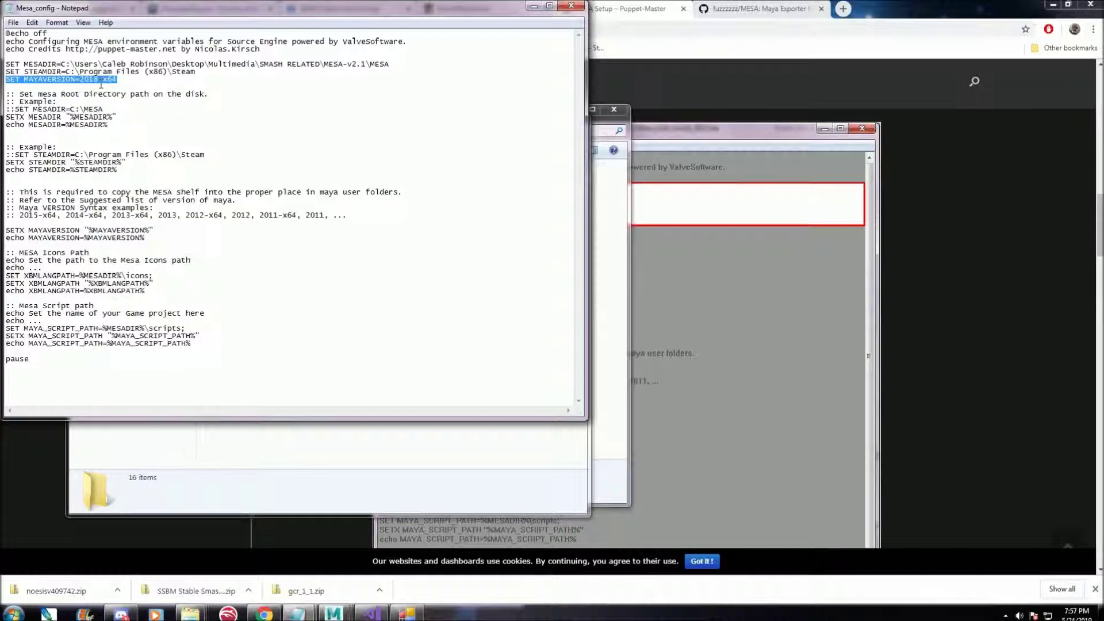
click(118, 79)
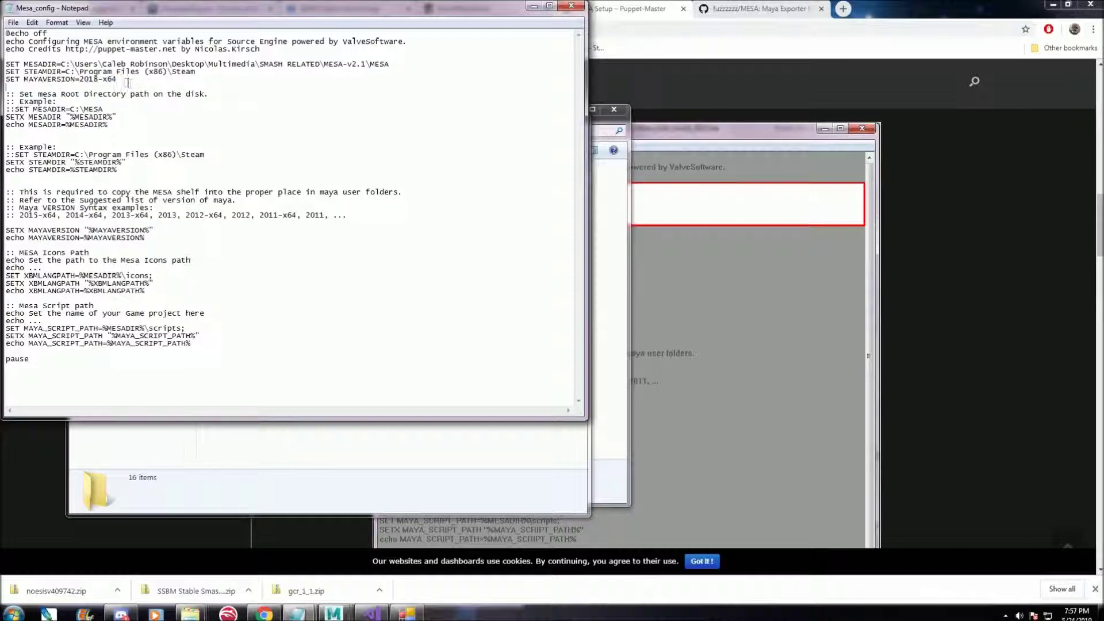
drag(117, 79, 6, 64)
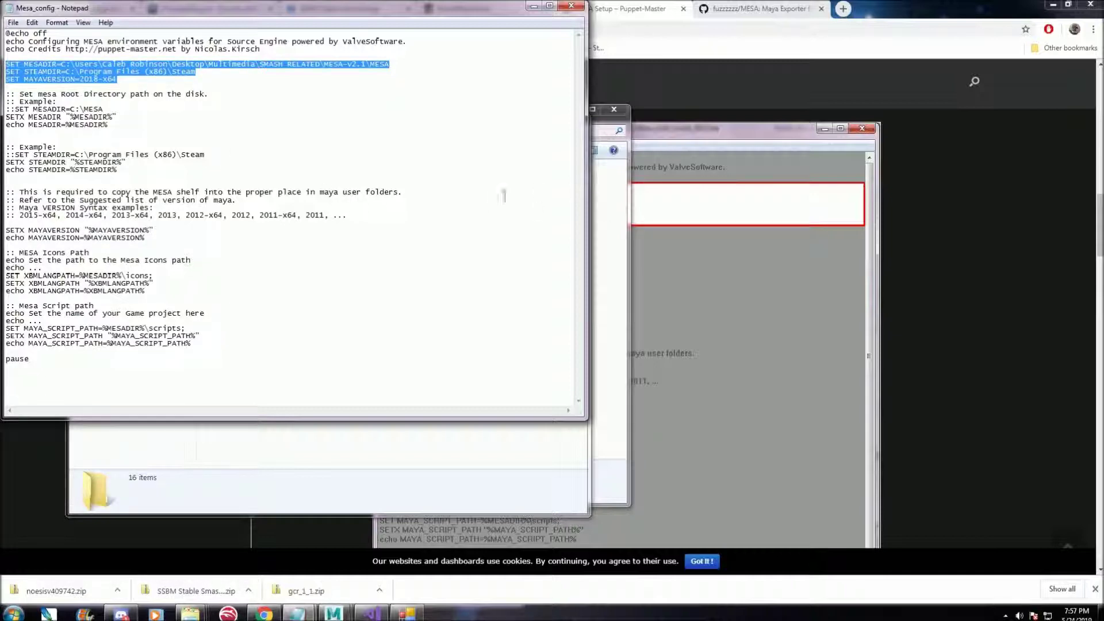
Step: Switch to the MESA setup guide in Chrome and read on through running the batch, installing the MESA shelf and the VERY IMPORTANT note
click(912, 332)
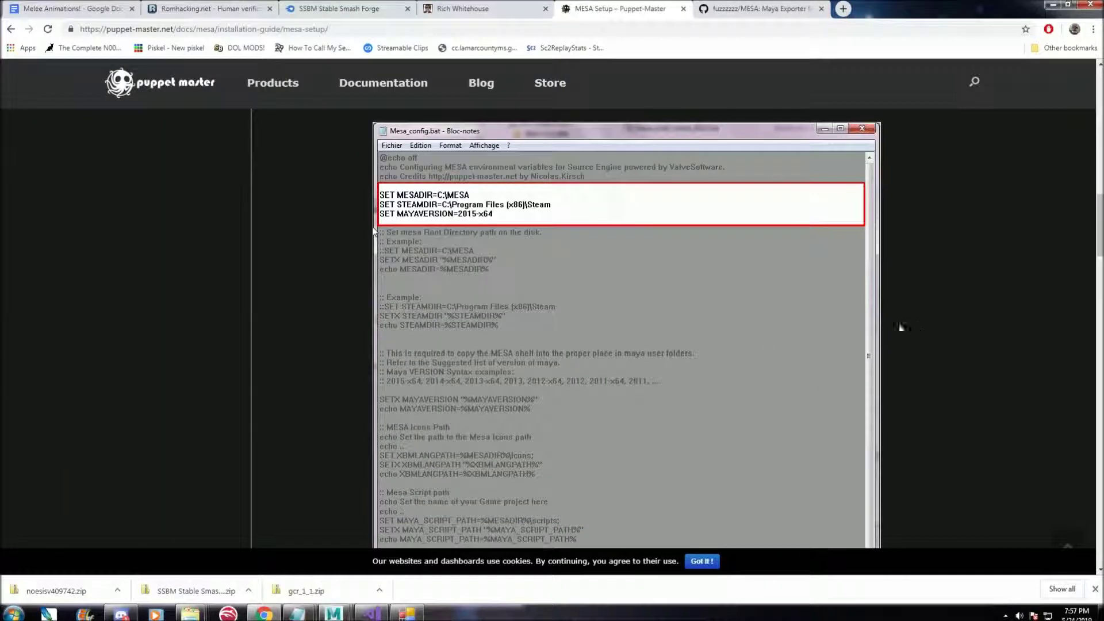
scroll(899, 328, down, 2)
scroll(374, 128, down, 3)
scroll(287, 305, down, 8)
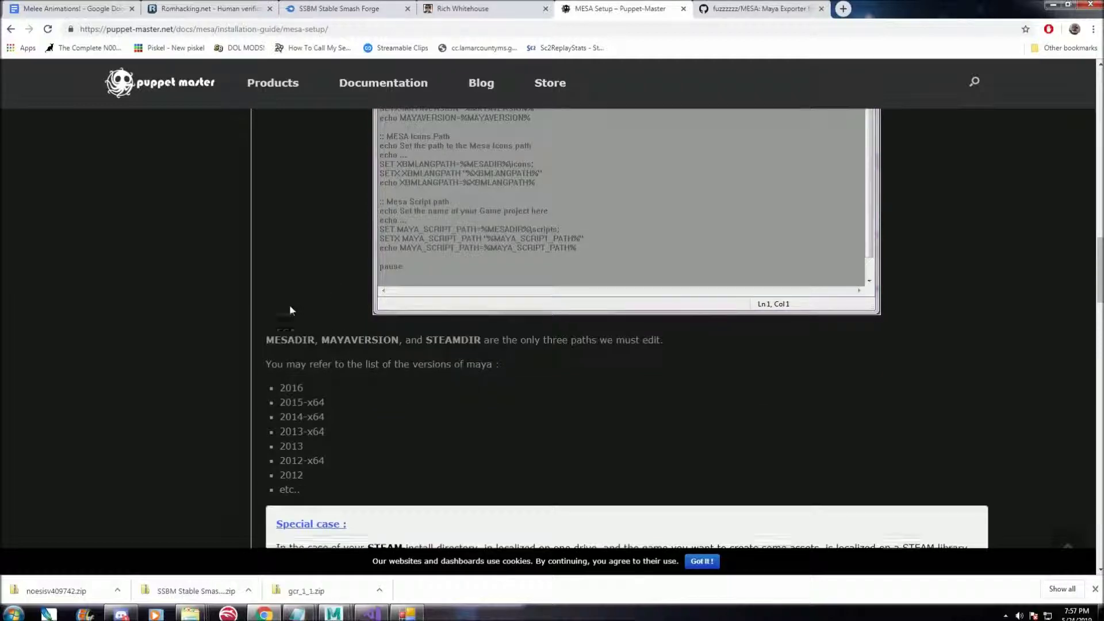
scroll(304, 279, up, 1)
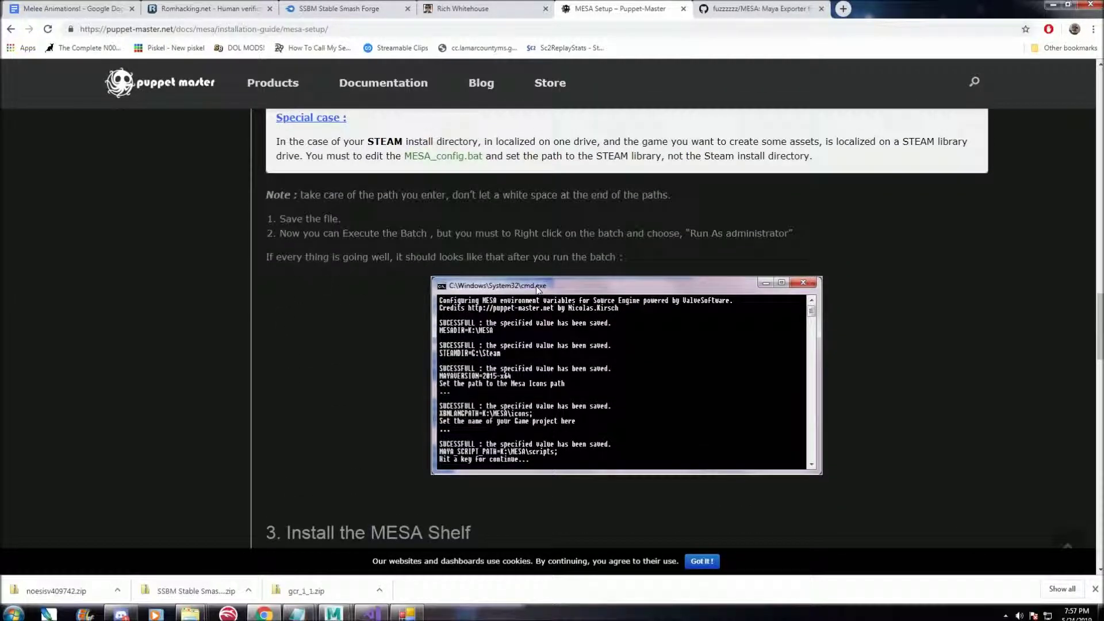
scroll(297, 281, down, 3)
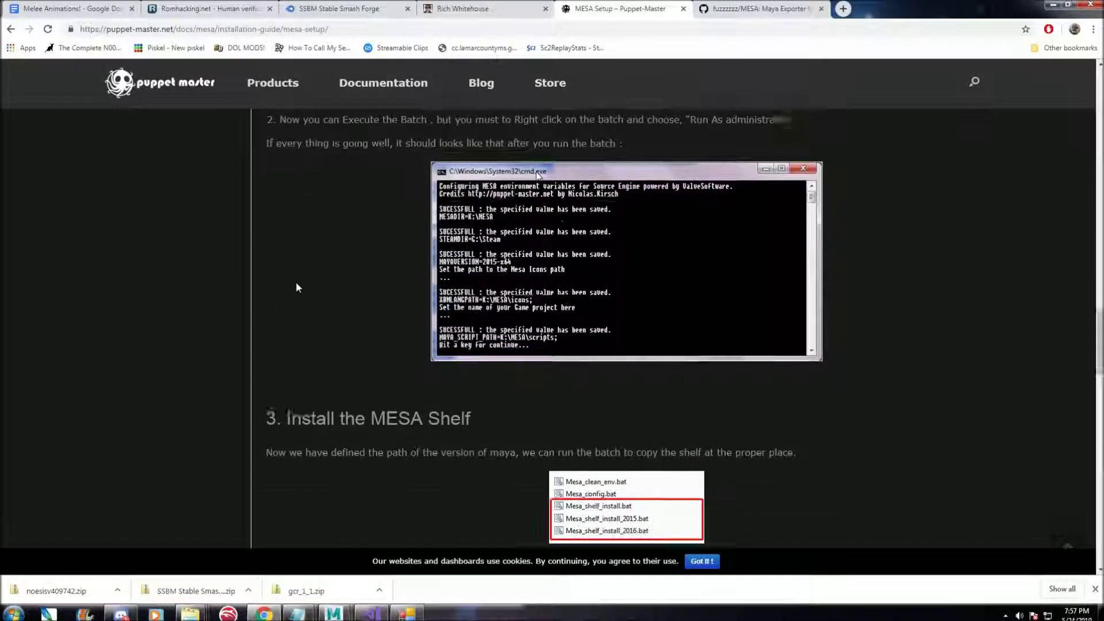
scroll(297, 283, down, 4)
scroll(402, 267, up, 3)
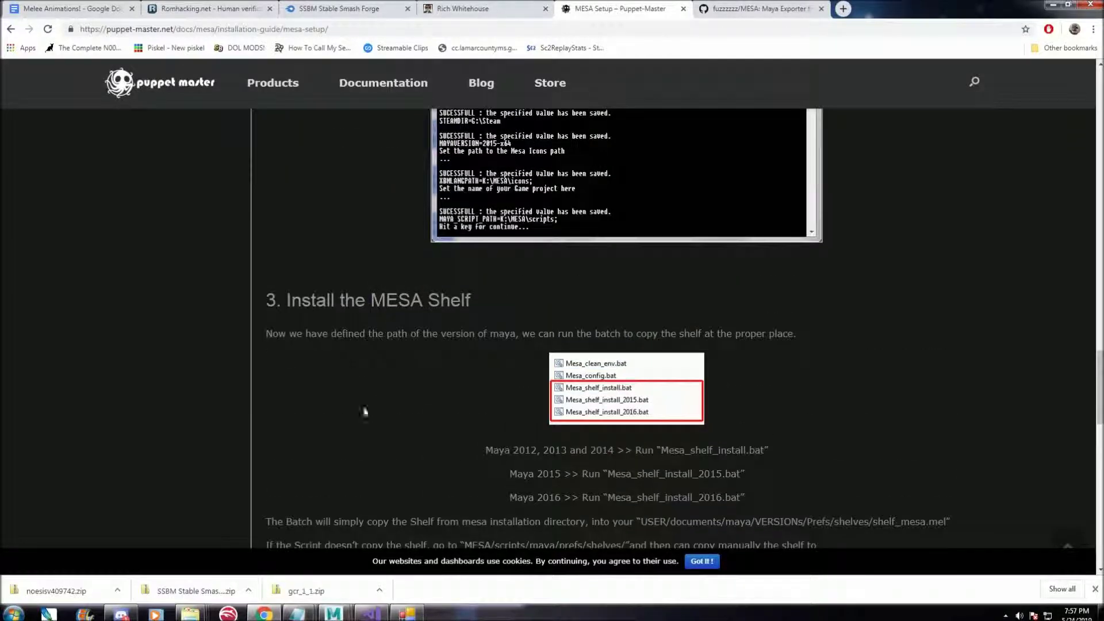
scroll(356, 322, down, 4)
scroll(335, 384, down, 2)
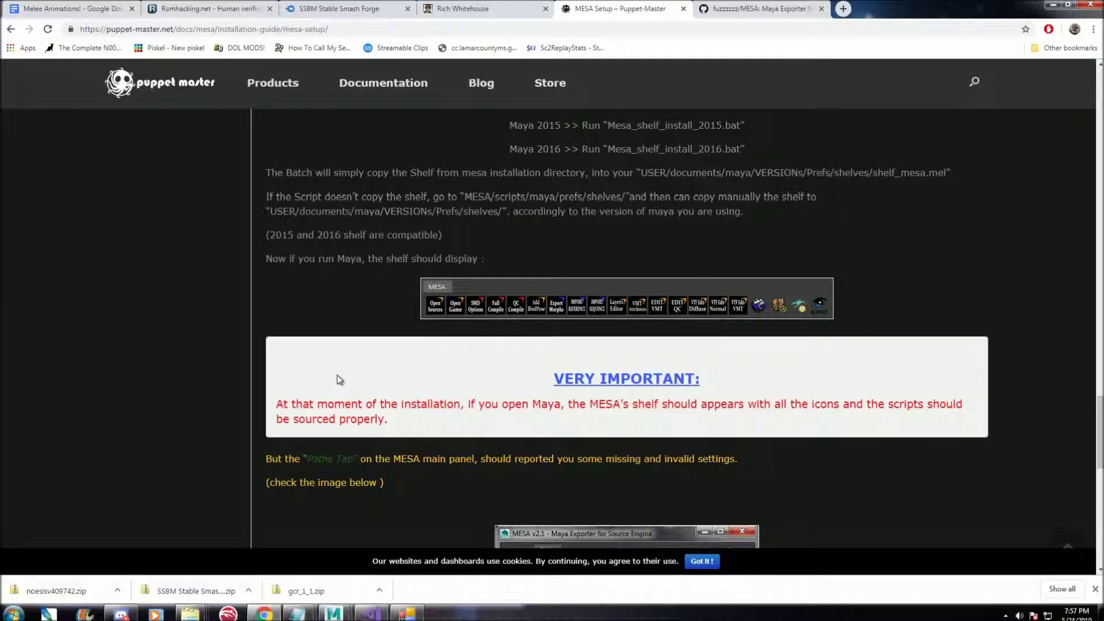
scroll(312, 357, down, 4)
scroll(311, 358, up, 6)
scroll(317, 357, down, 10)
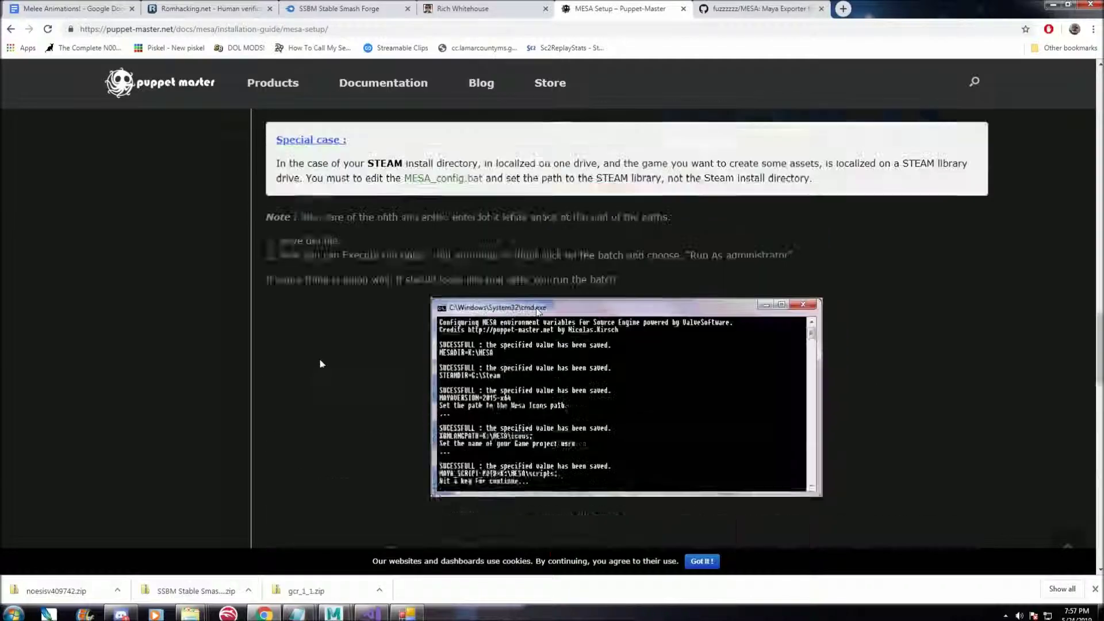
scroll(319, 363, up, 6)
scroll(291, 237, down, 14)
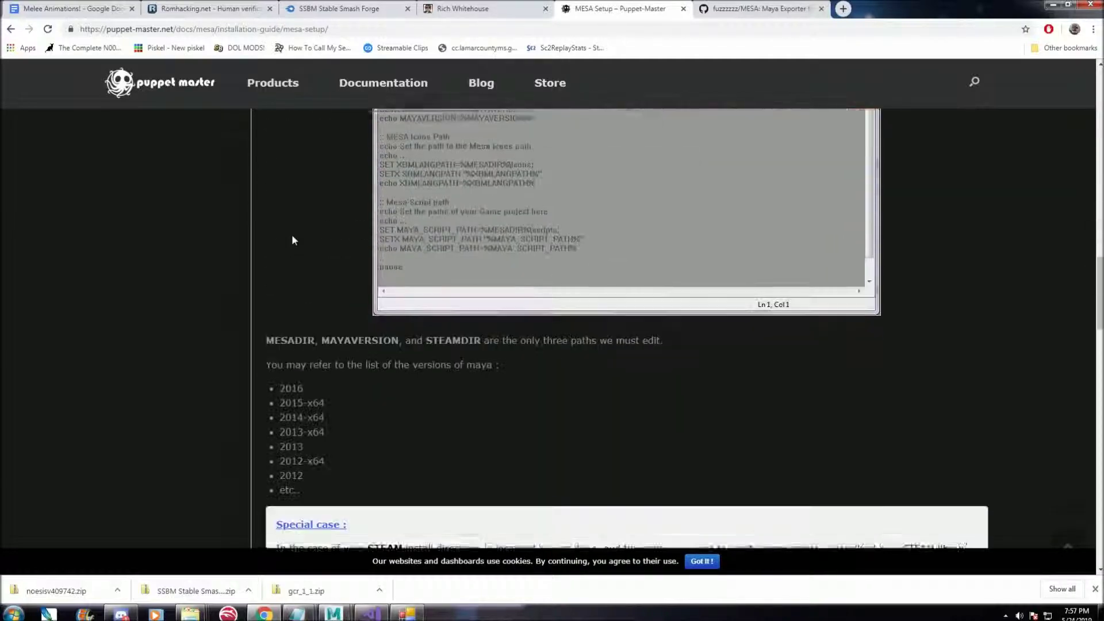
scroll(292, 234, down, 15)
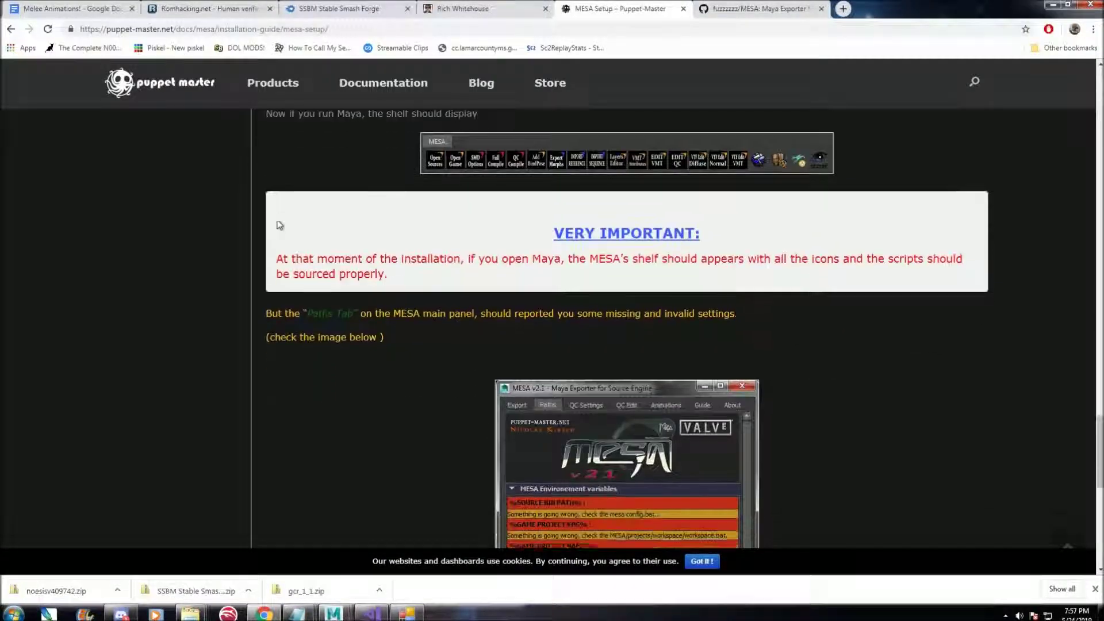
Step: Switch to Maya 2018, look through the Curves / Surfaces, Poly Modeling and Sculpting shelves, and return to the MESA shelf
click(333, 613)
click(402, 546)
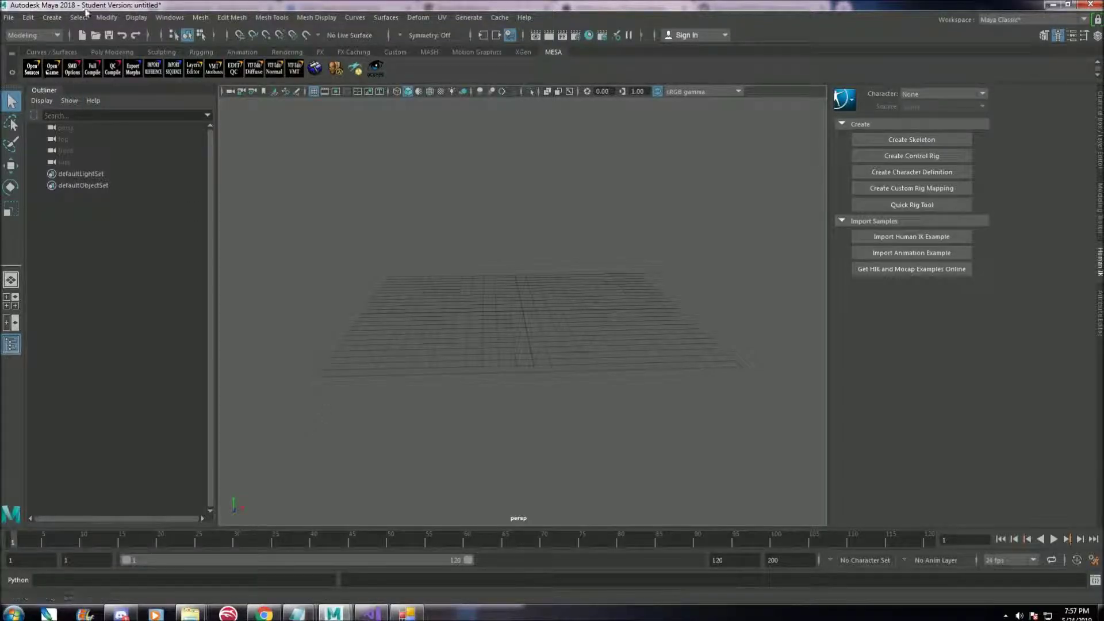
click(64, 54)
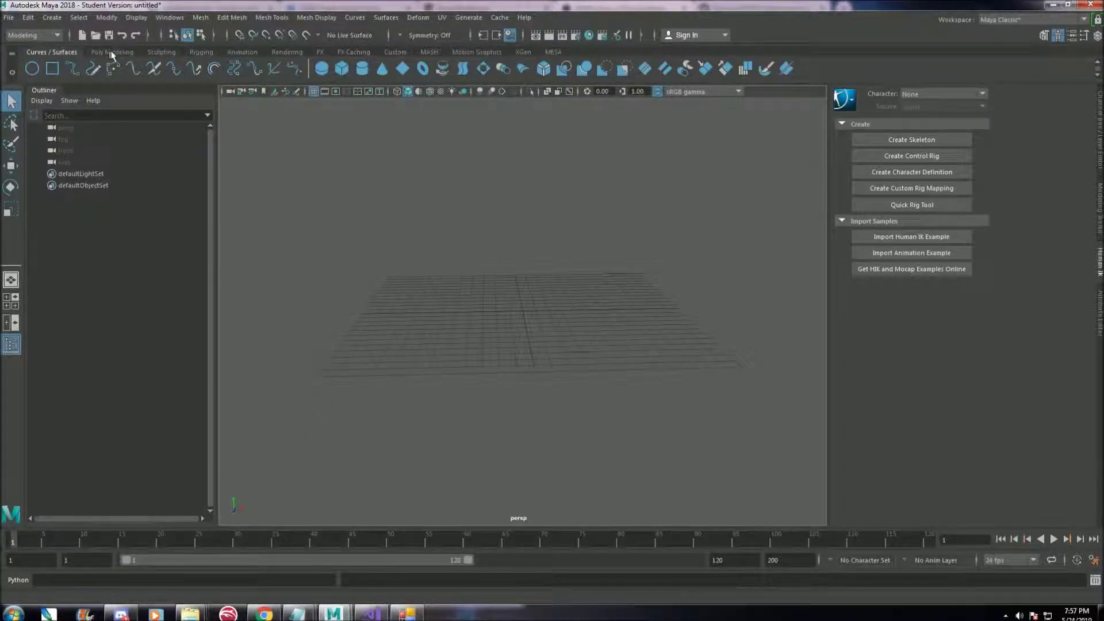
click(113, 53)
click(154, 53)
click(549, 52)
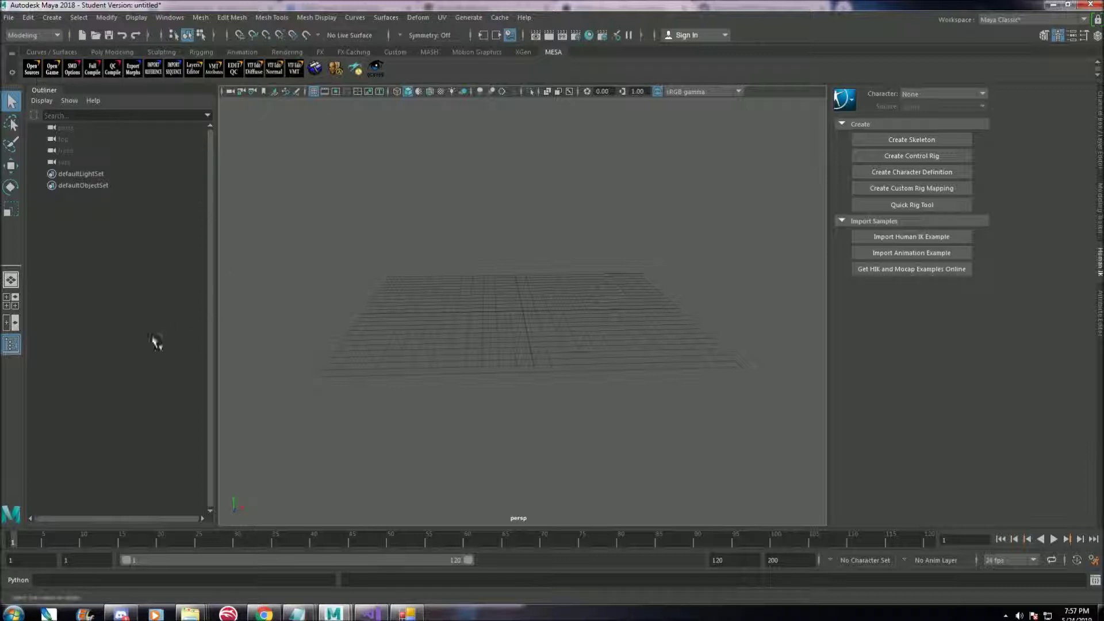
Step: Open the SMD Options window from the MESA shelf, view the exporter settings and close it
click(79, 70)
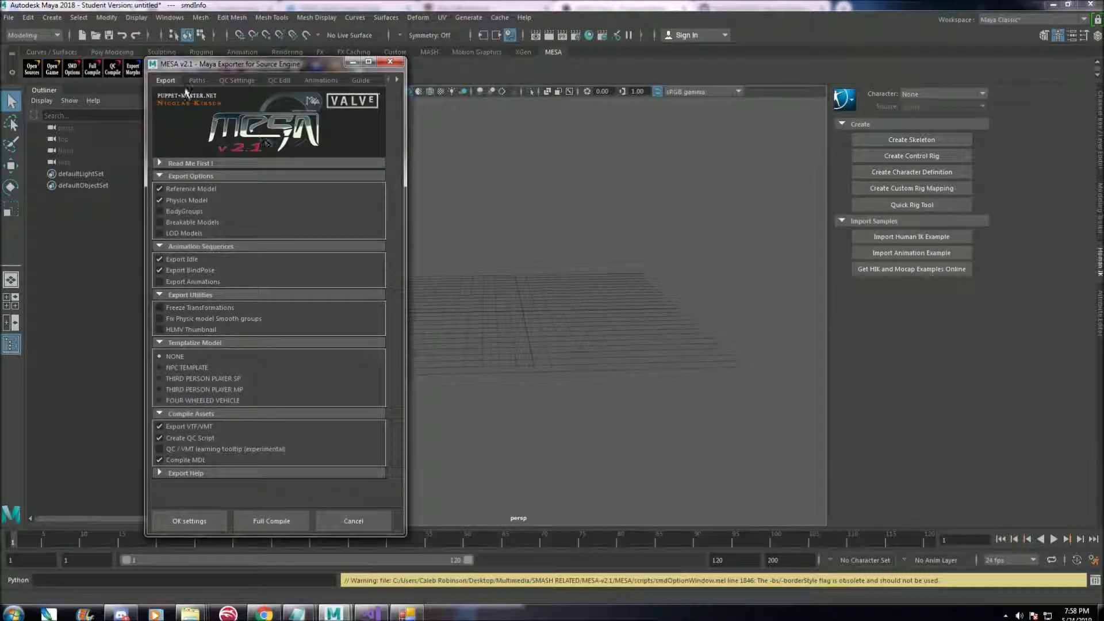
drag(225, 66, 246, 51)
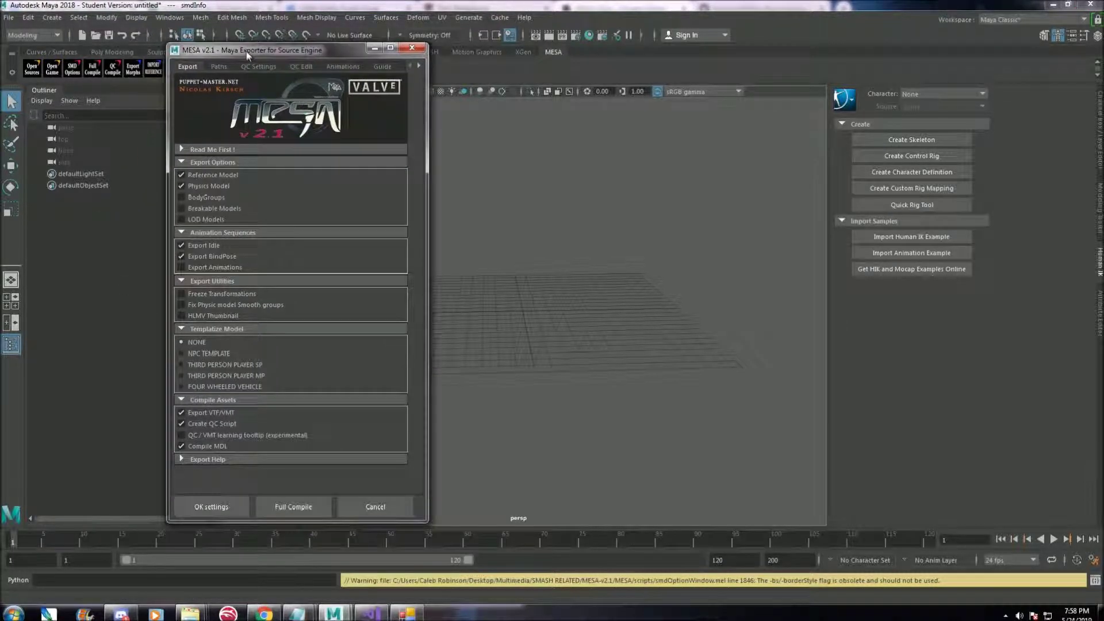
click(412, 48)
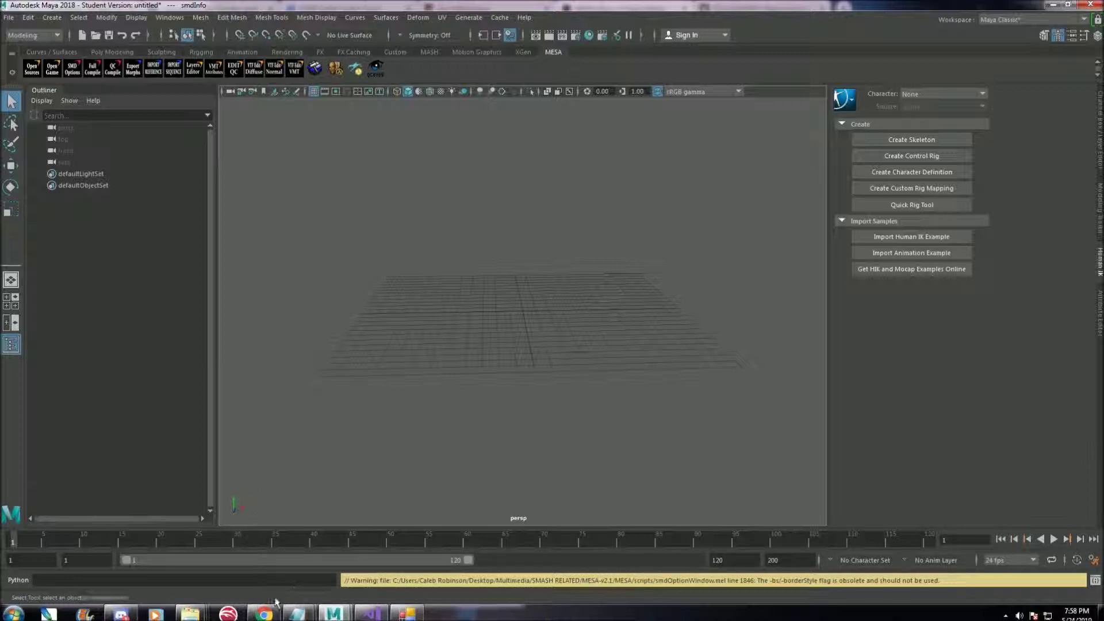
Step: Return to the MESA setup guide in Chrome, and bring up the Basic Animation Guidelines notes in Notepad
click(264, 613)
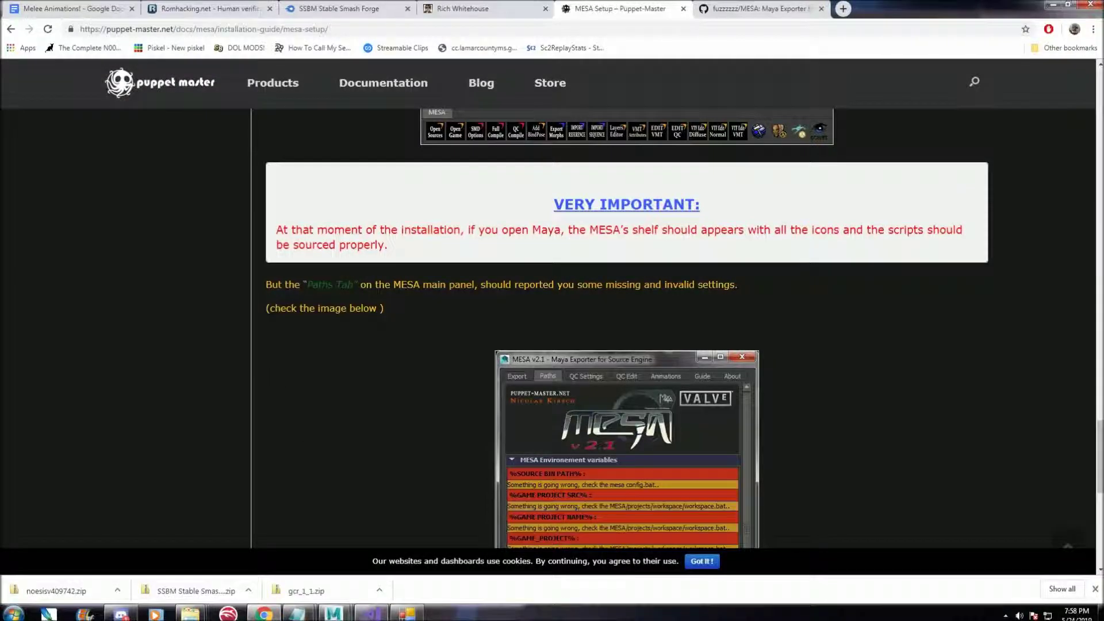
mouse_move(297, 614)
mouse_move(334, 612)
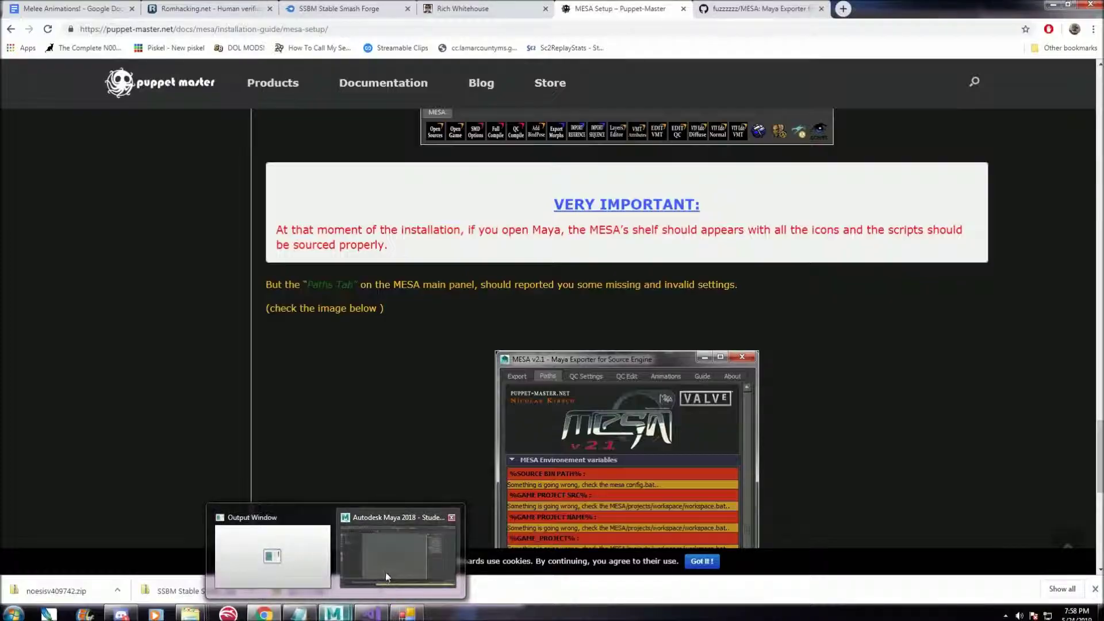
mouse_move(385, 572)
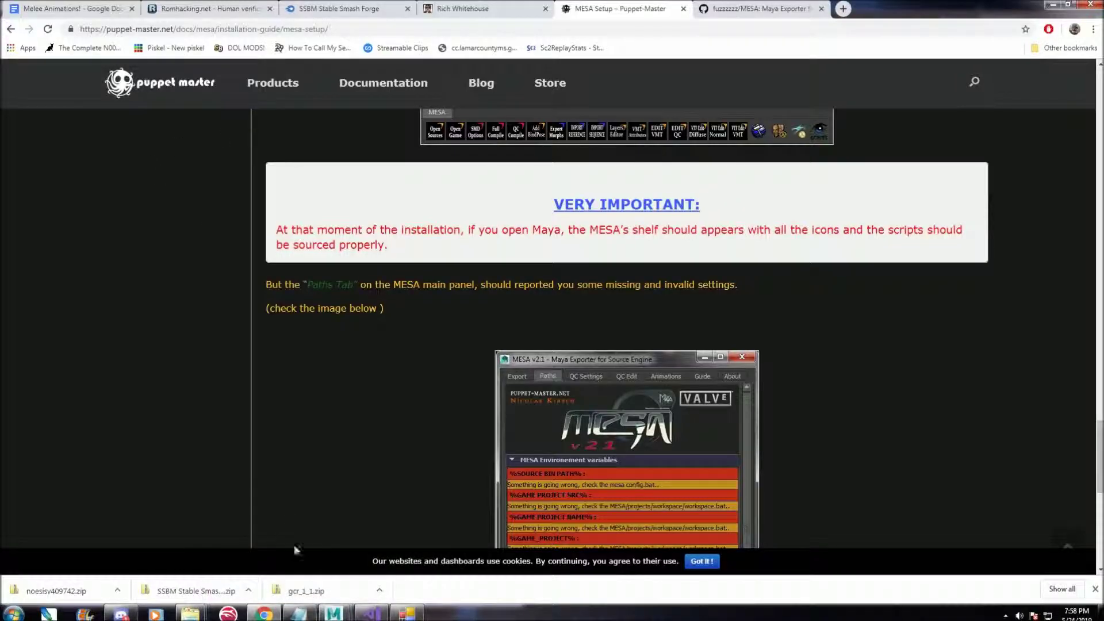
click(299, 613)
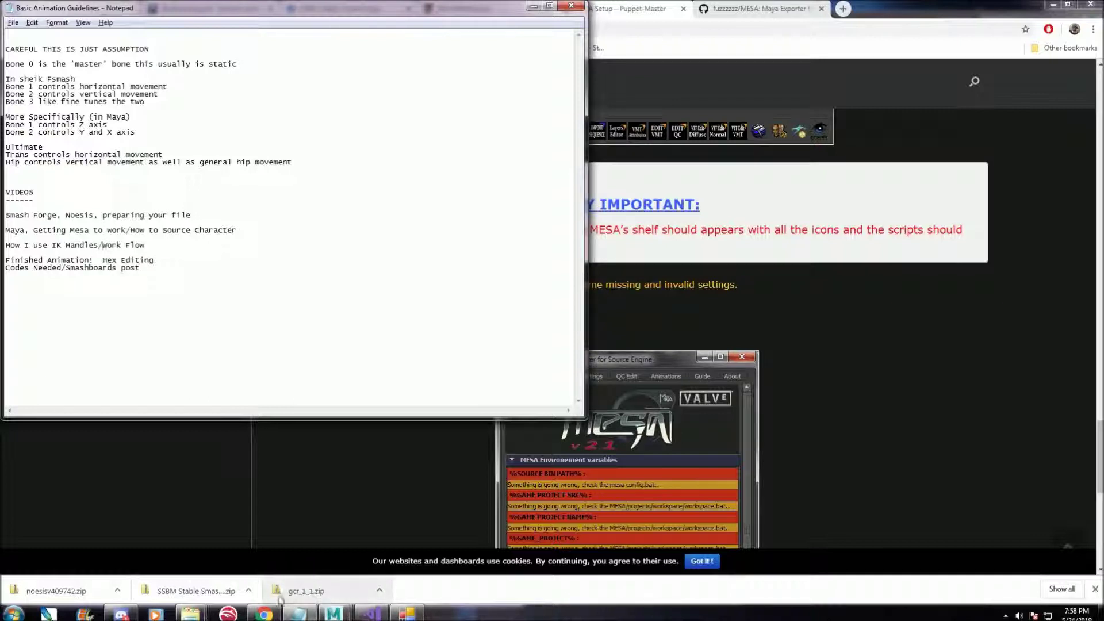
Step: Switch to the running StudioSB project in Visual Studio and look over its file commands without choosing one
mouse_move(264, 613)
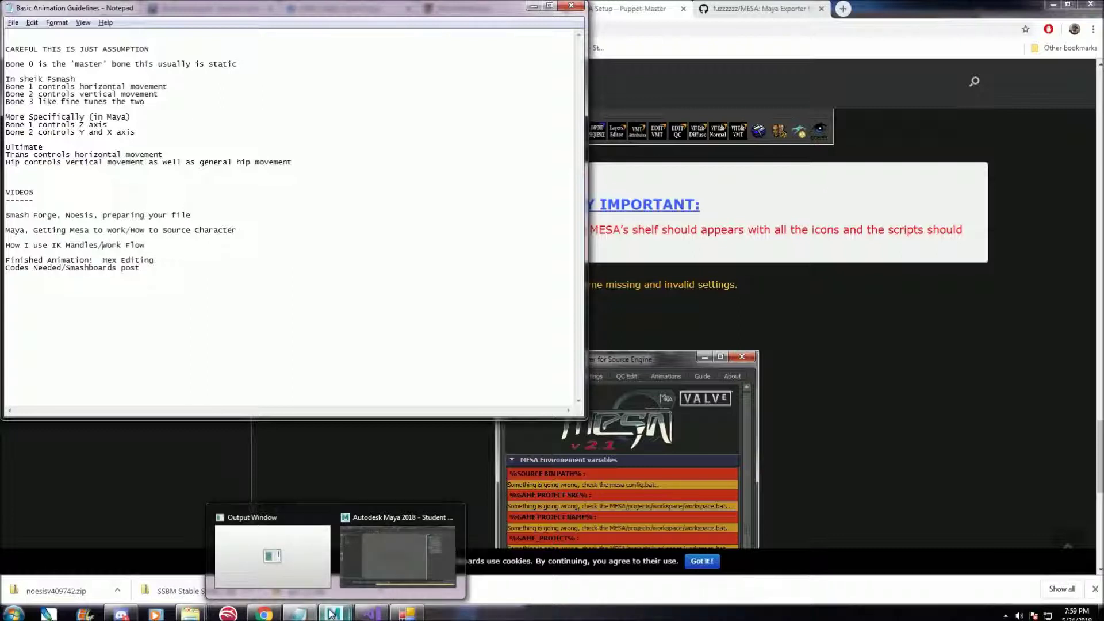
mouse_move(372, 615)
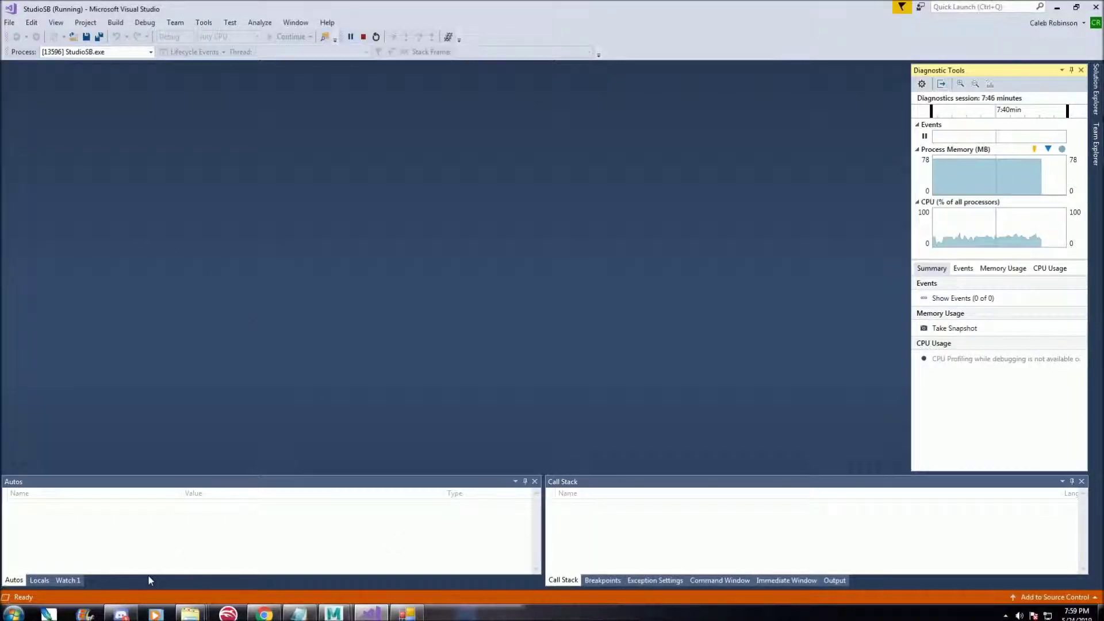
mouse_move(366, 615)
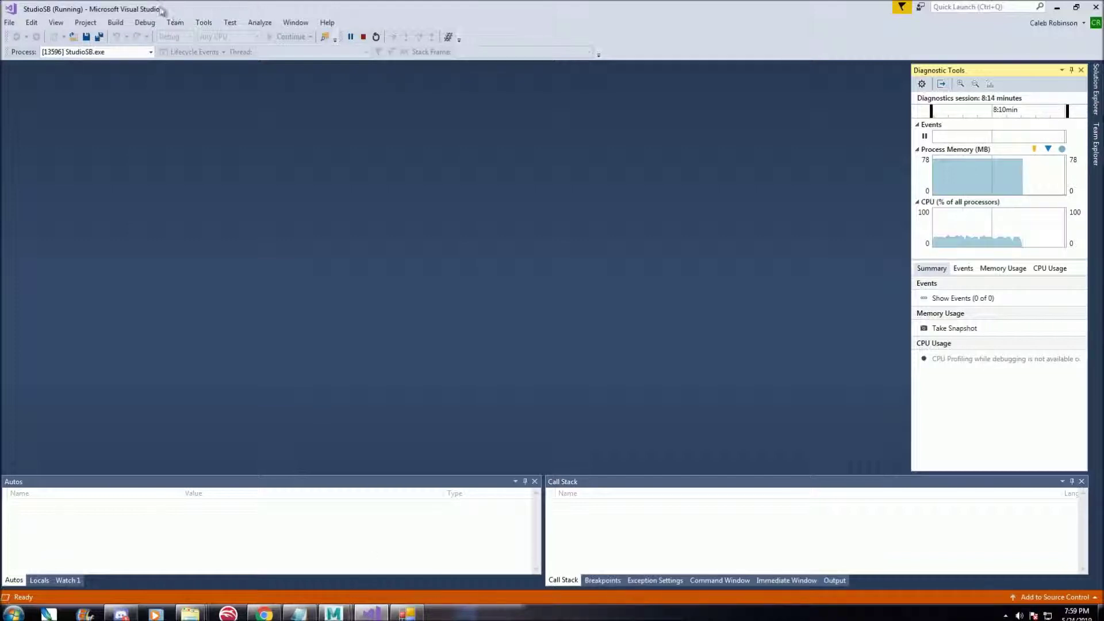
click(10, 23)
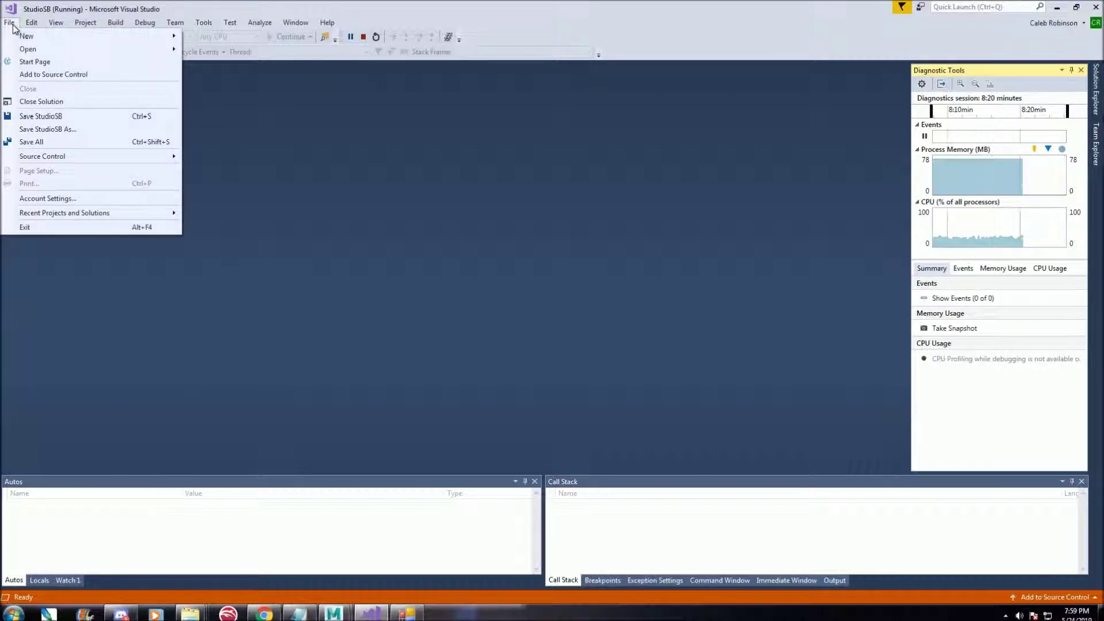
click(714, 2)
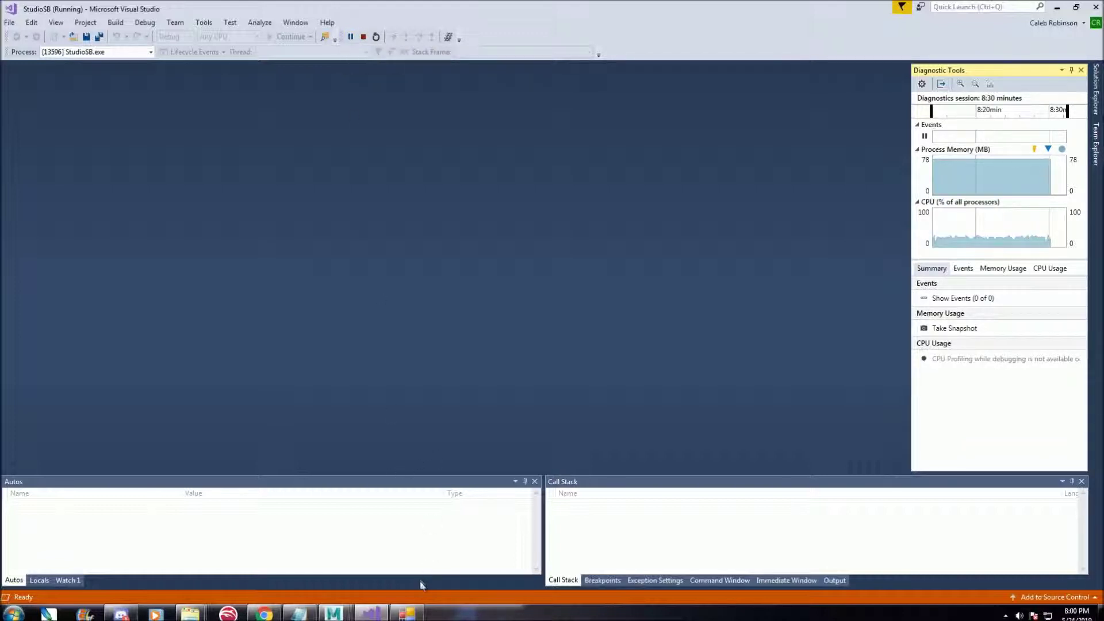
Step: Switch to Studio Smash Bros, reveal the collapsed file tree and expand the Ganon folder
click(406, 614)
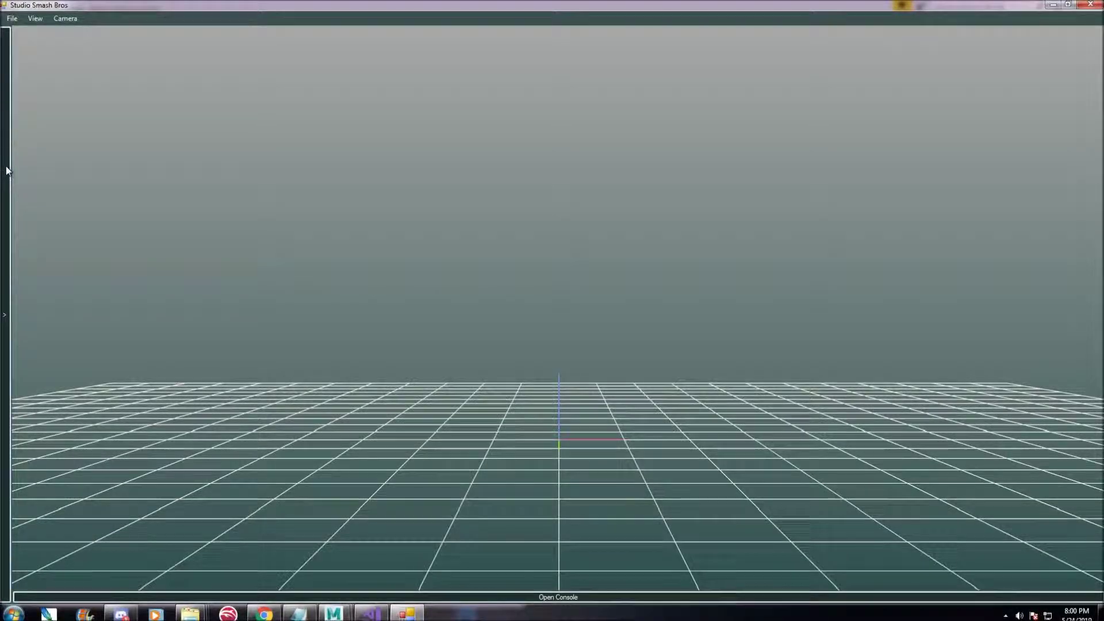
click(2, 142)
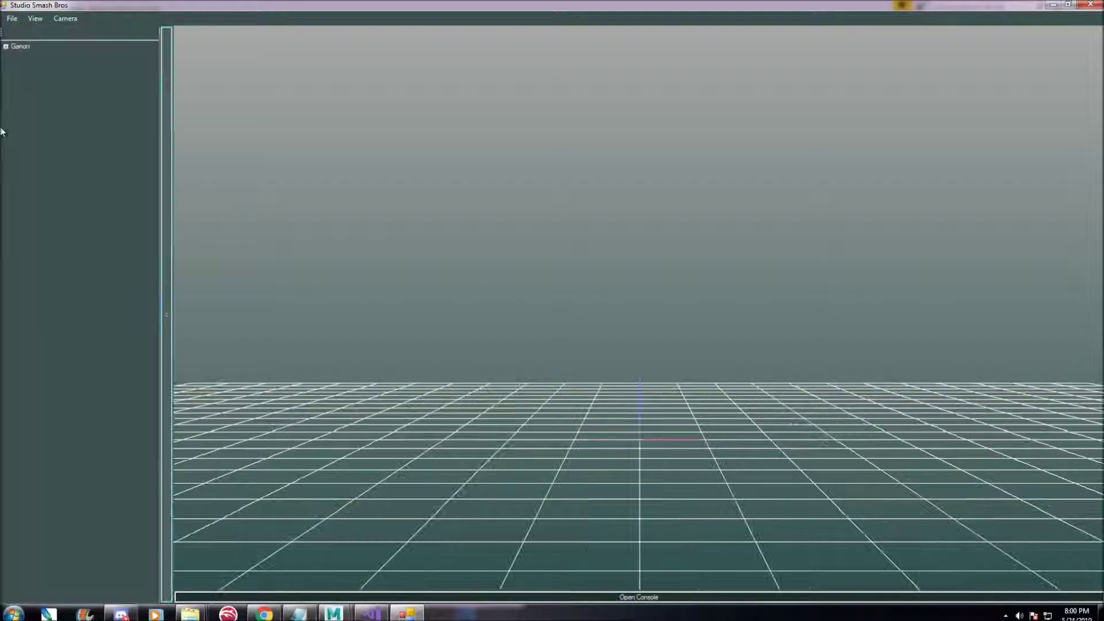
click(6, 46)
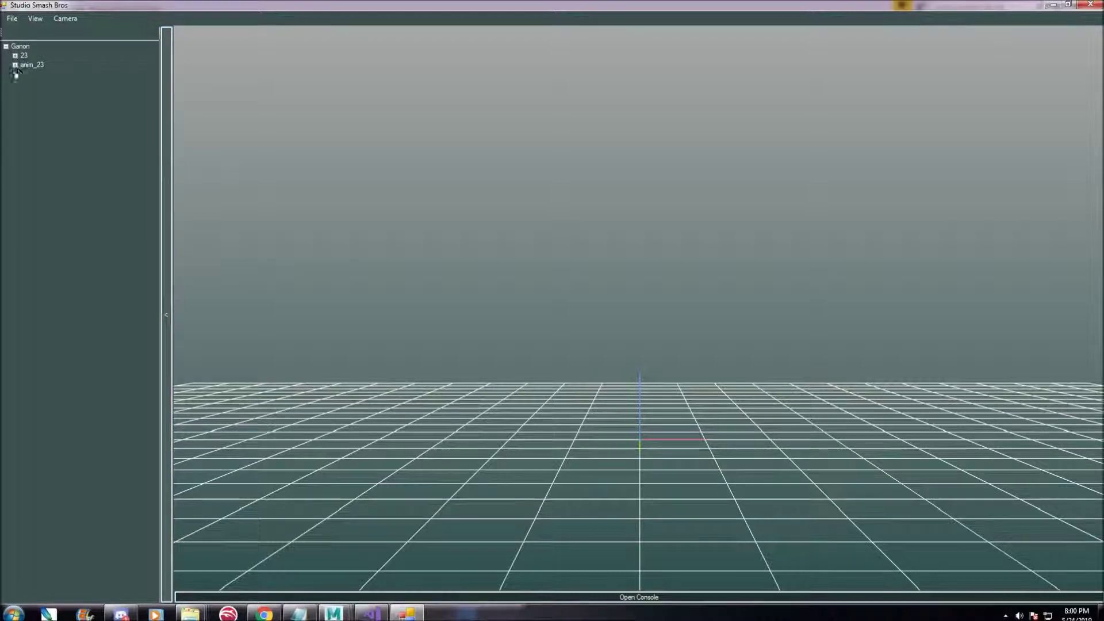
Step: Expand folder 23 through fighter, ganon, model and body to c00, and load model.numdlb into the viewport
click(15, 56)
click(33, 74)
click(43, 83)
click(51, 92)
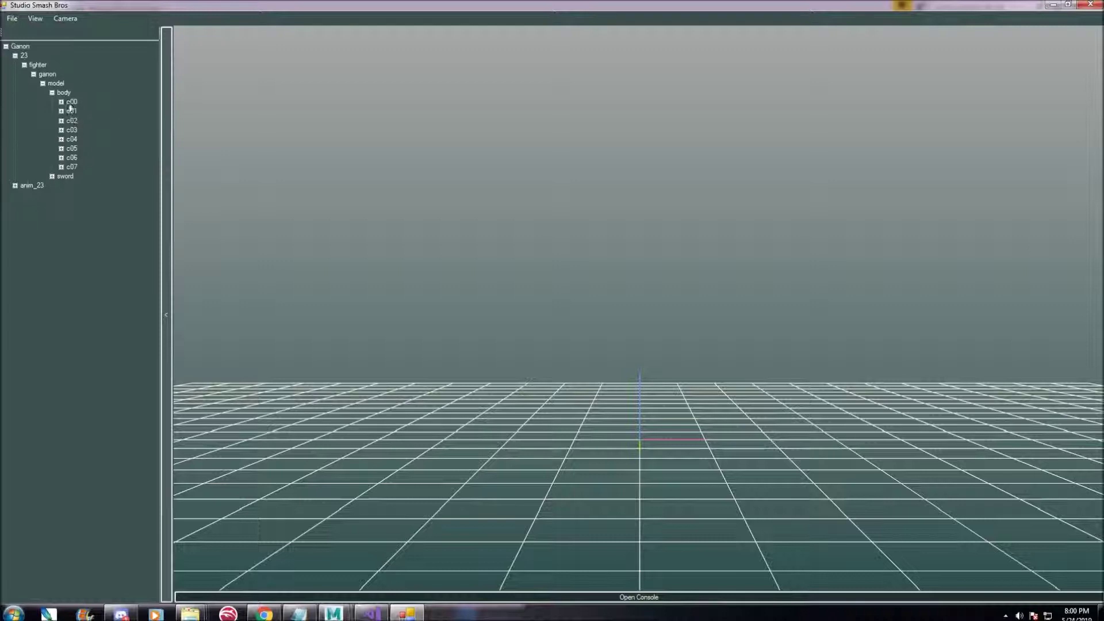
click(61, 102)
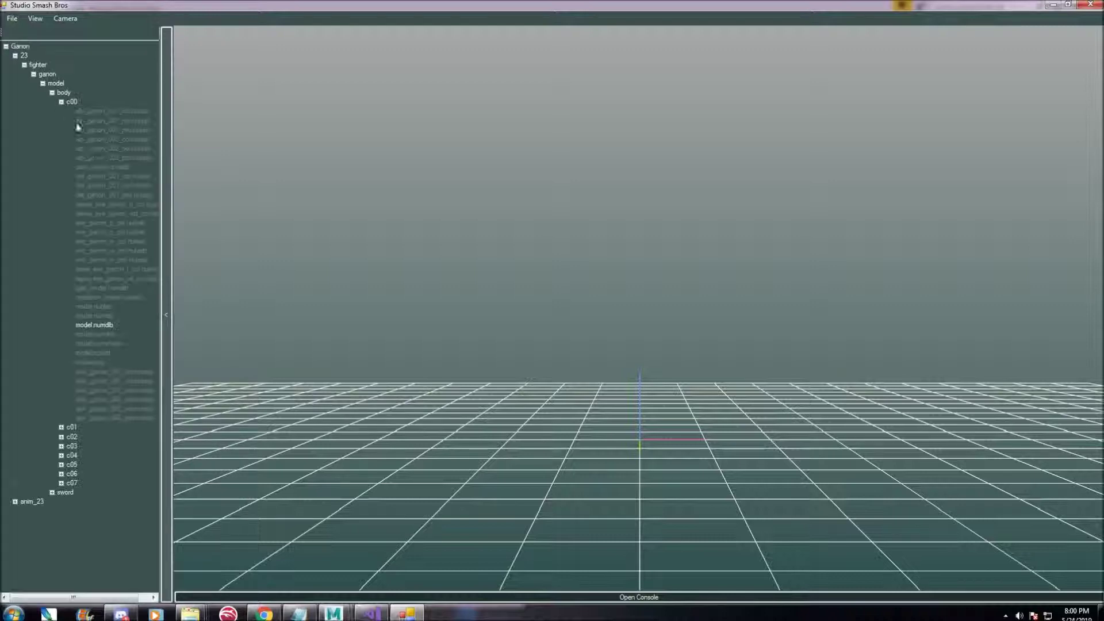
double_click(95, 325)
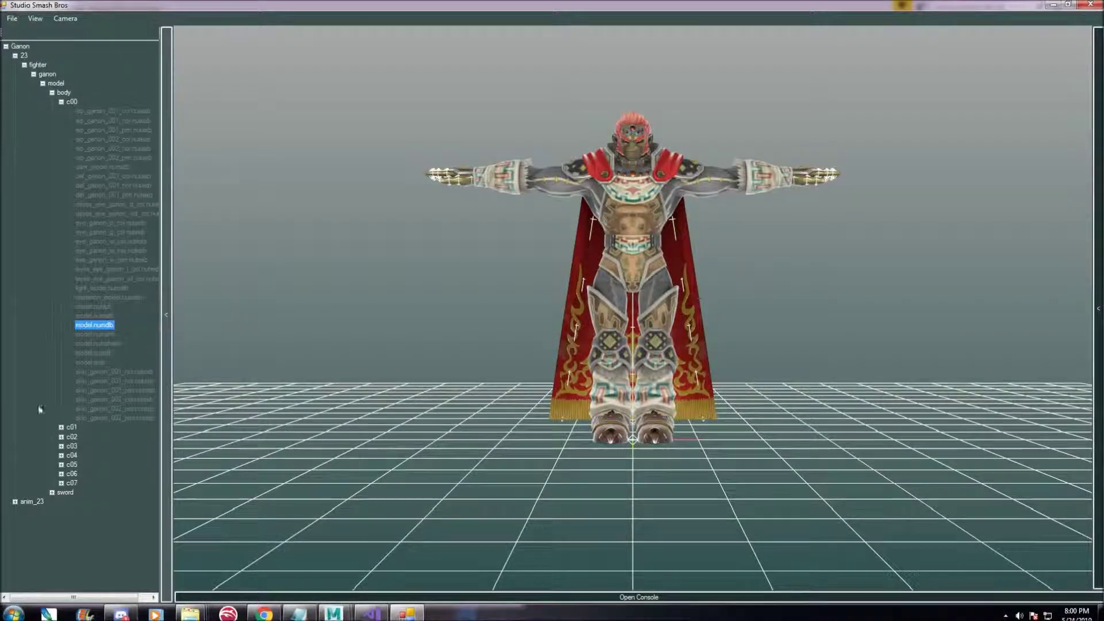
drag(495, 277, 441, 253)
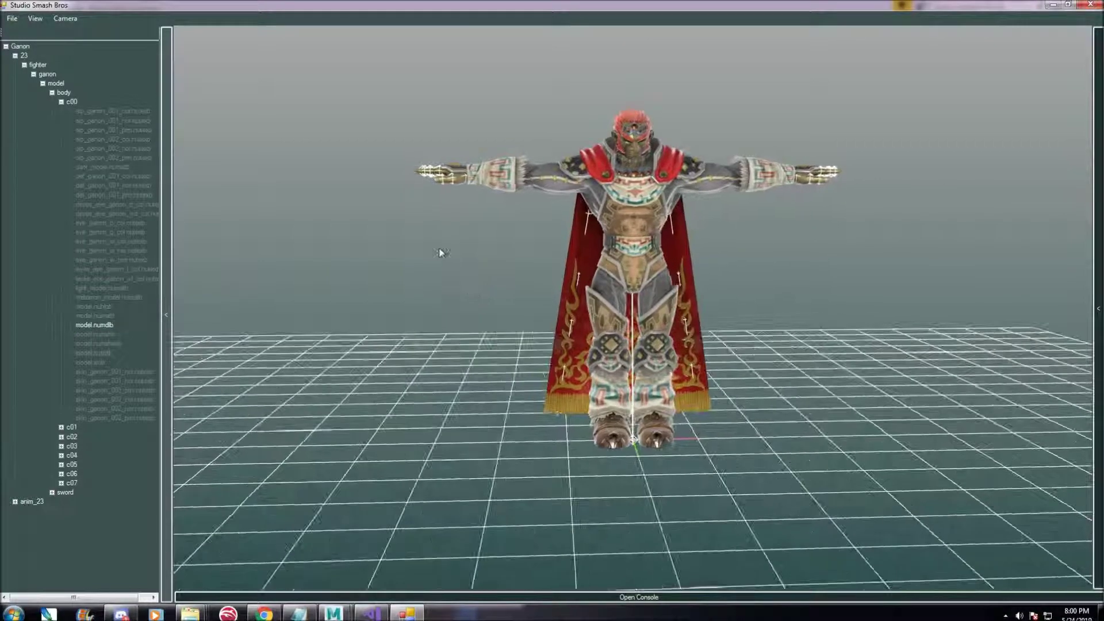
Step: Export the loaded Ganon scene to the Animation Files folder as UltModelGanon.numdlb
click(12, 19)
mouse_move(13, 34)
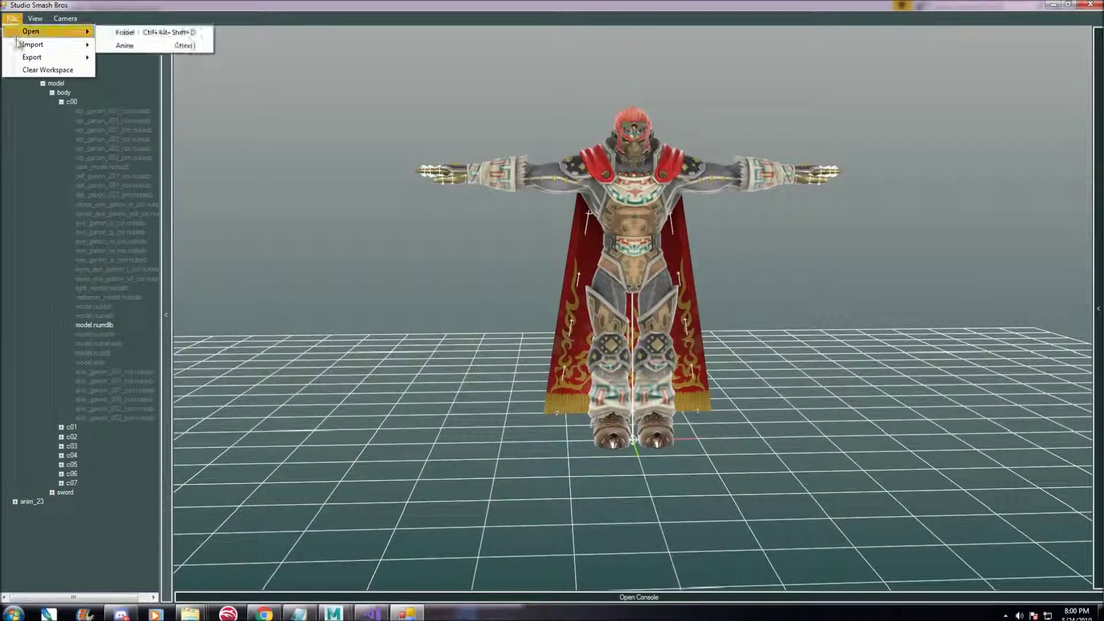
mouse_move(72, 58)
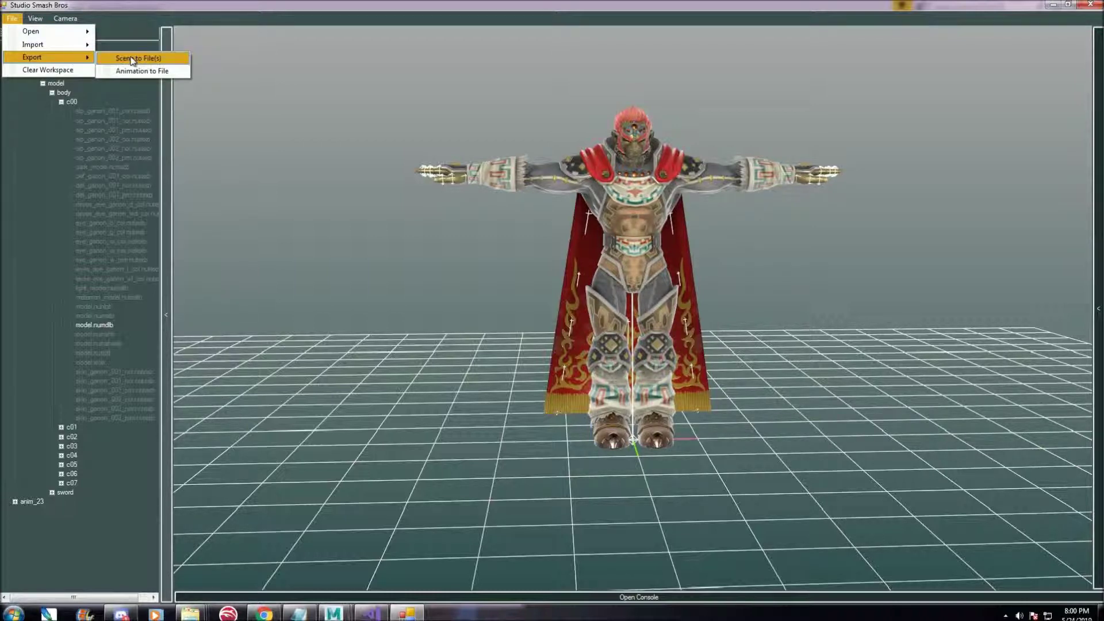
click(160, 59)
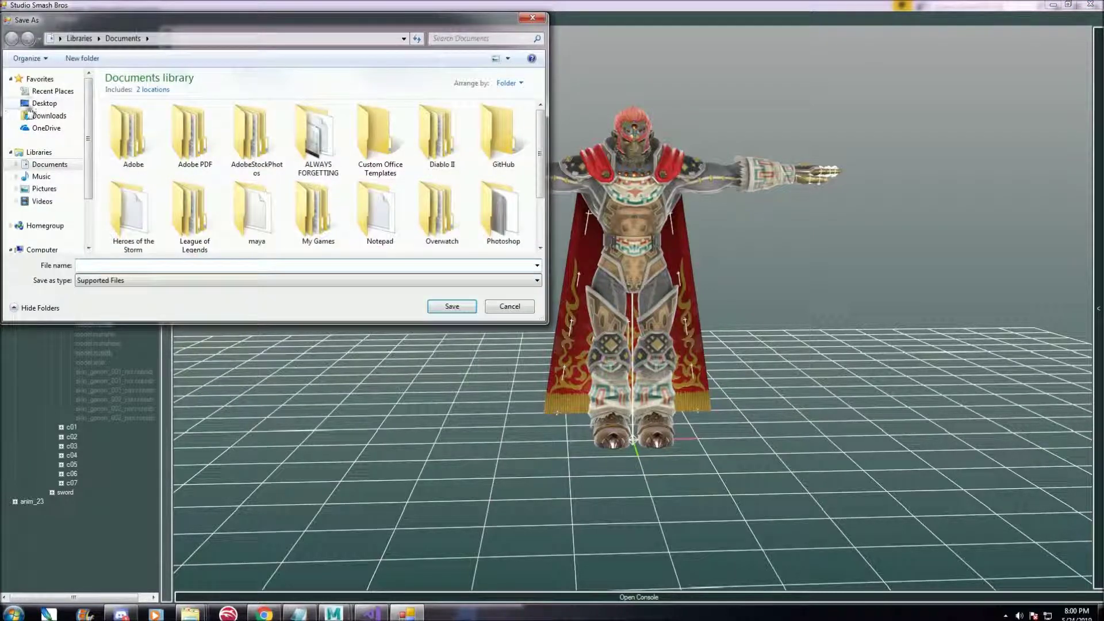
double_click(283, 151)
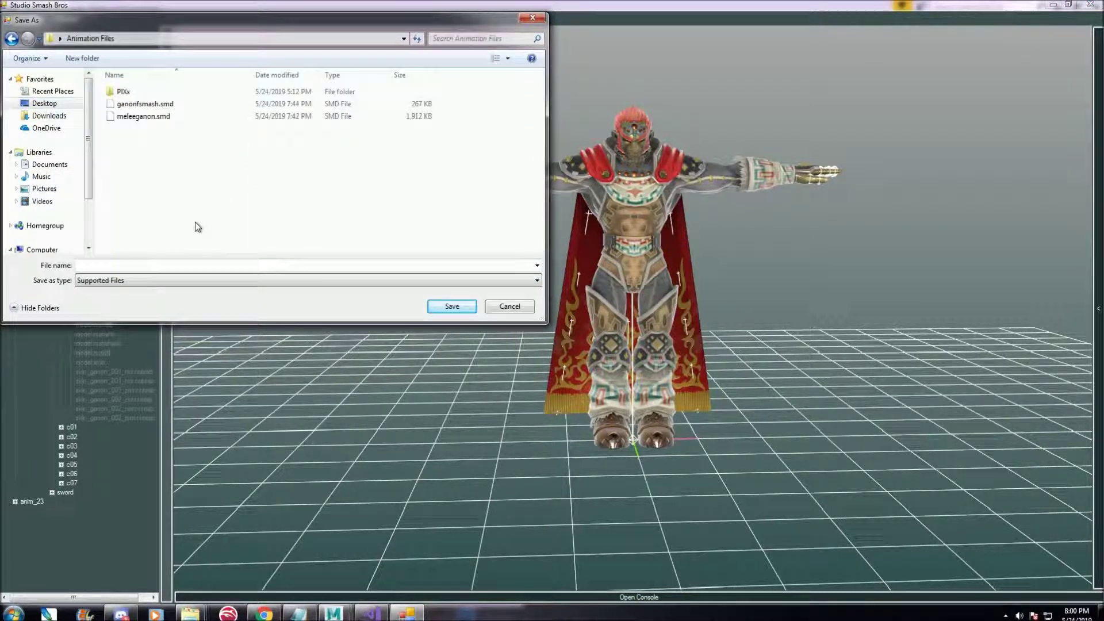
click(145, 264)
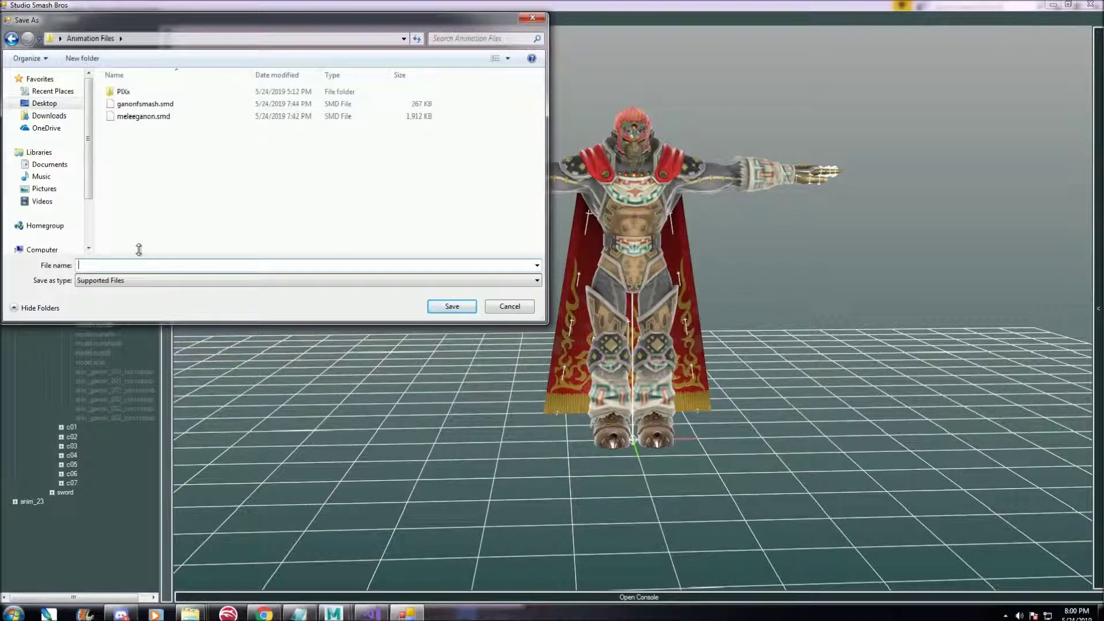
text(Tpo)
key(Return)
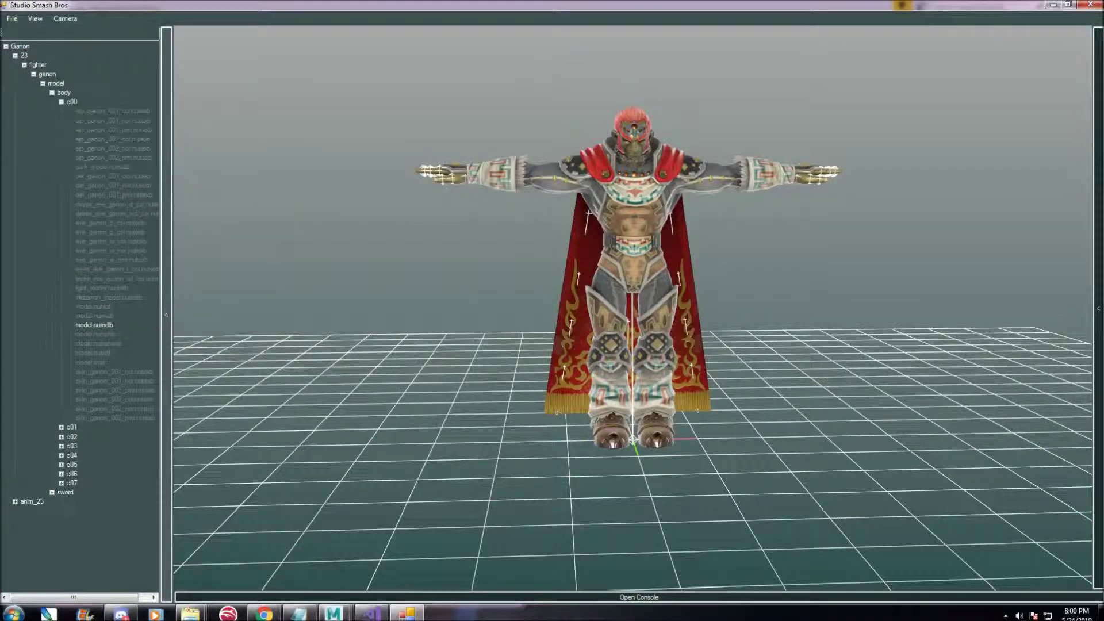
Step: Export the Ganon scene again to the Animation Files folder in SMD format as UltModelGanon.smd
click(12, 18)
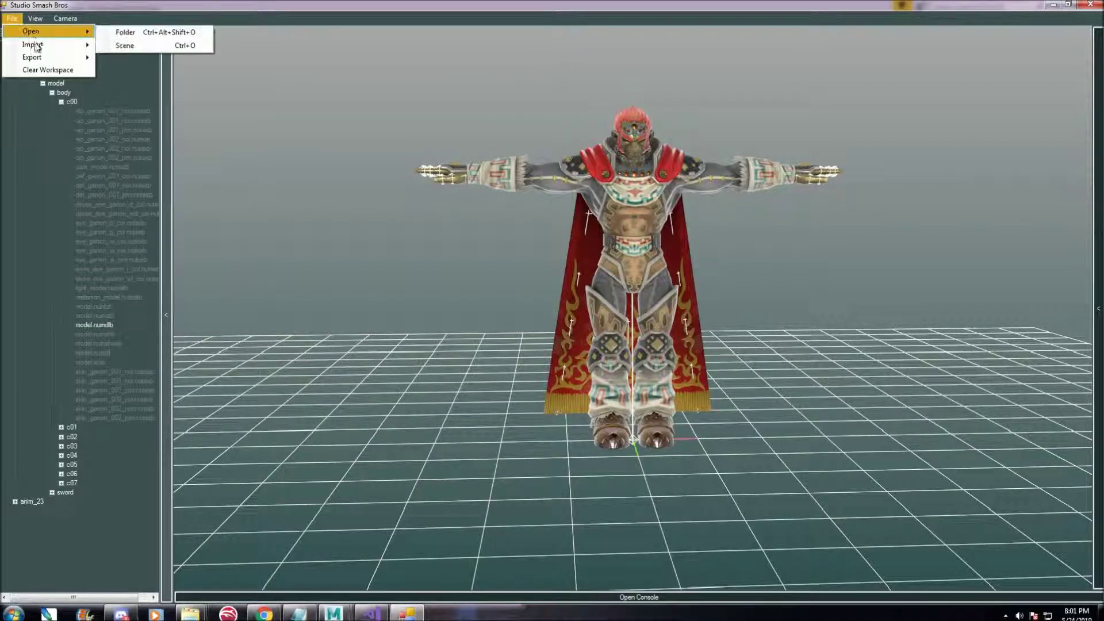
click(133, 70)
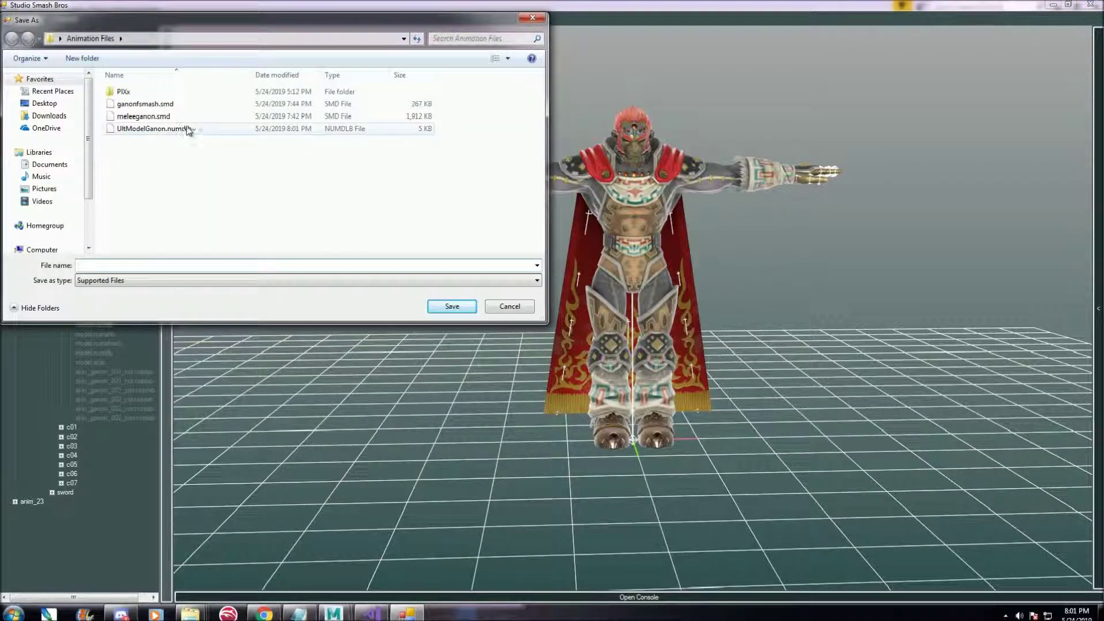
click(174, 130)
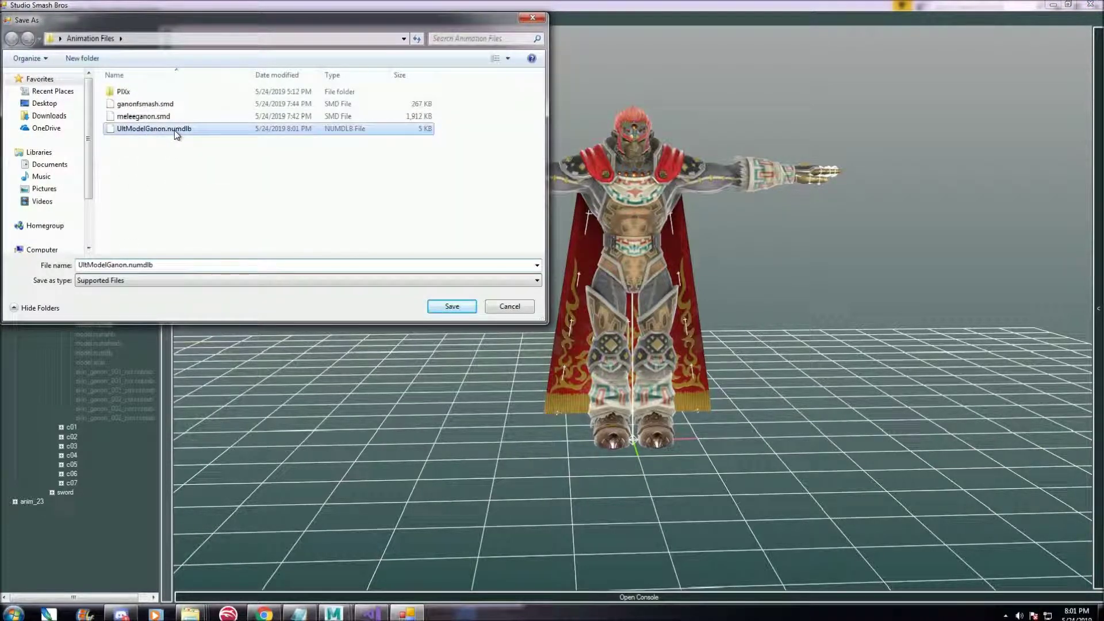
drag(162, 265, 68, 265)
text(Ult)
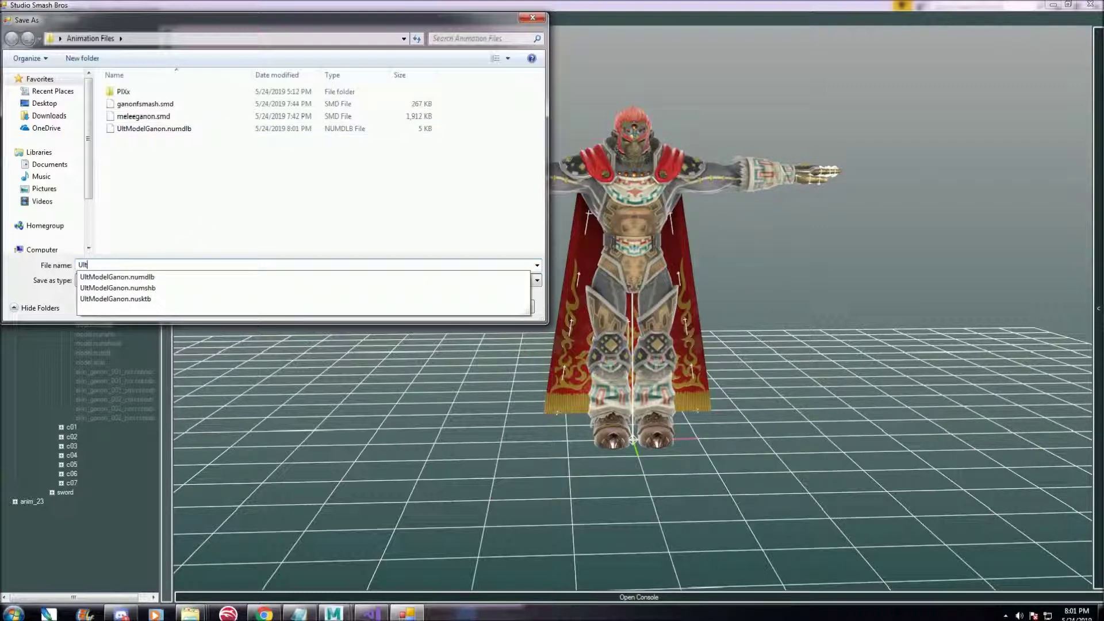
text(ModelGanon.smd)
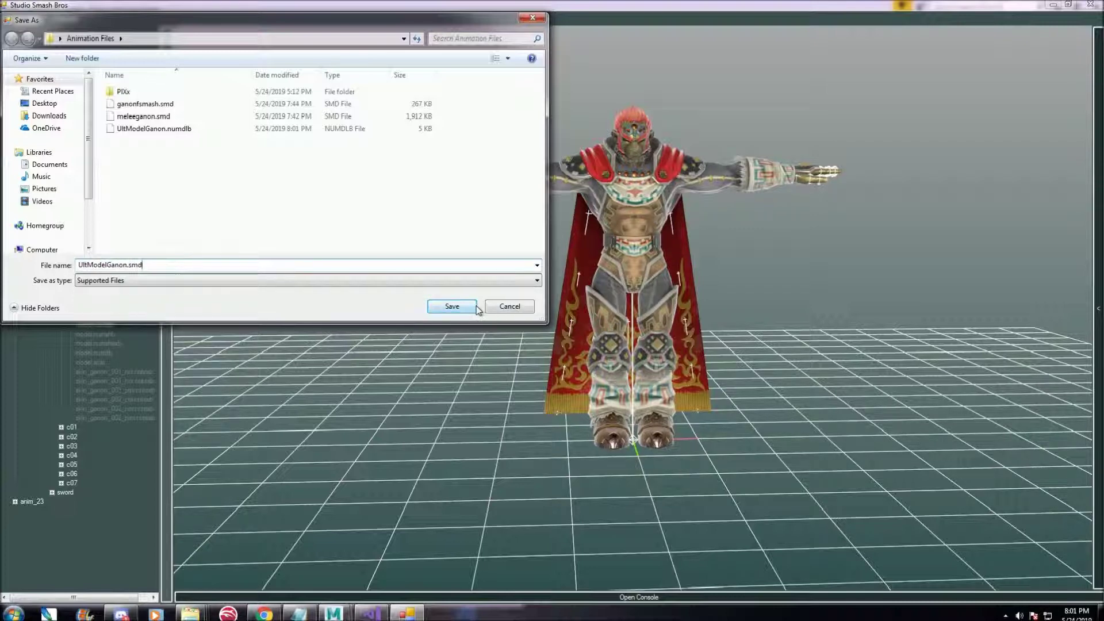
click(452, 306)
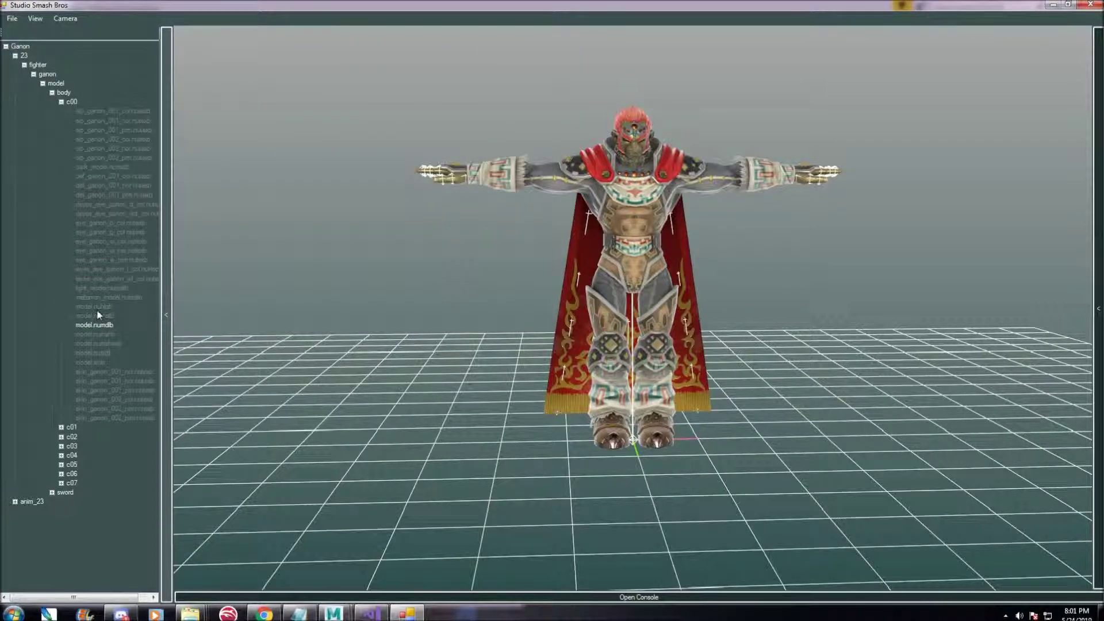
Step: Expand anim_23 through fighter, ganon, motion and body to list the animation files in c00
click(15, 501)
click(24, 511)
click(33, 521)
click(43, 530)
click(52, 539)
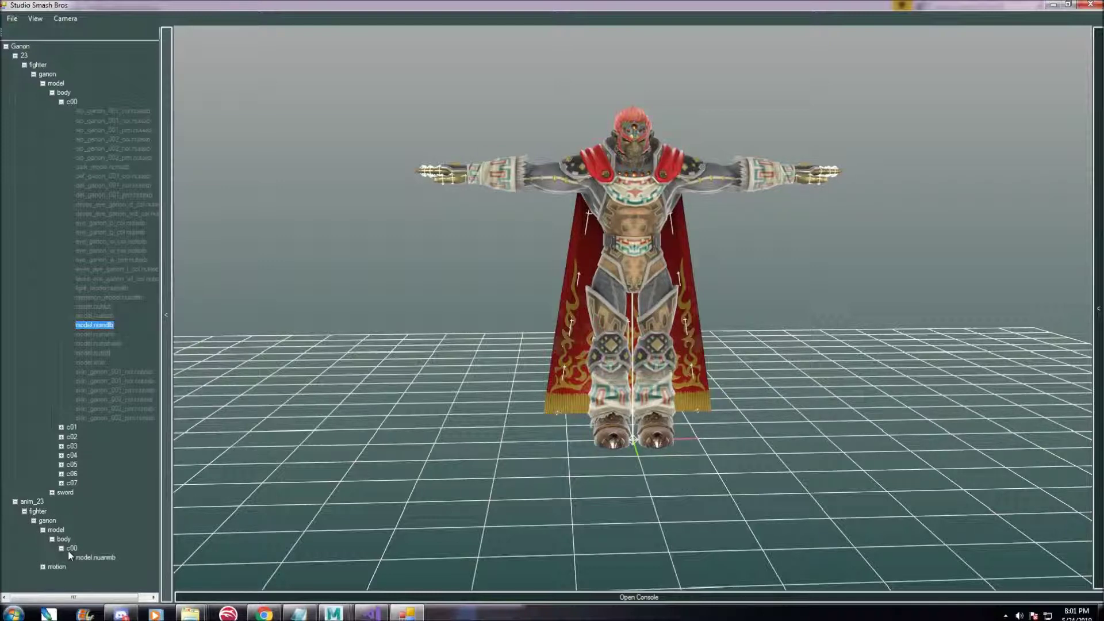
click(60, 548)
click(52, 566)
scroll(93, 554, down, 1)
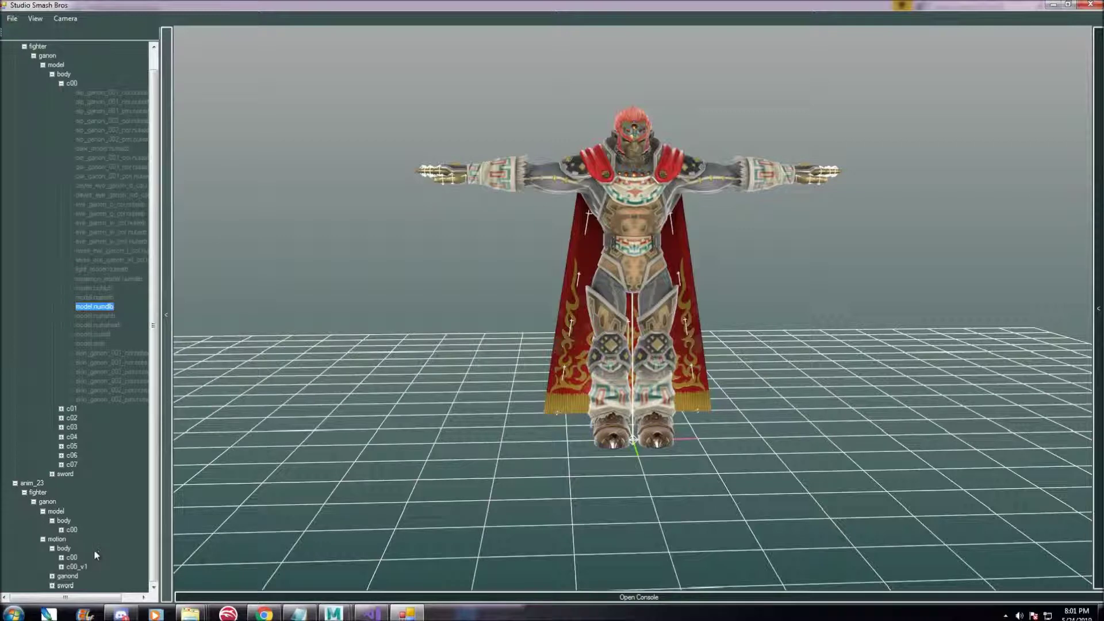
click(61, 557)
scroll(96, 332, up, 1)
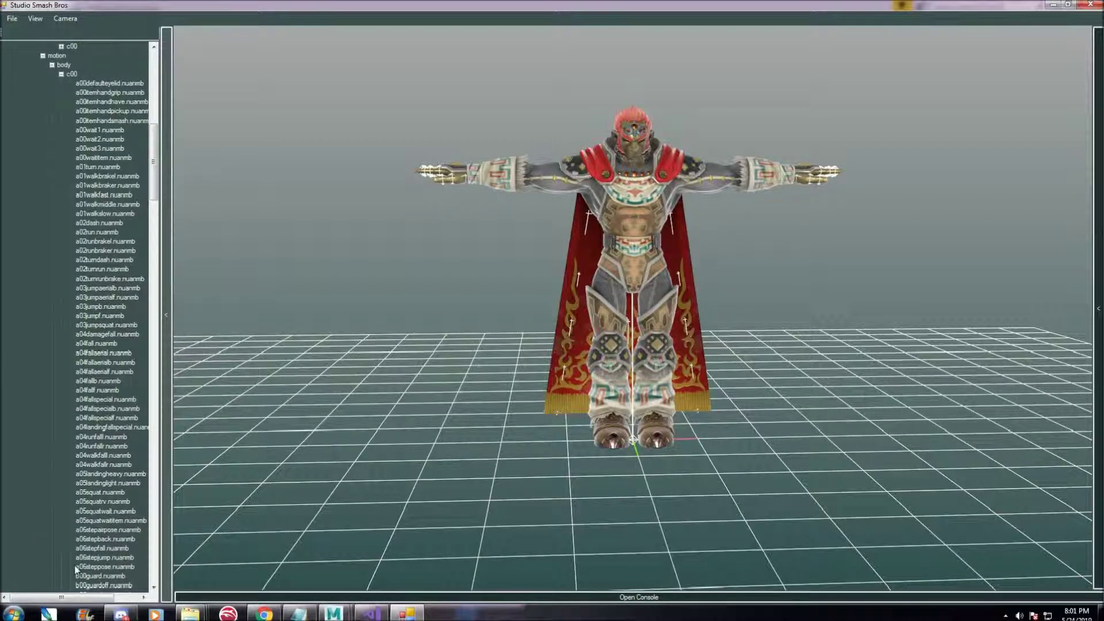
drag(71, 598, 84, 599)
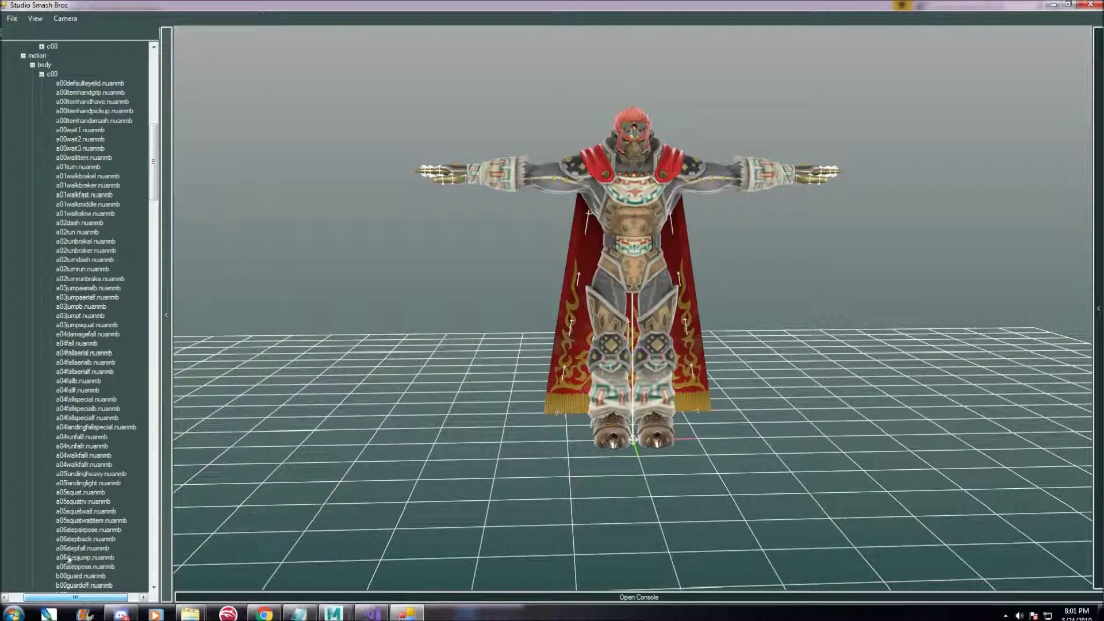
Step: Load the c03attacks4s.nuanmb animation onto the Ganon model, play it and pause it
scroll(68, 552, down, 4)
scroll(72, 536, down, 2)
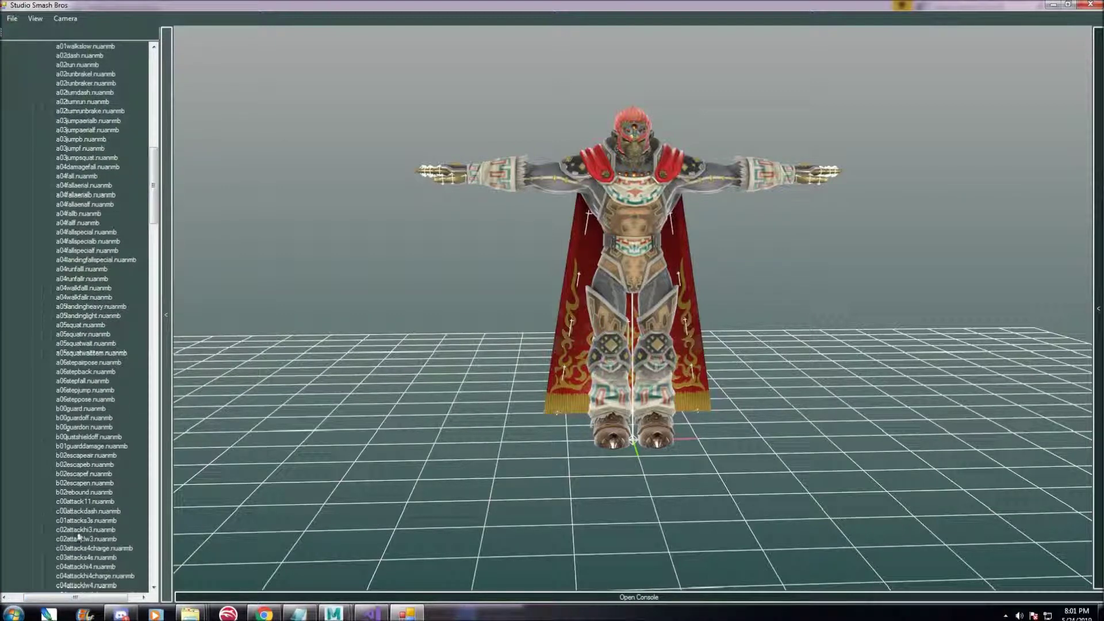
scroll(110, 539, down, 1)
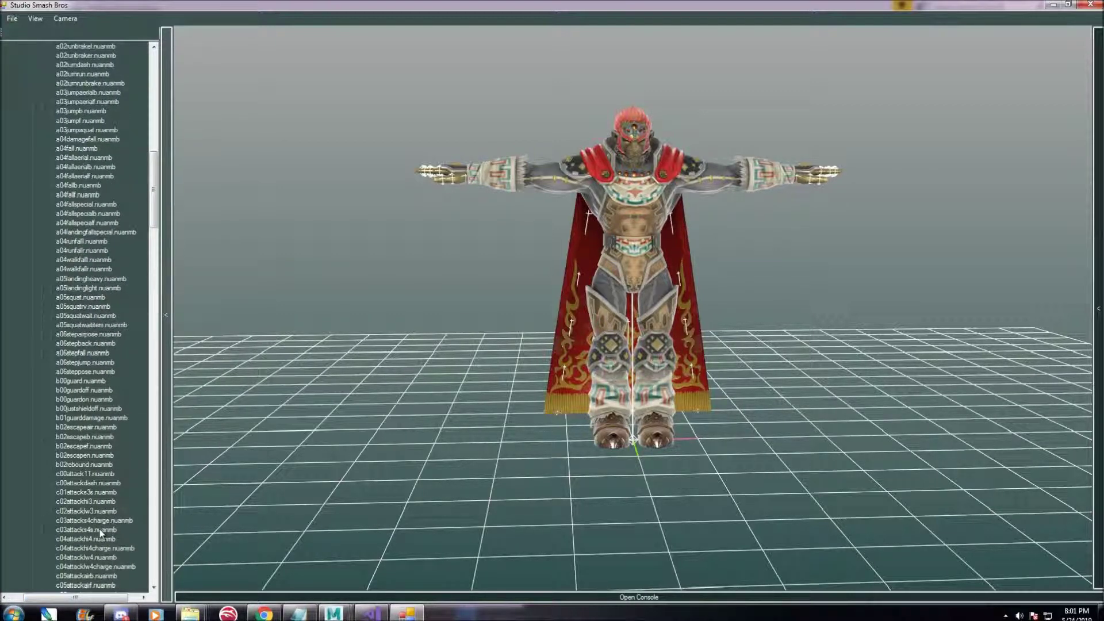
click(100, 532)
click(357, 584)
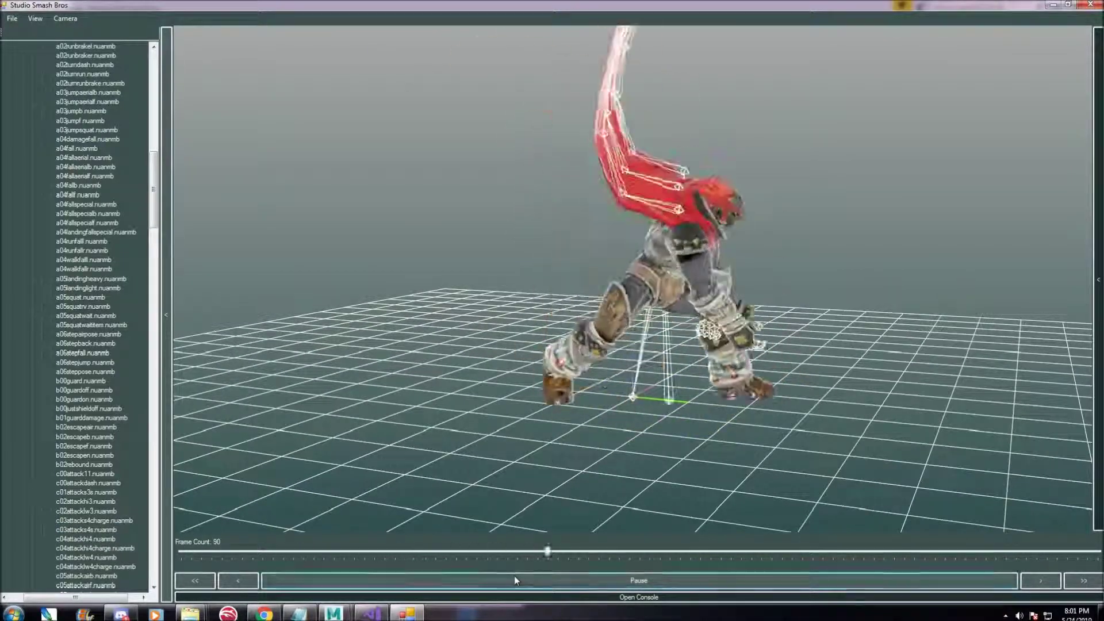
click(514, 580)
Step: Export the loaded animation to the Animation Files folder as UltFsmash.smd
click(11, 19)
mouse_move(64, 58)
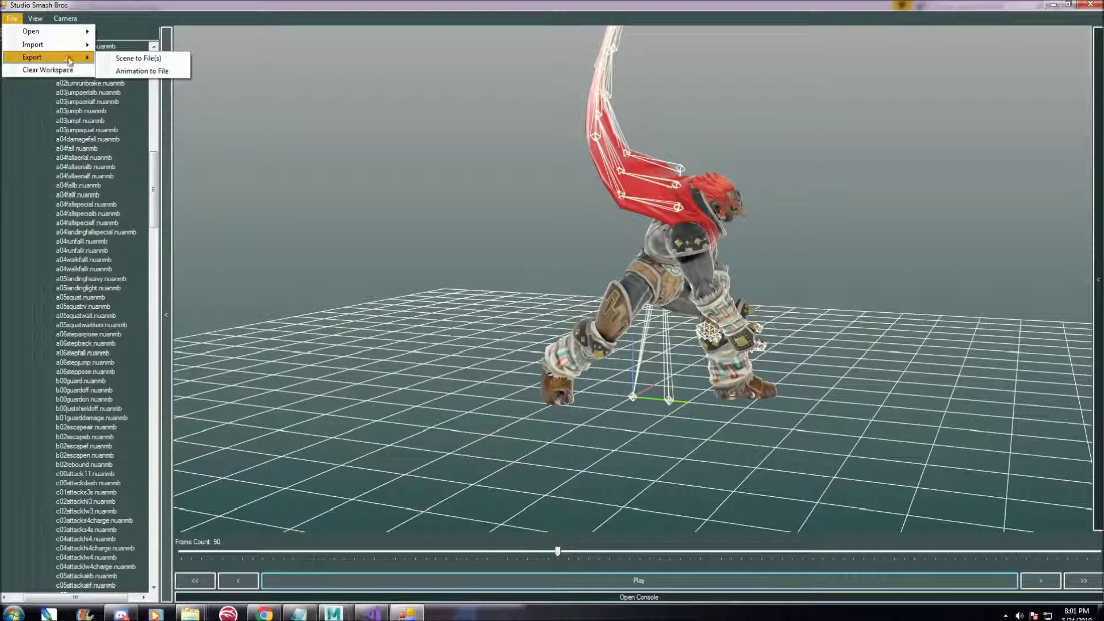
click(138, 71)
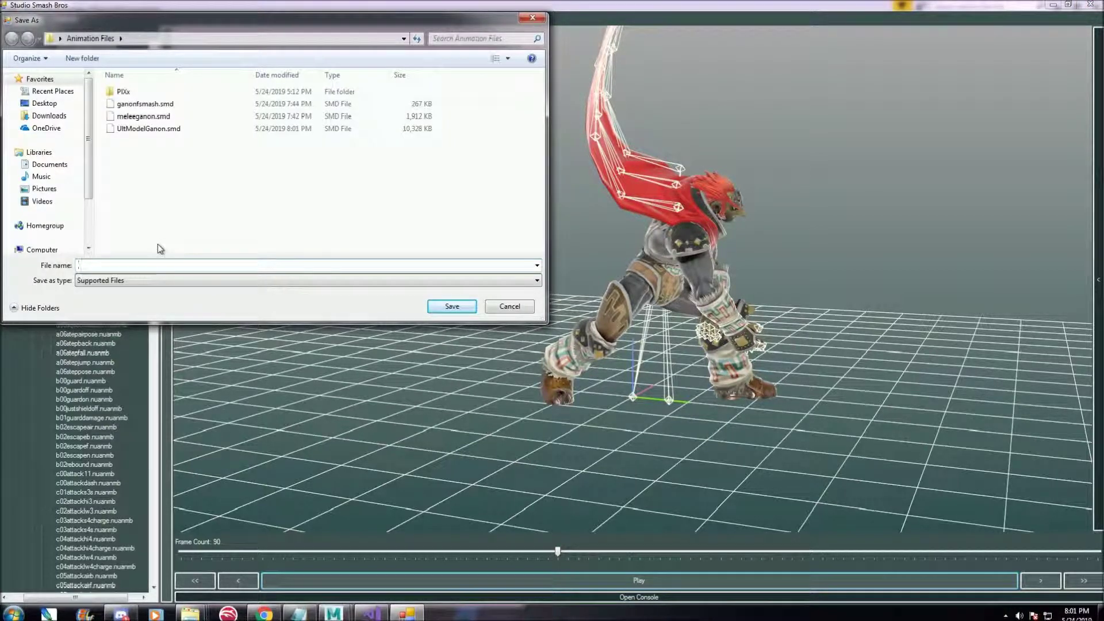
text(Ult)
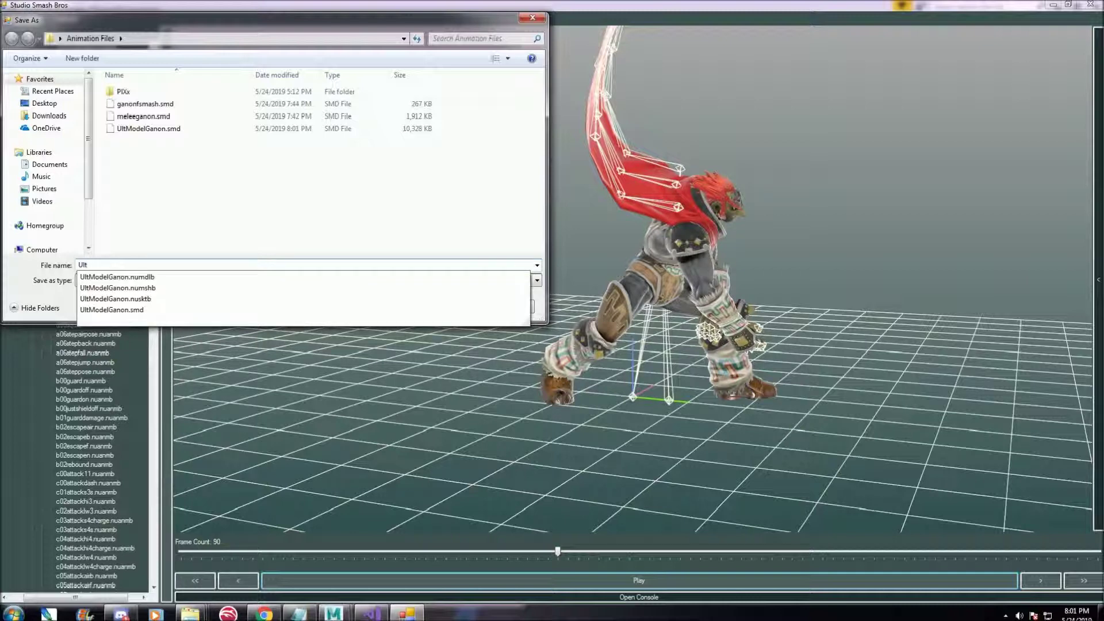
text(Fsmash.s)
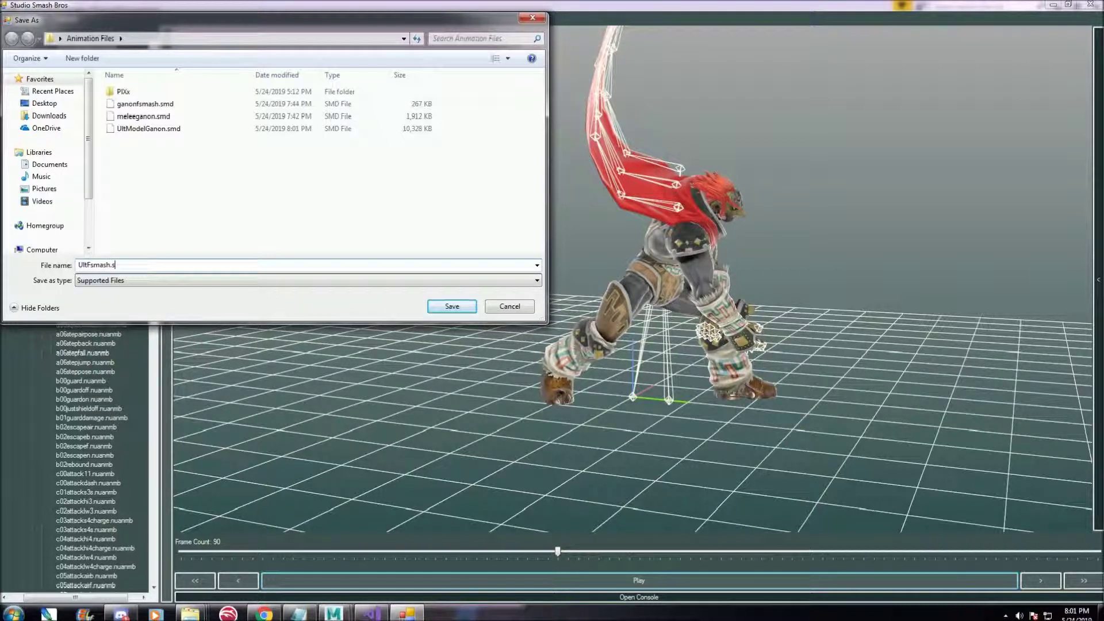
text(md)
key(Return)
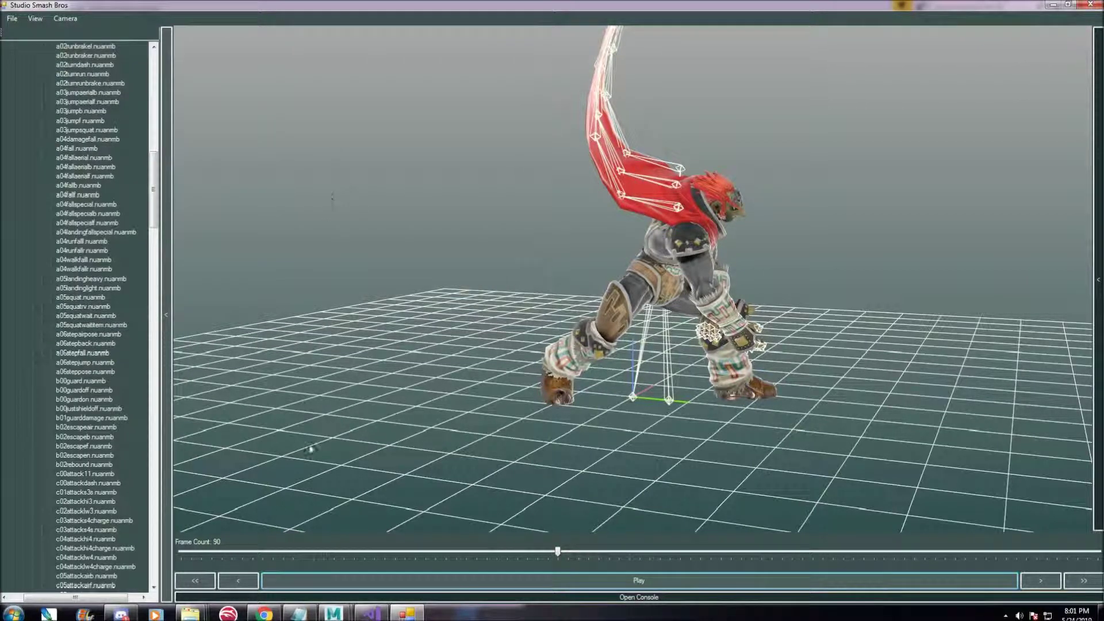
Step: Switch to the Animation Files folder in File Explorer, launch Noesis from its shortcut and select UltModelGanon.nusktb
mouse_move(190, 613)
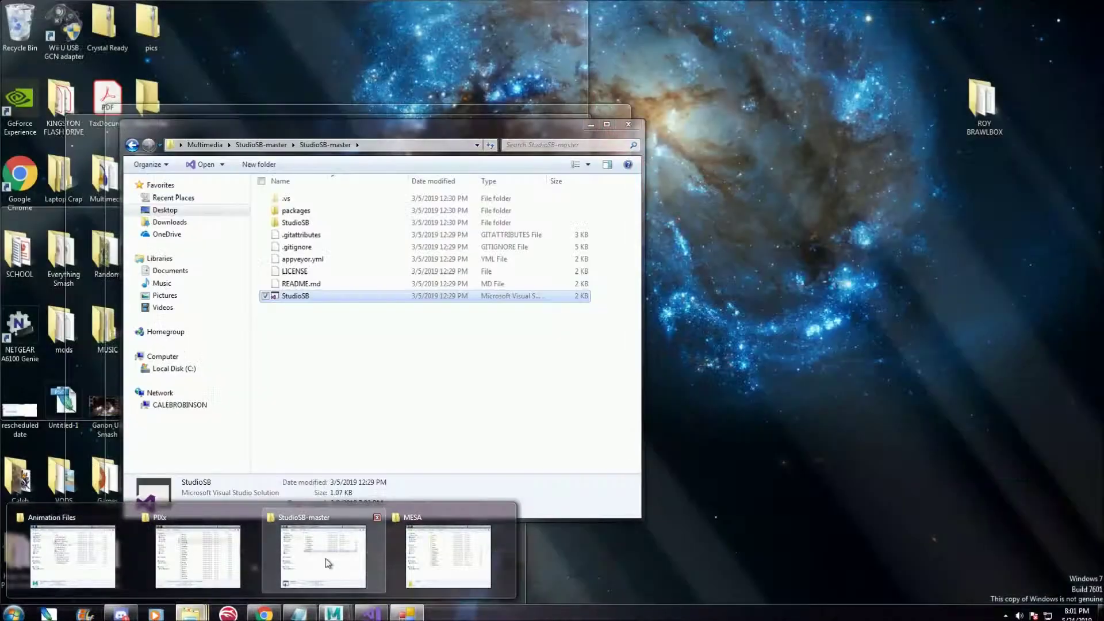
mouse_move(466, 555)
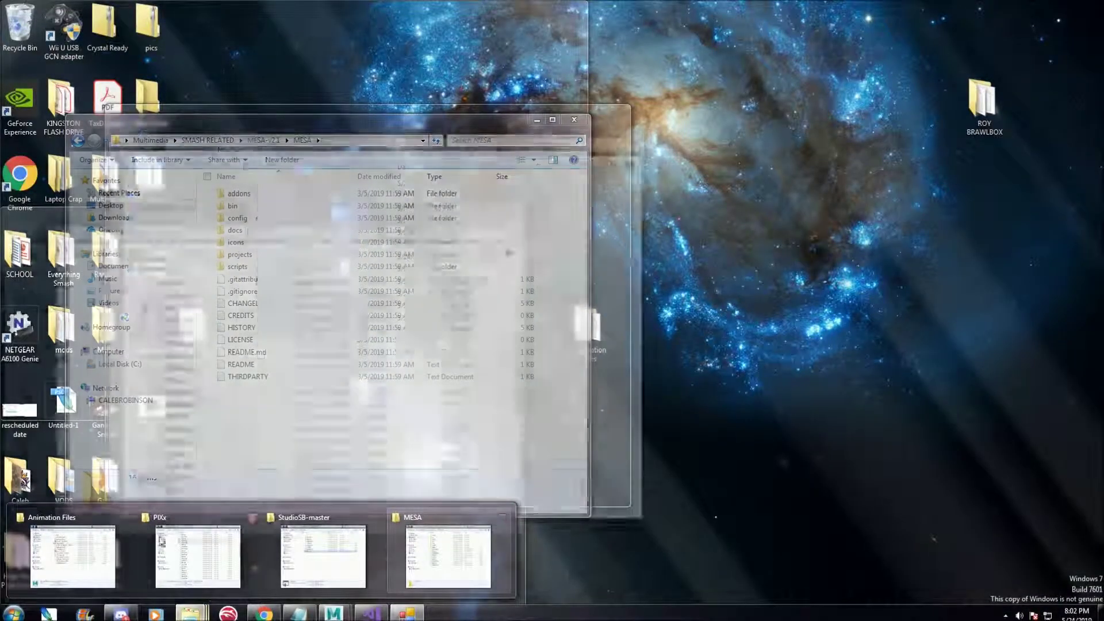
mouse_move(81, 537)
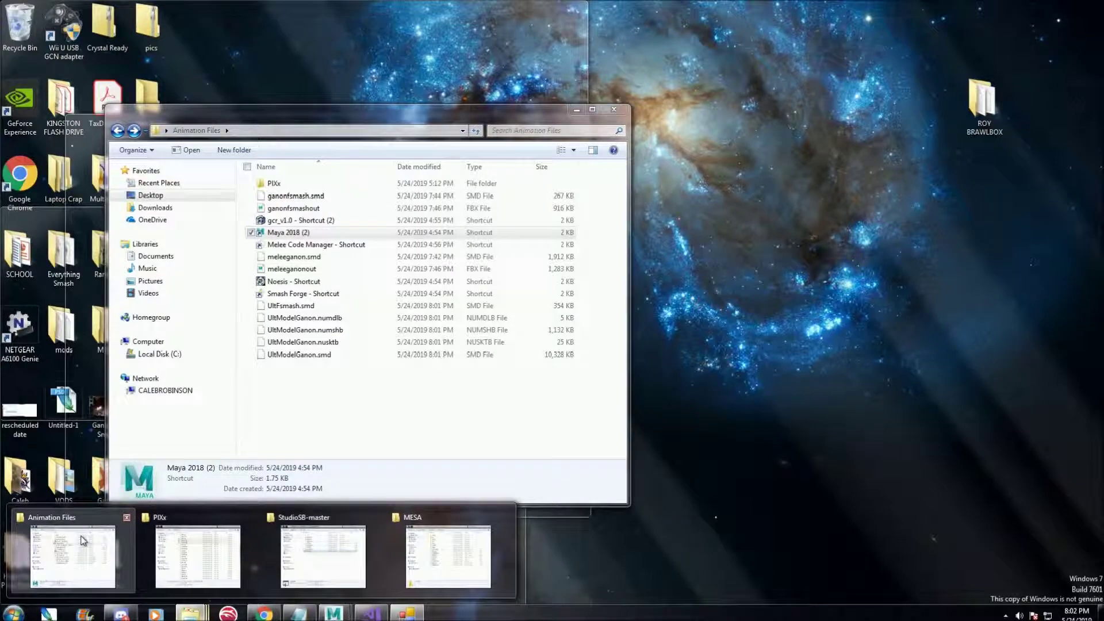
click(198, 555)
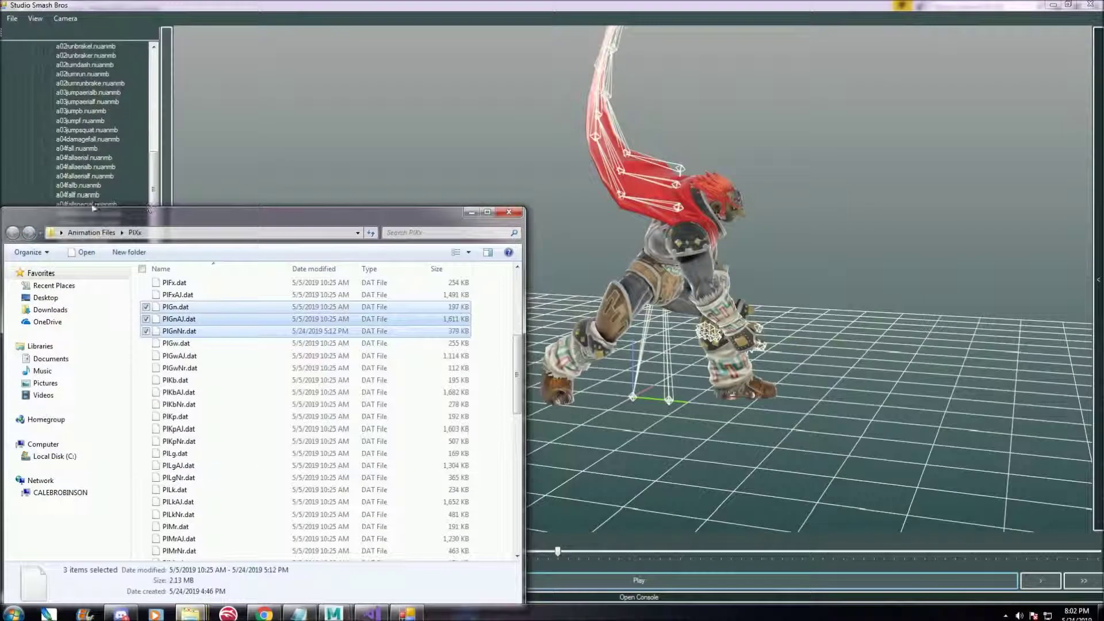
click(92, 232)
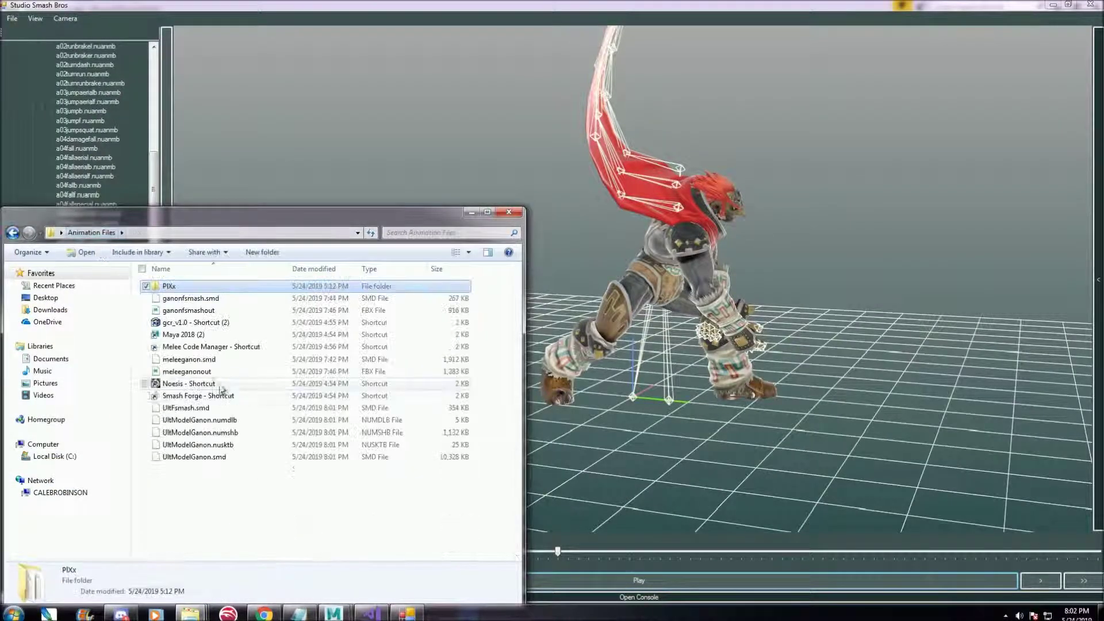
double_click(200, 383)
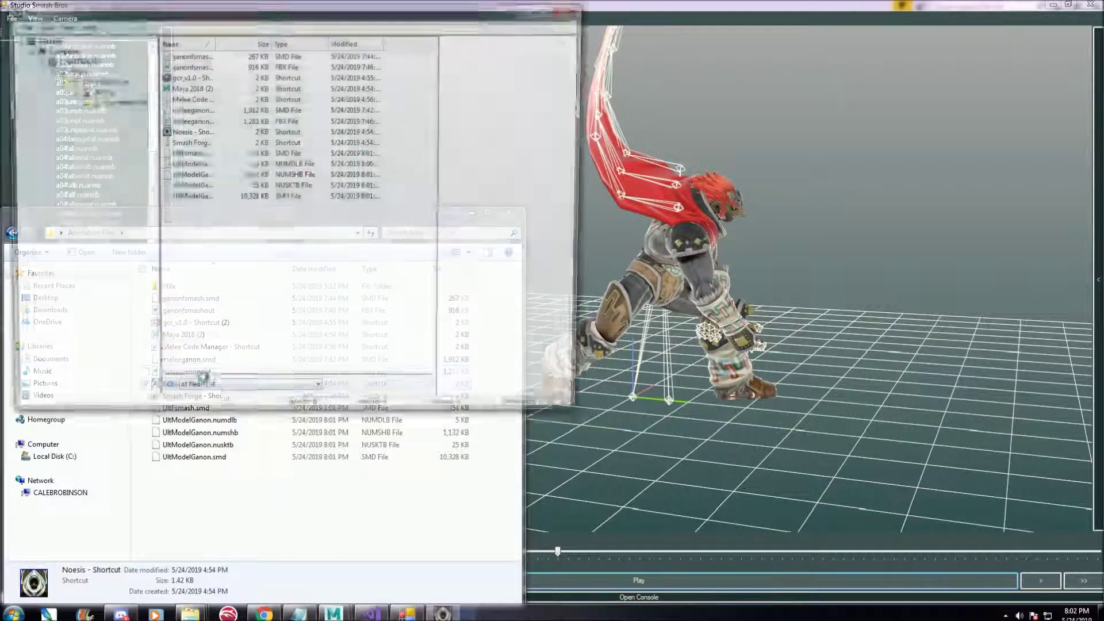
click(229, 445)
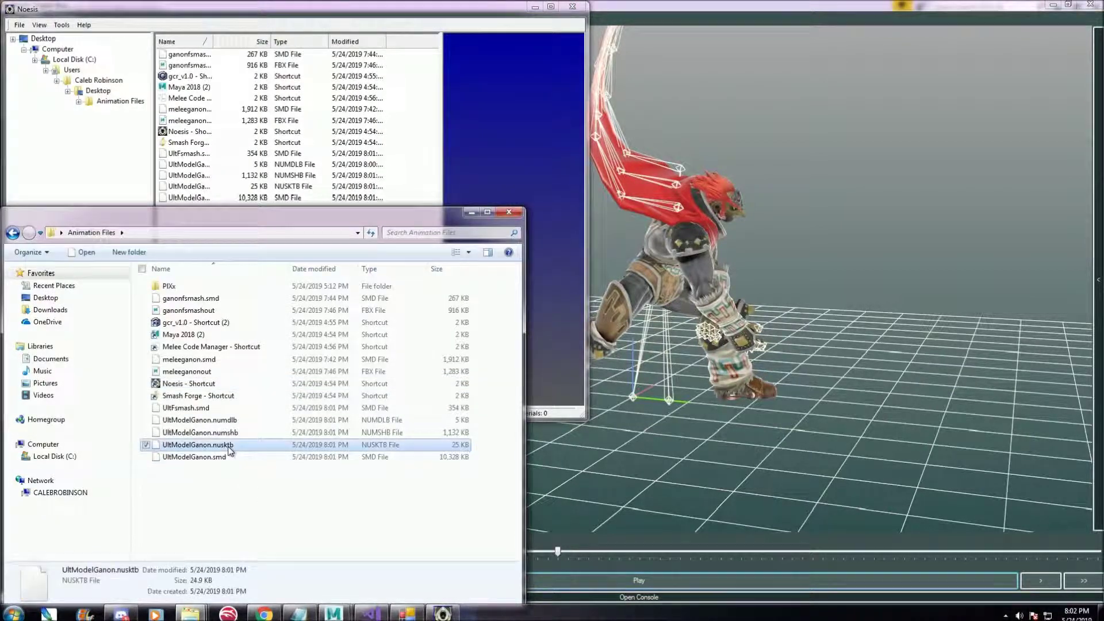
Step: Delete UltModelGanon.numdlb, UltModelGanon.numshb and UltModelGanon.nusktb from the Animation Files folder
shift+click(221, 420)
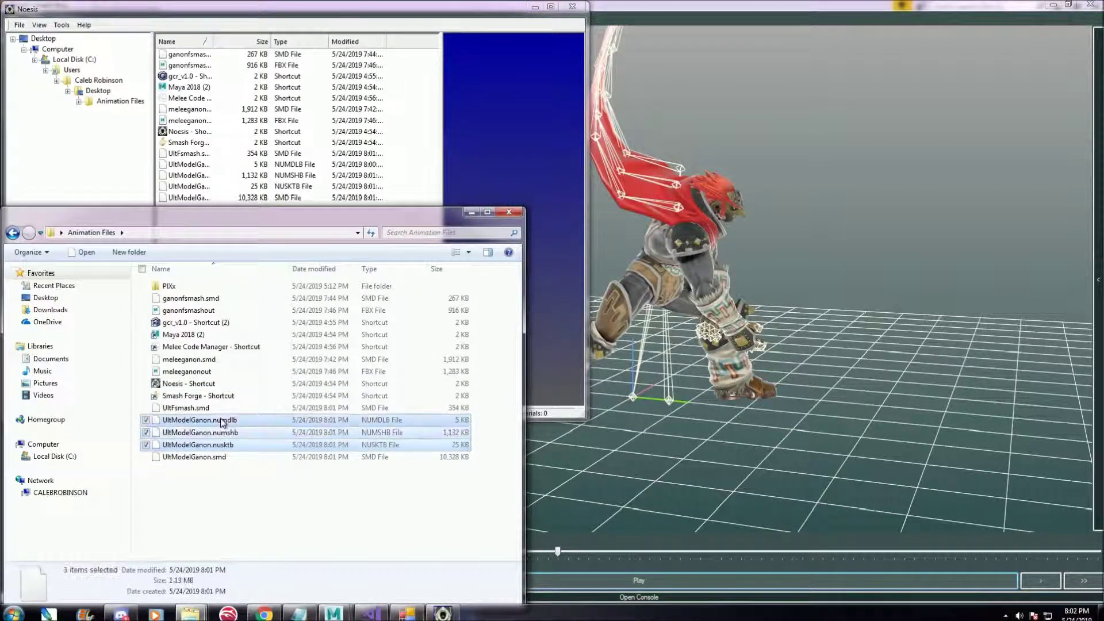
right_click(221, 420)
click(268, 530)
click(584, 315)
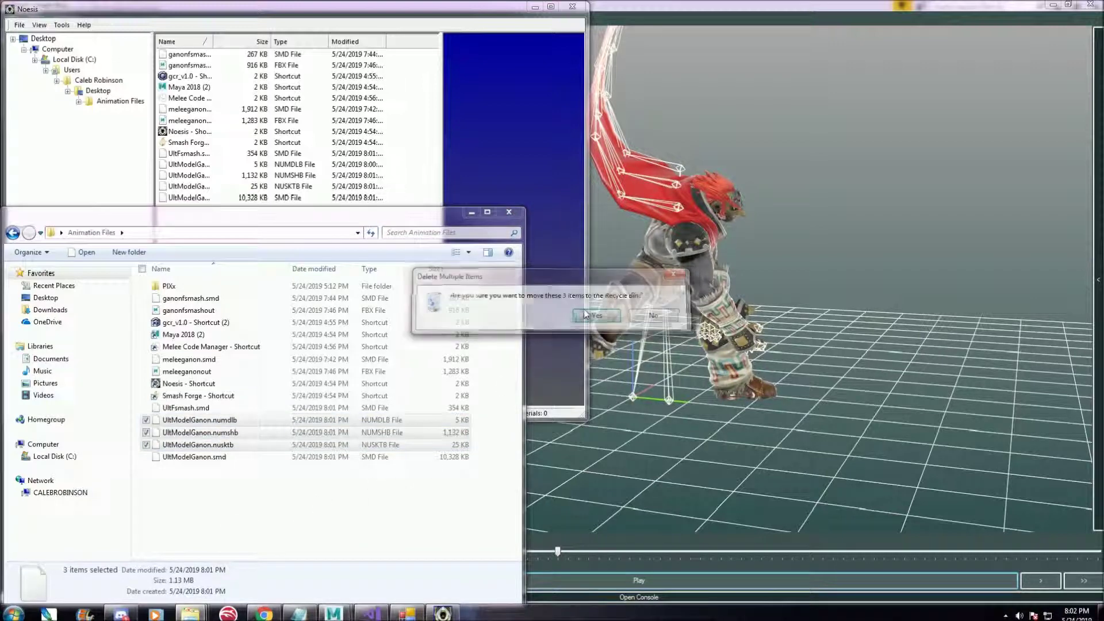
Step: Switch to Noesis, maximize its window and reload the Animation Files folder listing
click(376, 5)
click(550, 6)
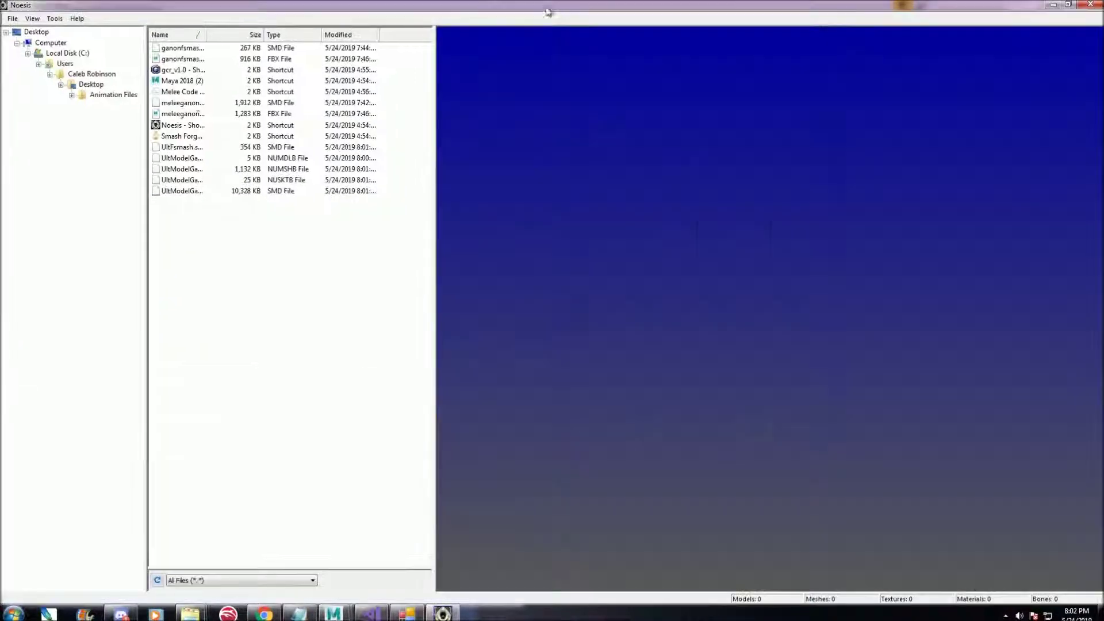
click(90, 84)
click(92, 74)
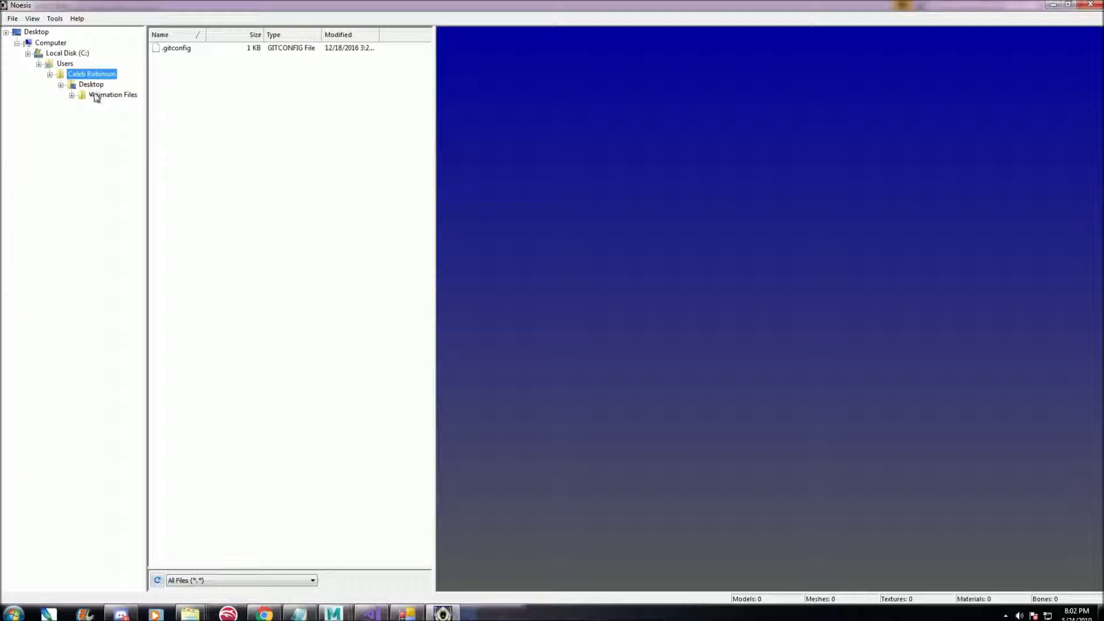
click(113, 94)
Step: Preview UltModelGanon.smd and examine the model from several angles
double_click(179, 159)
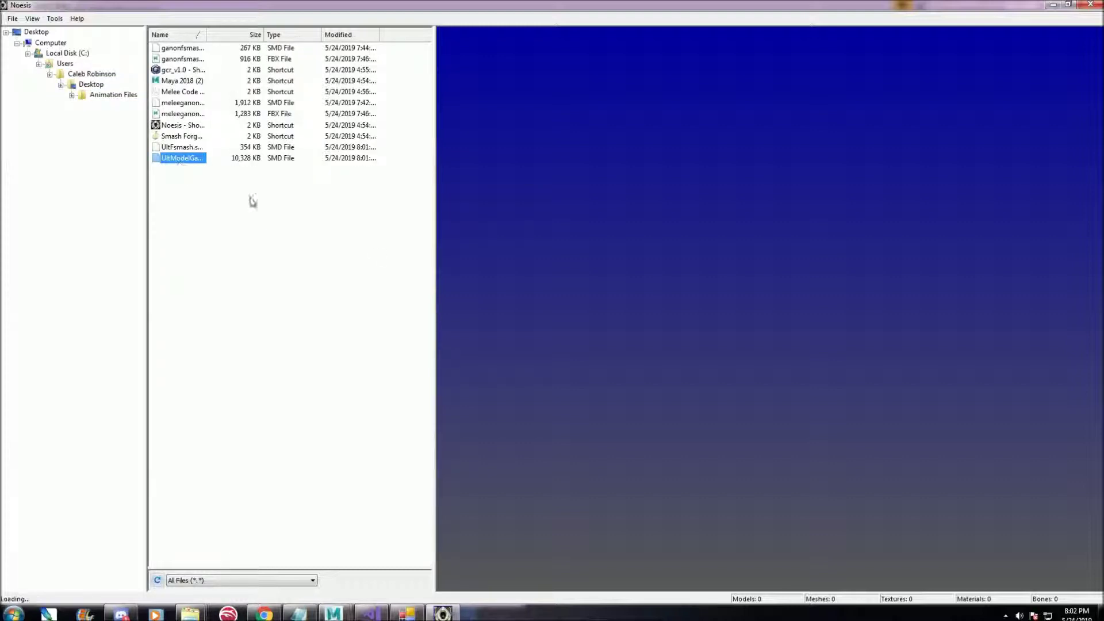
drag(827, 288, 746, 296)
scroll(719, 302, up, 3)
scroll(704, 307, down, 3)
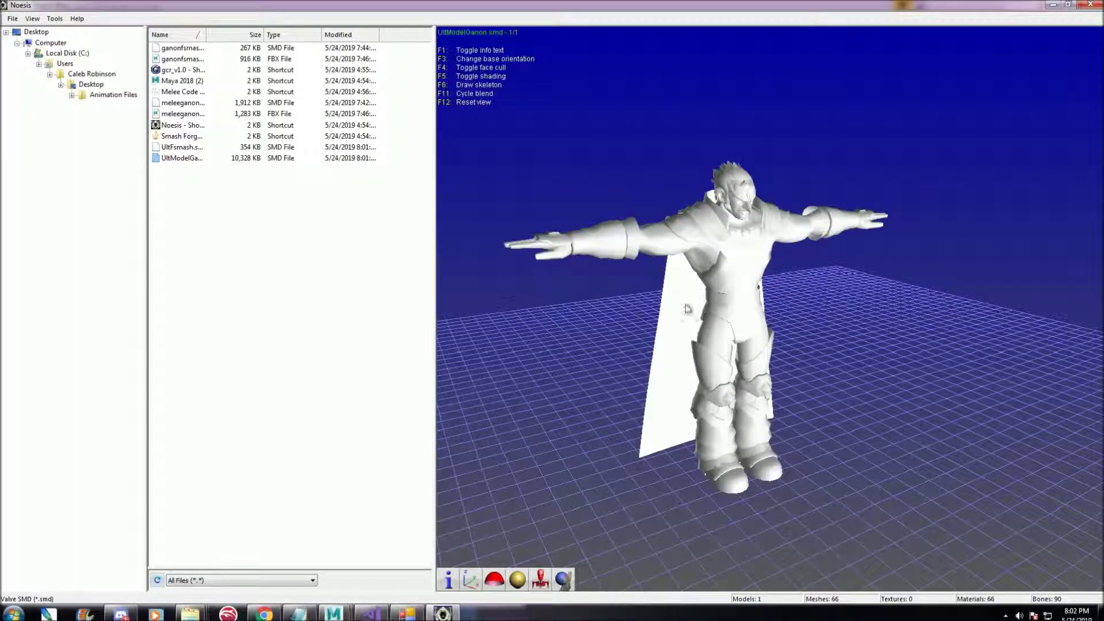
drag(685, 312, 767, 302)
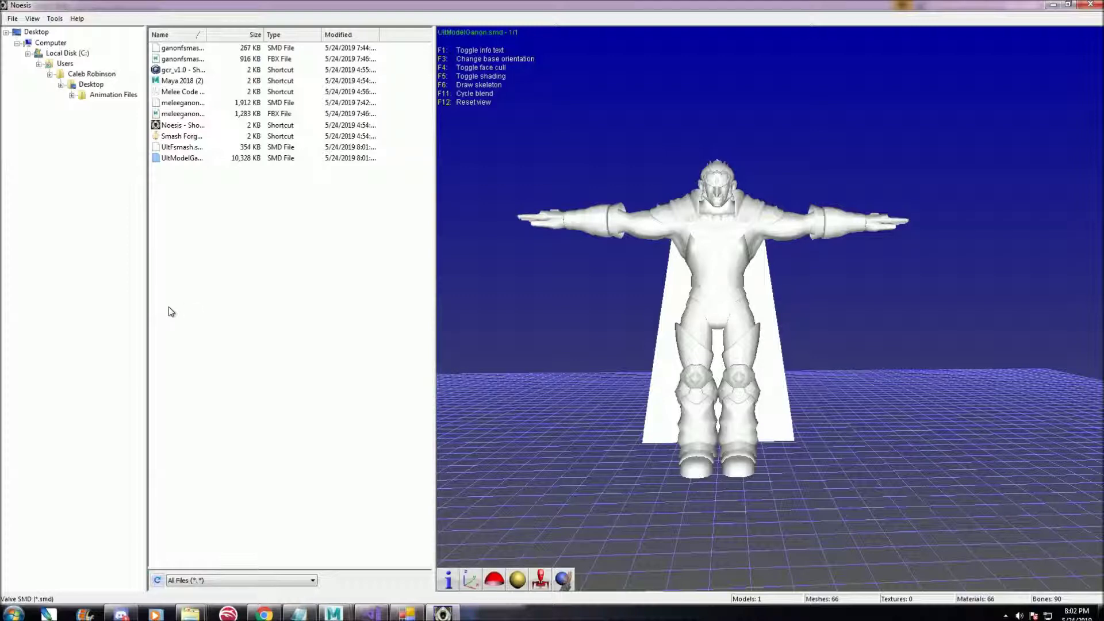
Step: Export UltModelGanon.smd as UltModelGanonout with Autodesk FBX for both the main and the additional animation output
right_click(175, 159)
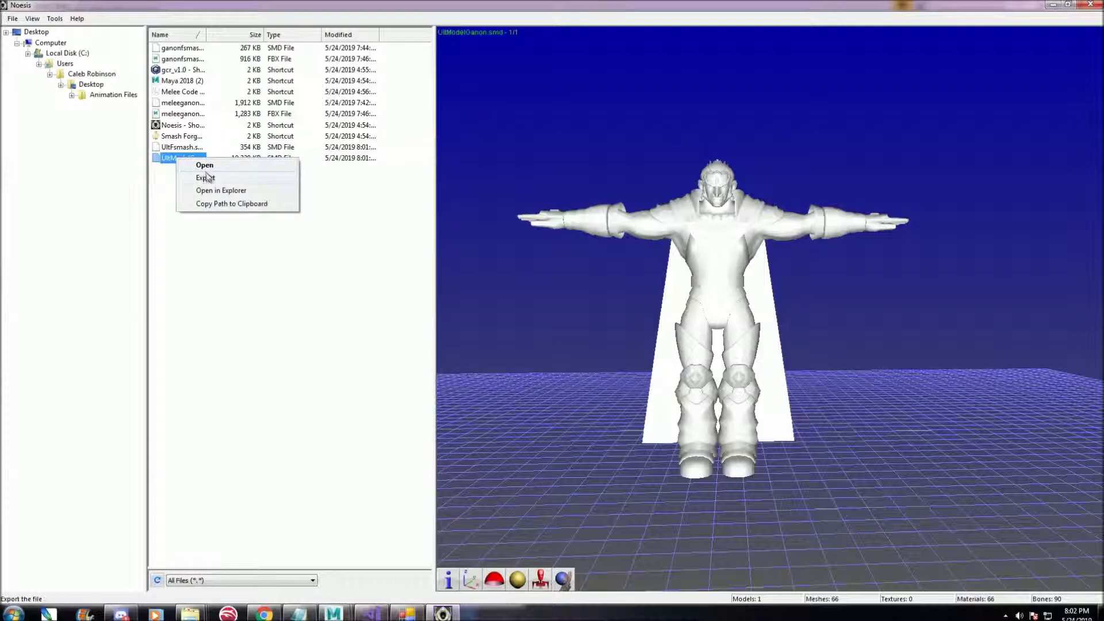
click(205, 177)
click(492, 246)
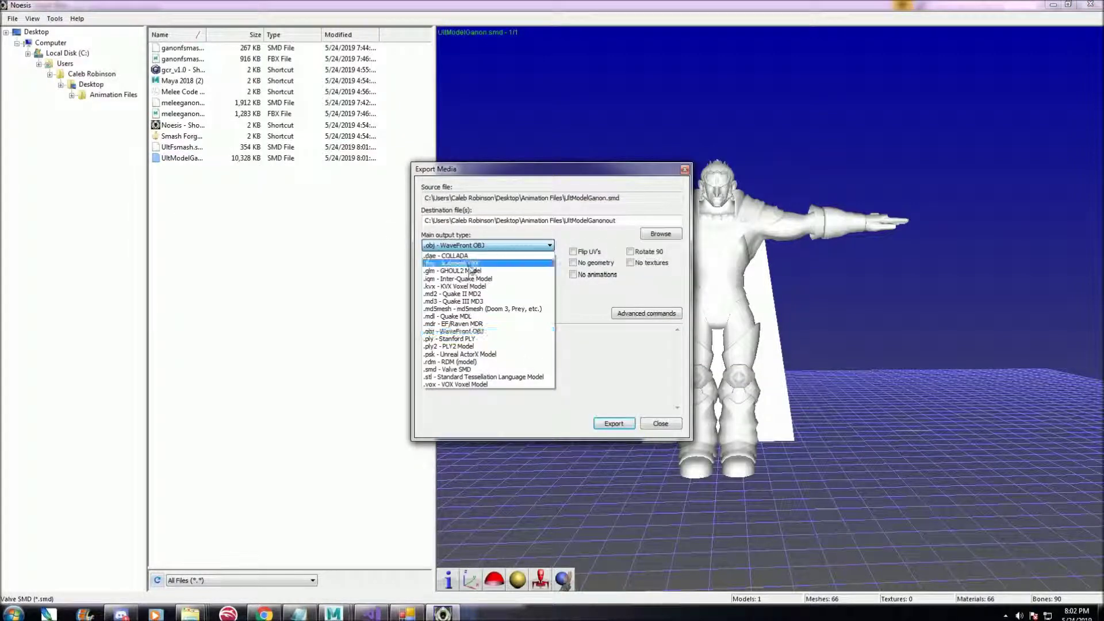
click(468, 263)
click(489, 290)
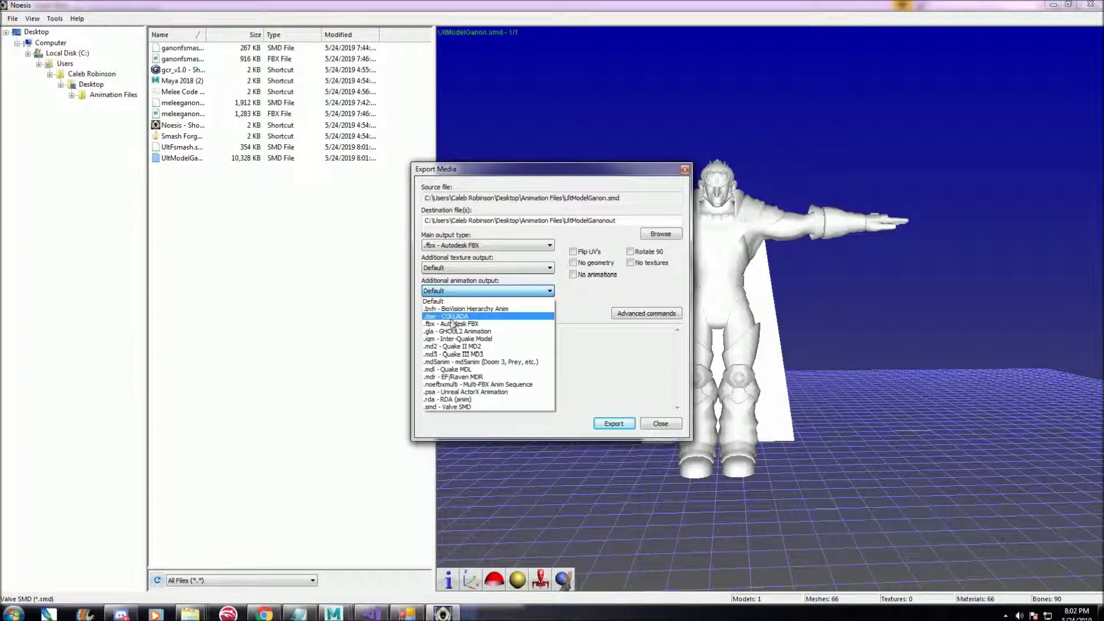
click(452, 323)
click(613, 423)
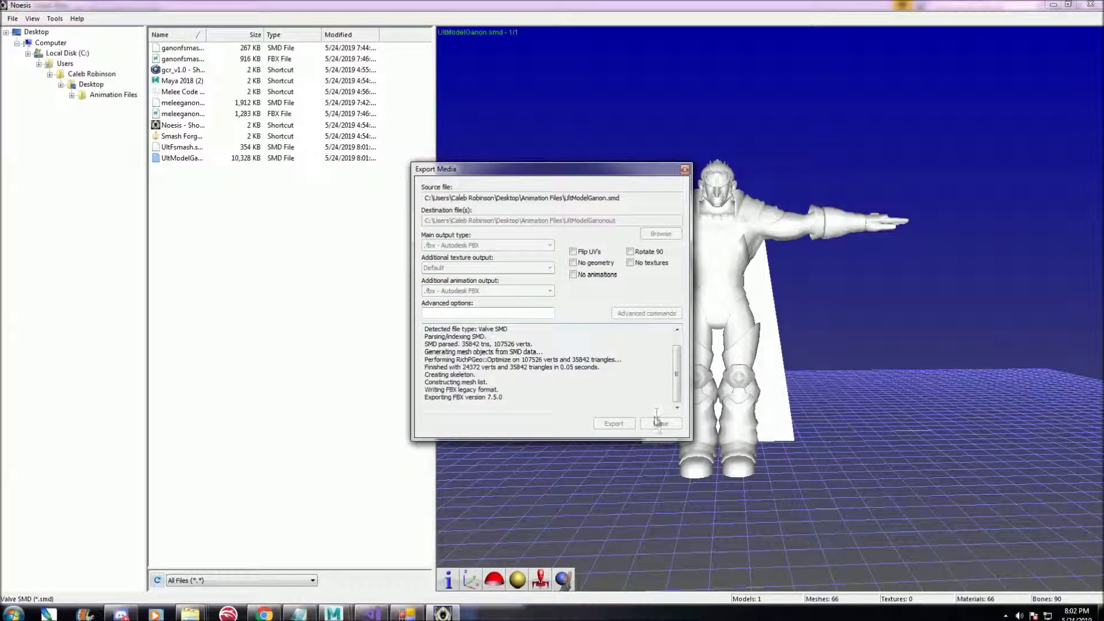
click(632, 328)
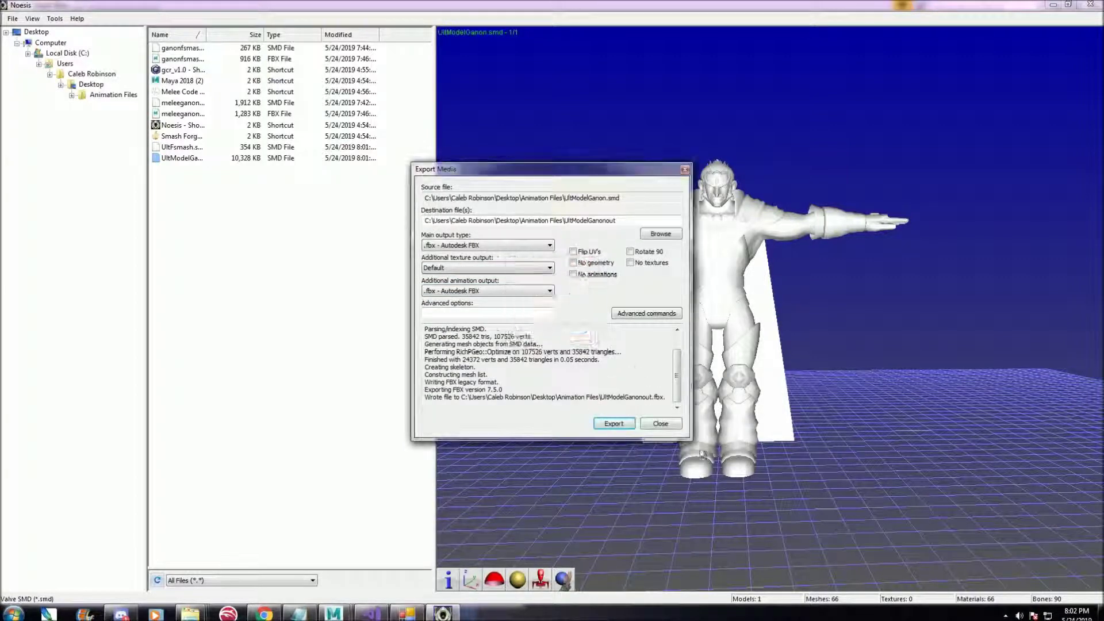
click(661, 428)
Step: Export UltFsmash.smd as UltFsmashout with Autodesk FBX for both the main and the additional animation output
click(181, 150)
right_click(183, 147)
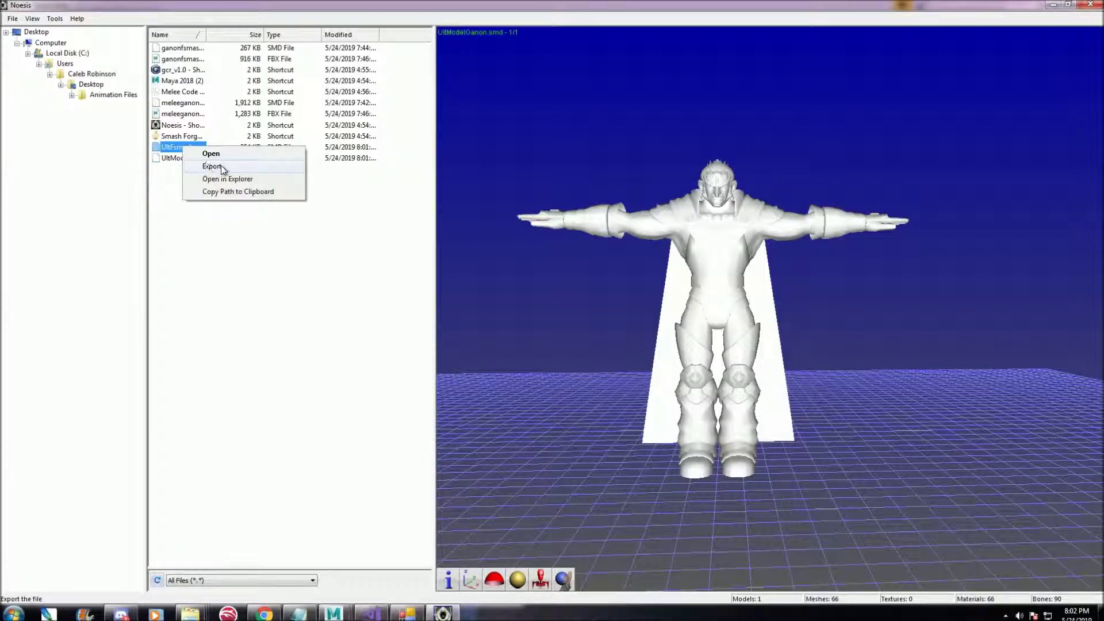
click(212, 166)
click(486, 245)
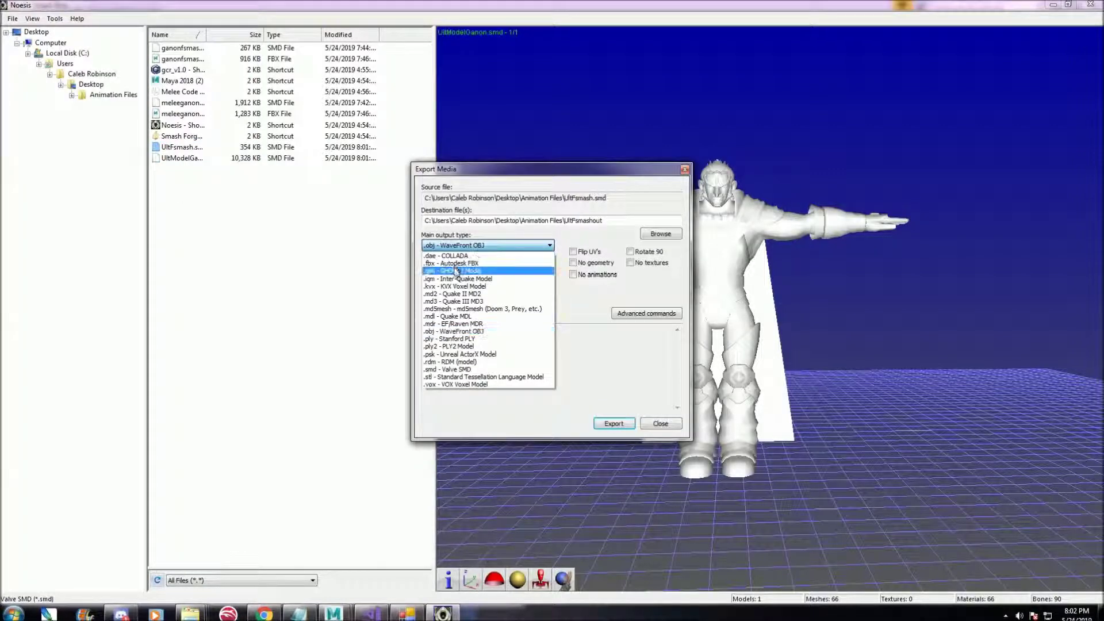
click(455, 263)
click(457, 290)
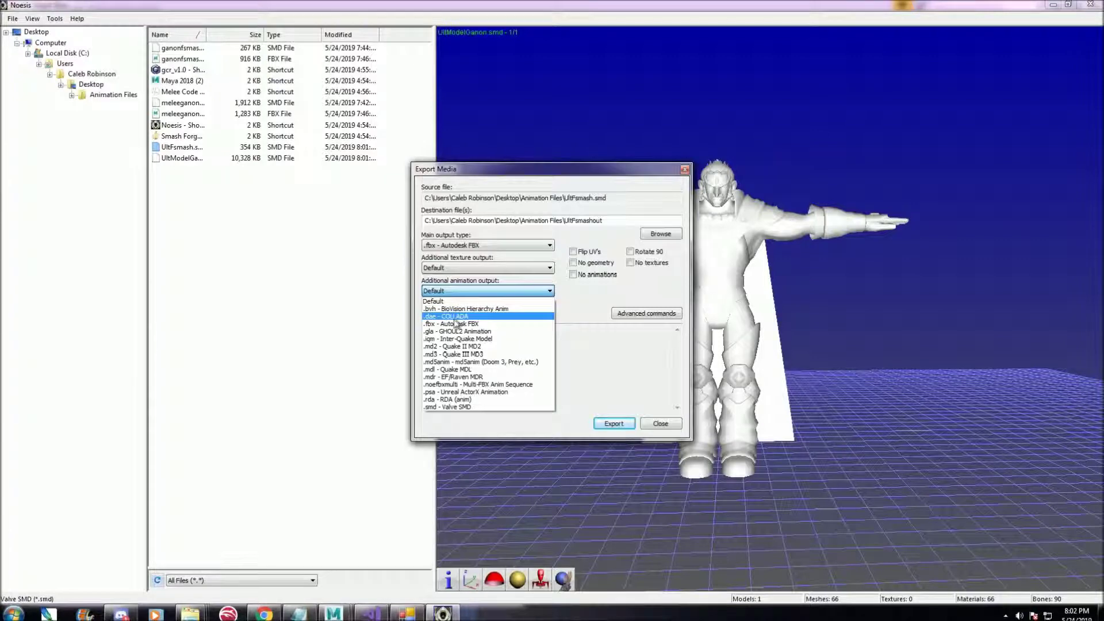
click(456, 324)
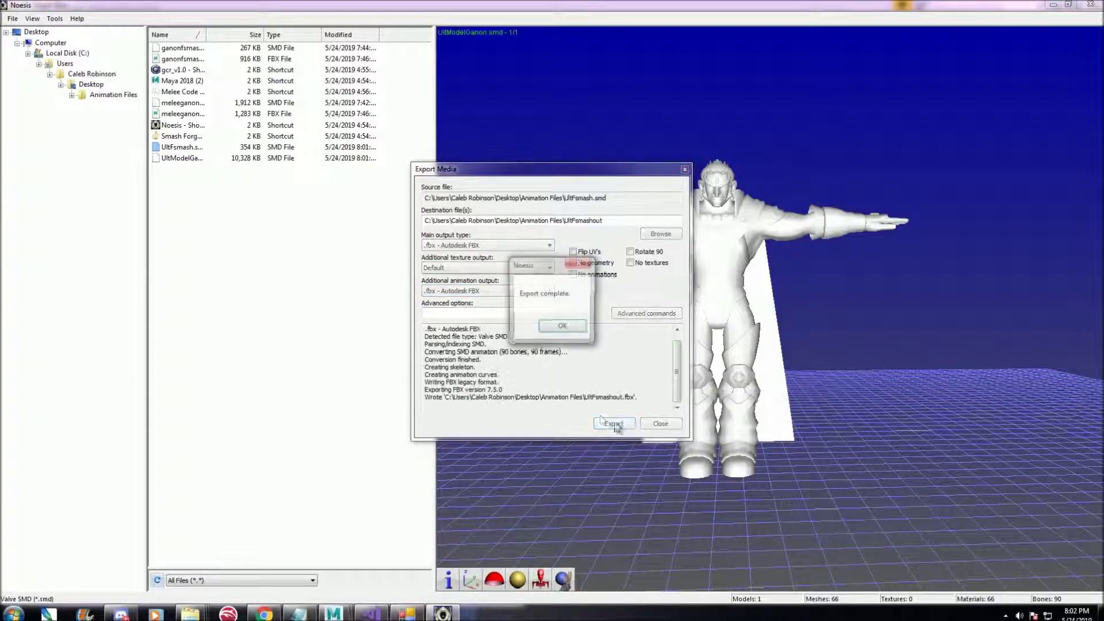
click(562, 325)
click(684, 169)
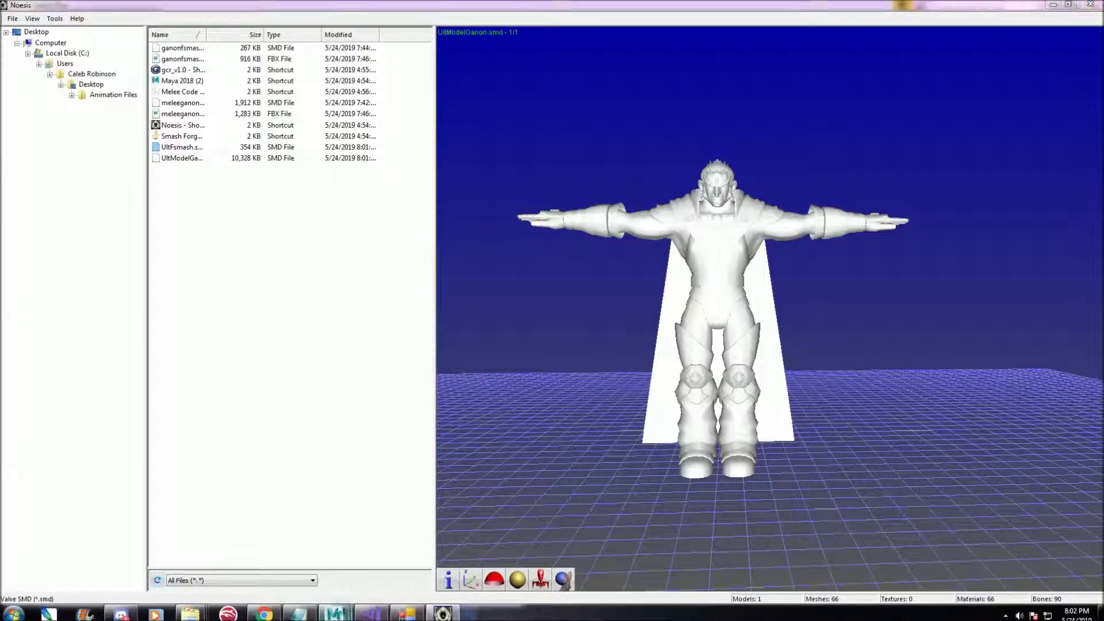
Step: Switch to Maya and load the Melee Ganon files PlGn.dat, PlGnAJ.dat and PlGnNr.dat into Smash Forge
mouse_move(333, 614)
click(379, 541)
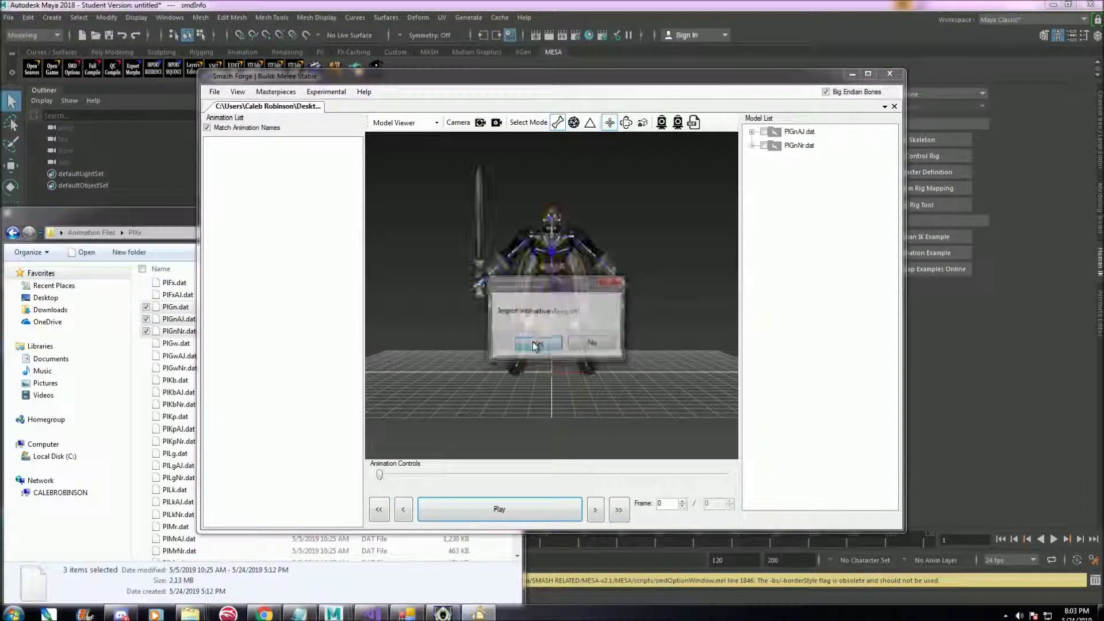
click(537, 344)
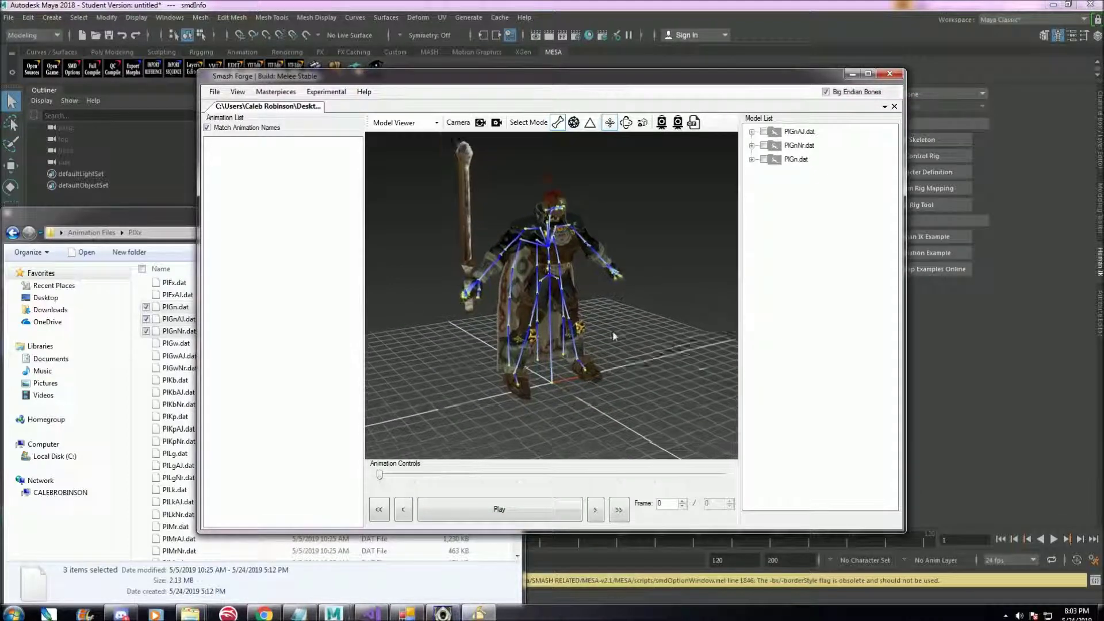
Step: Expand PlGn.dat and PlGnNr.dat, inspect the Melee Ganon model and open the export option for PlyGanon5K_Share_joint
click(751, 160)
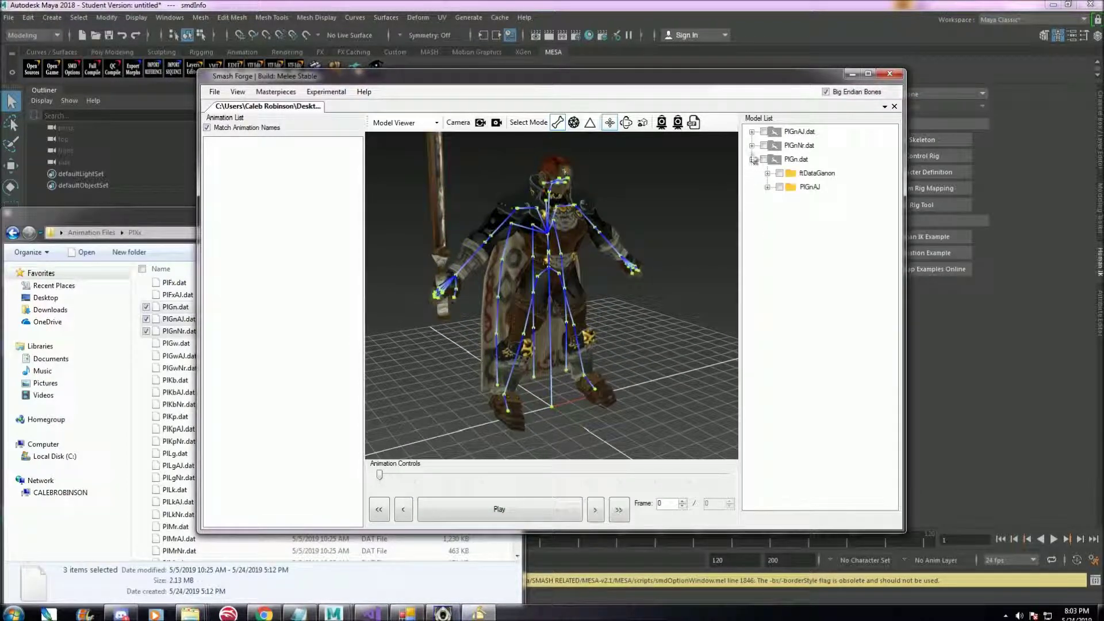
click(751, 145)
click(830, 160)
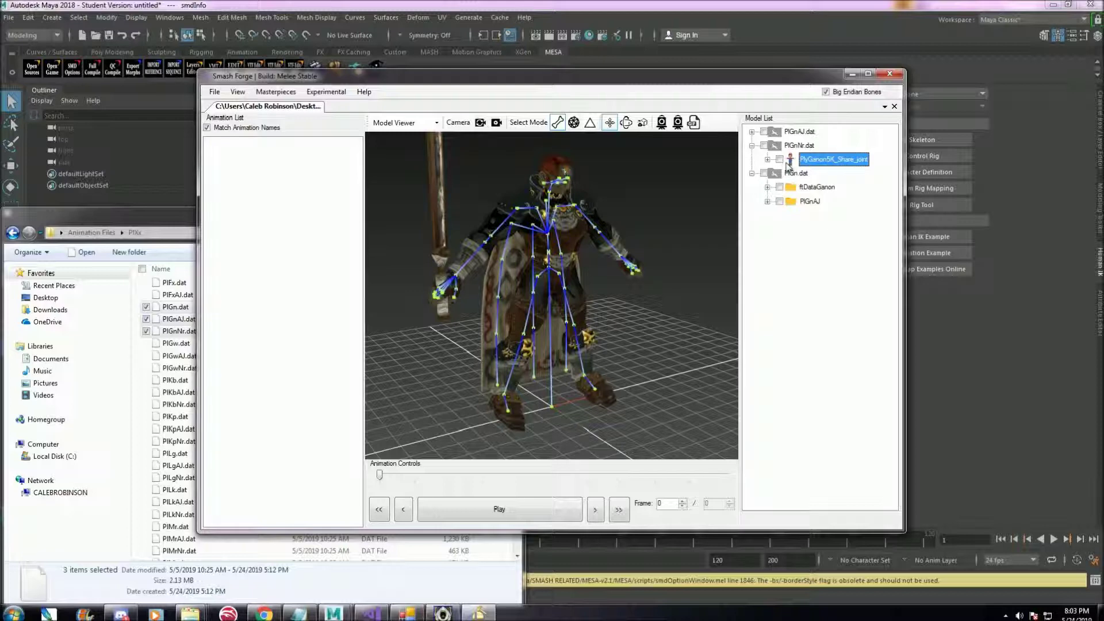
drag(614, 208, 584, 206)
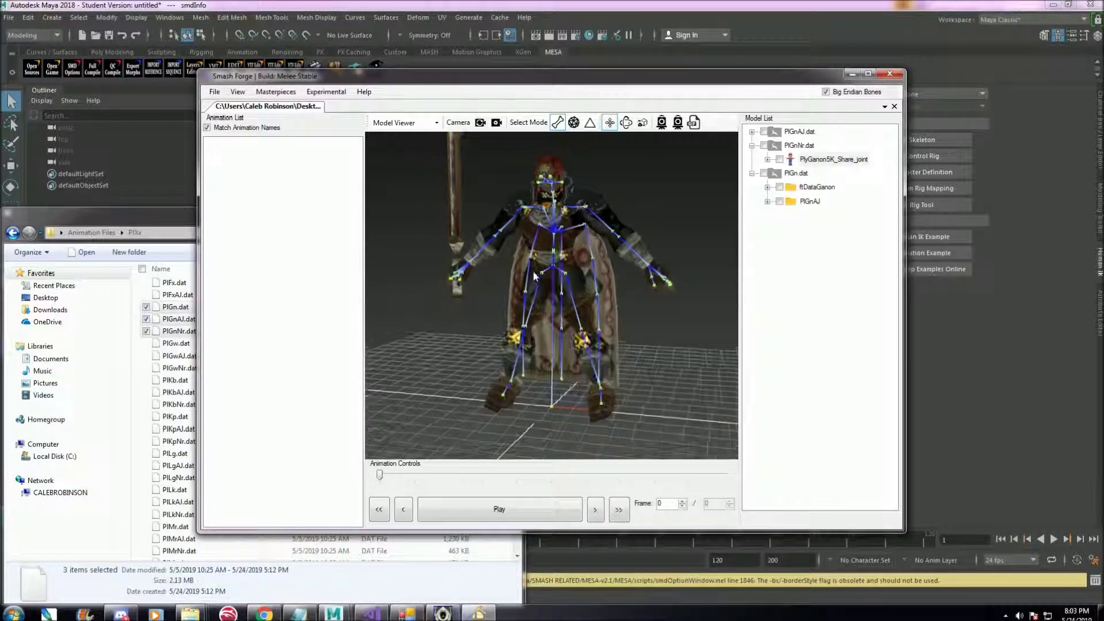
drag(538, 276, 575, 271)
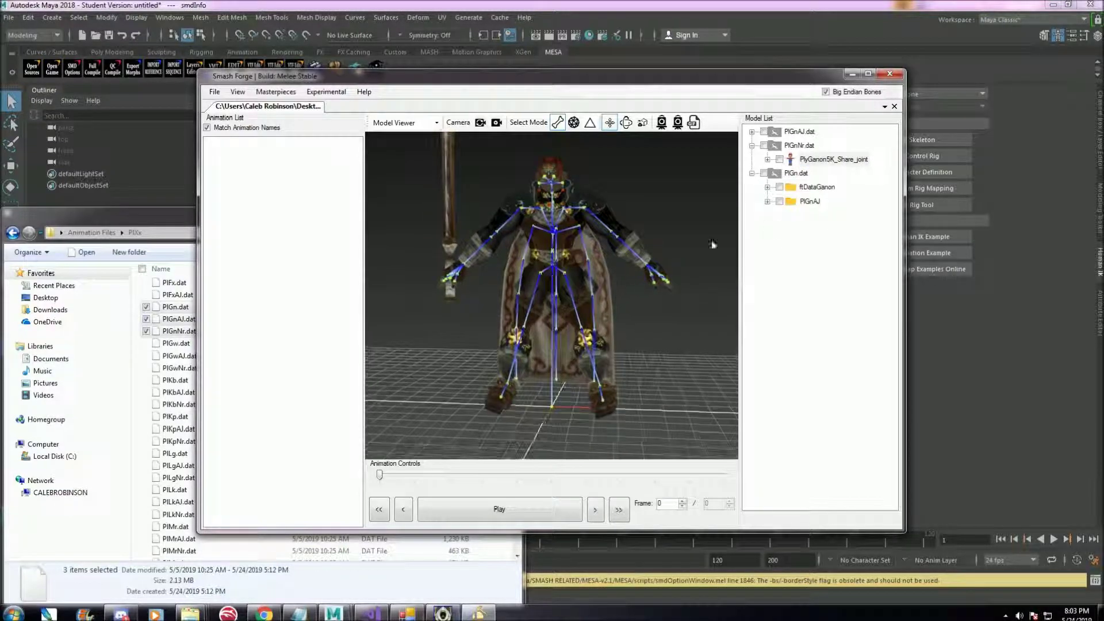
right_click(825, 159)
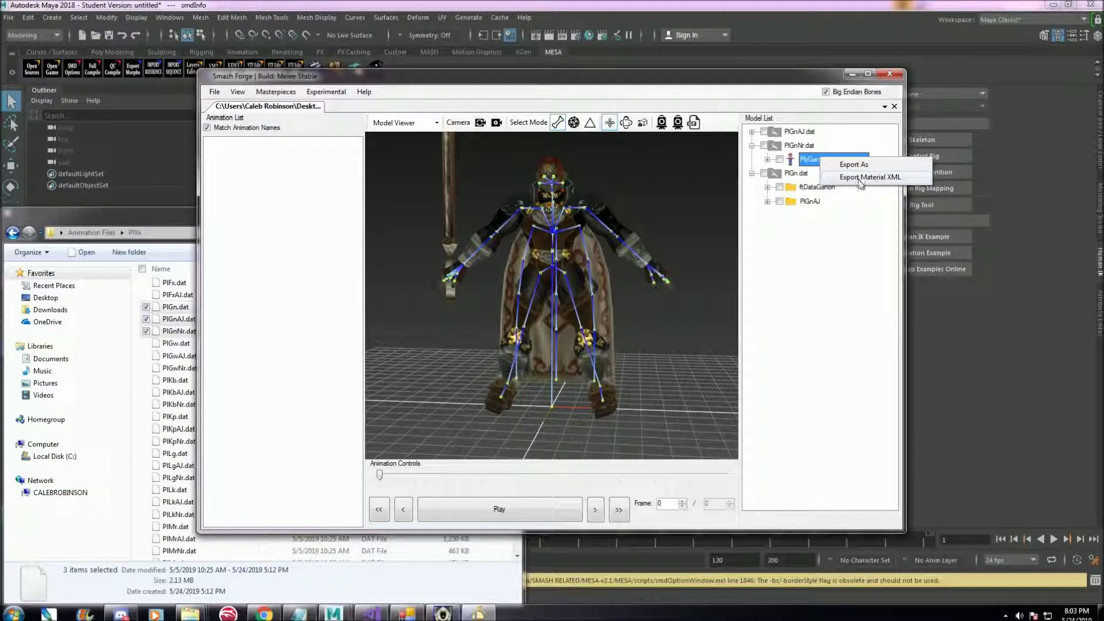
click(857, 164)
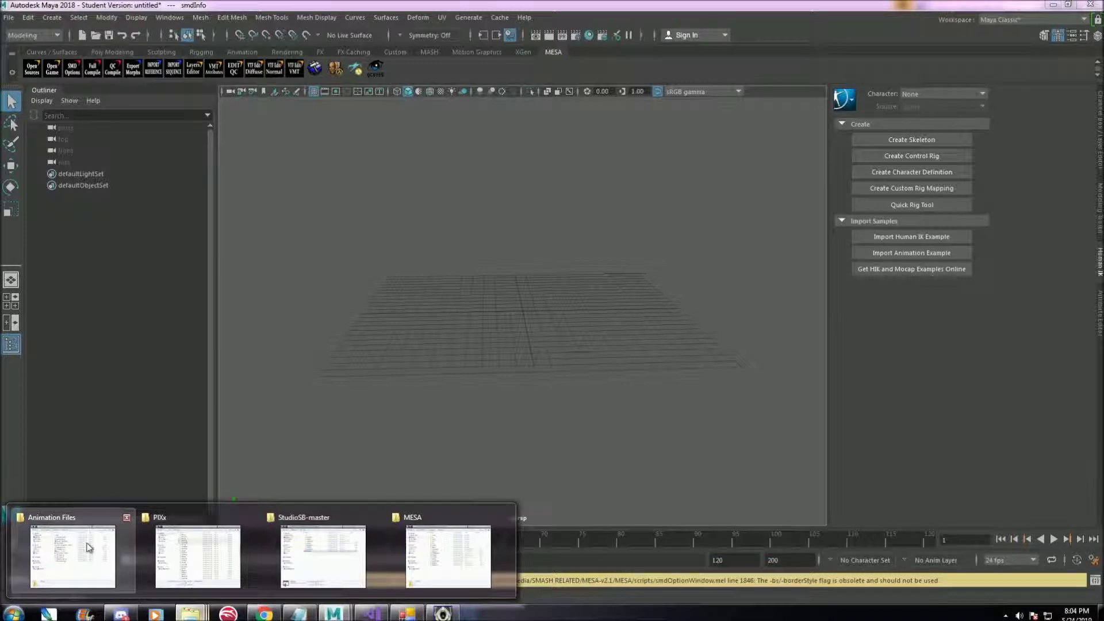
Step: Check the exported files in the Animation Files folder and import meleeganonout.fbx into the Maya scene
click(73, 554)
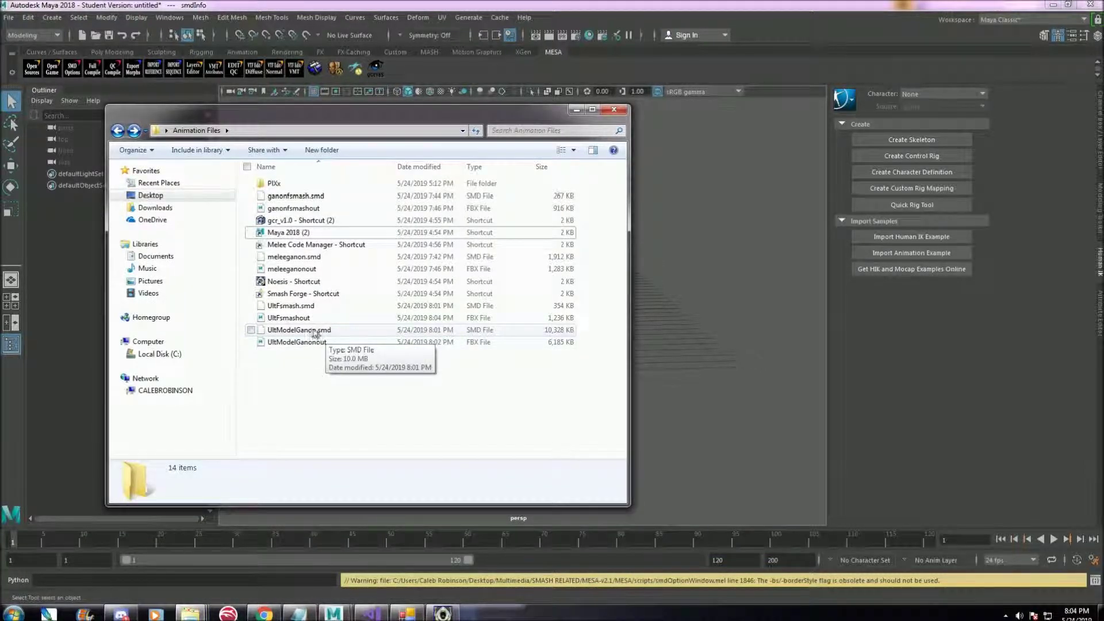
click(312, 4)
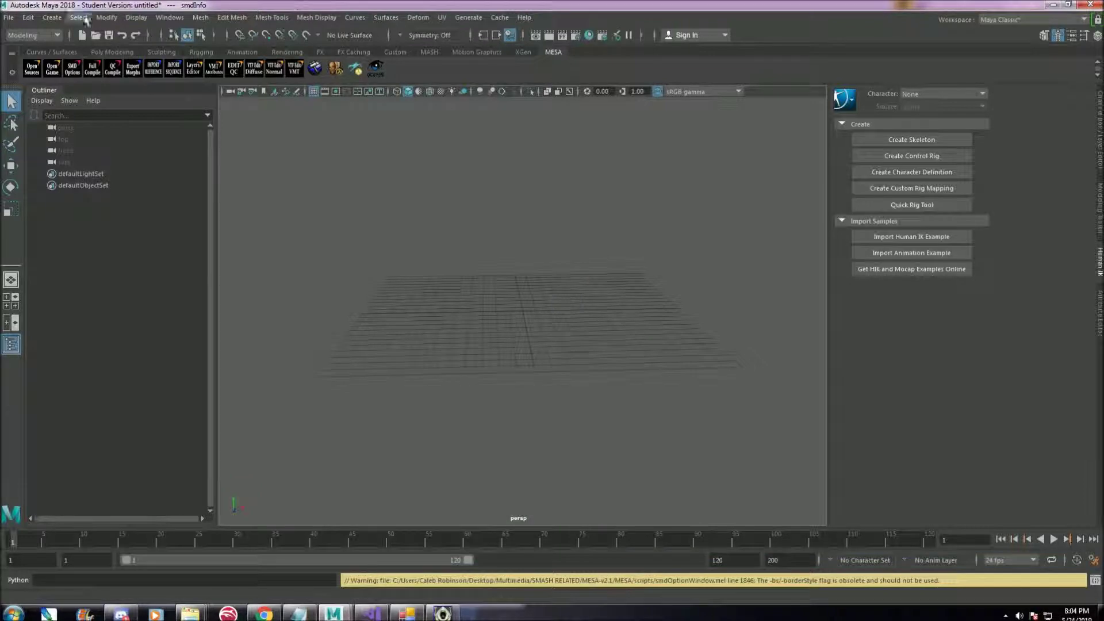
click(10, 18)
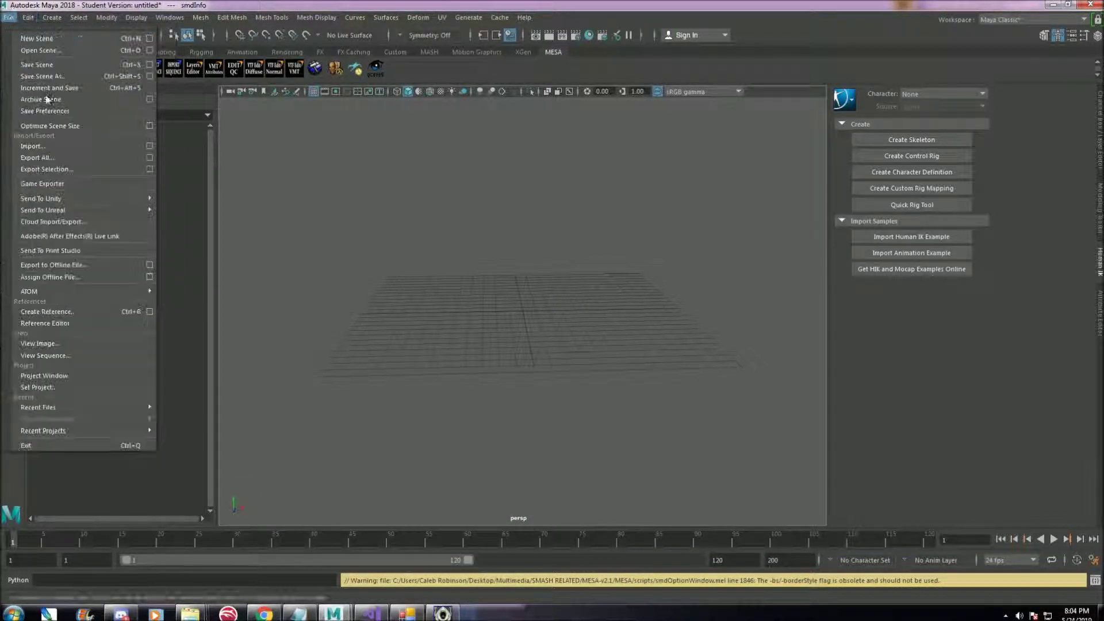
click(46, 146)
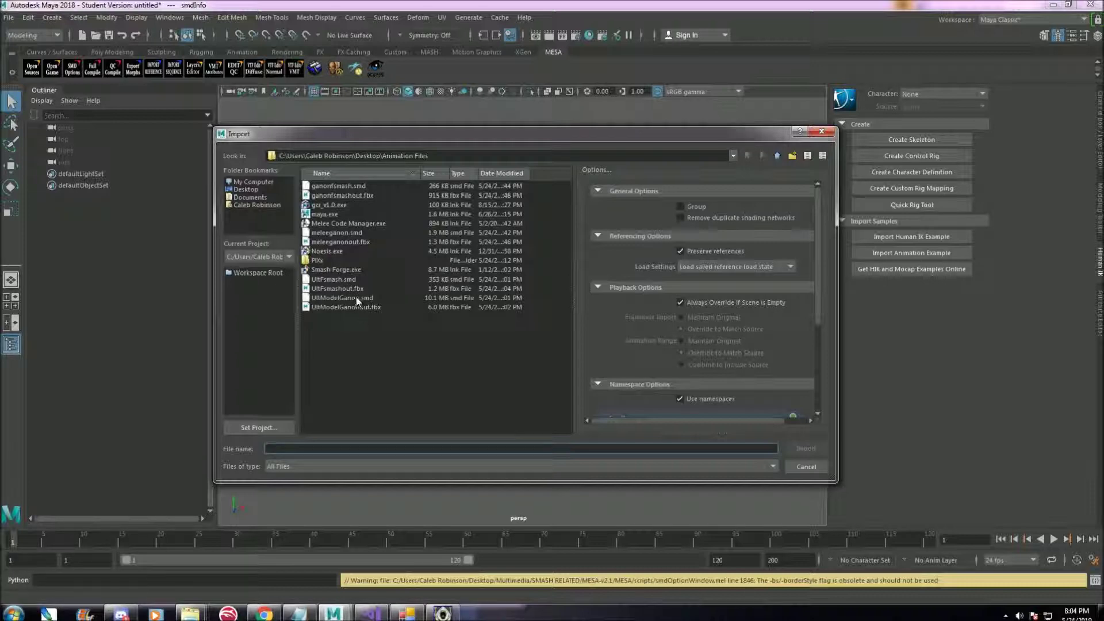
click(339, 241)
click(806, 449)
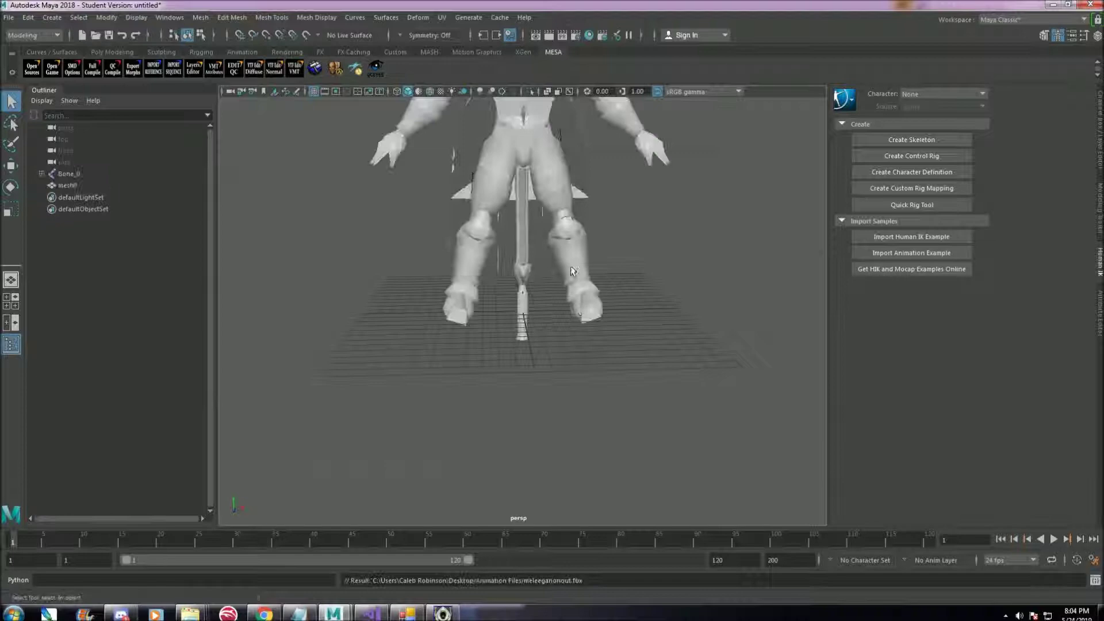
scroll(549, 389, down, 3)
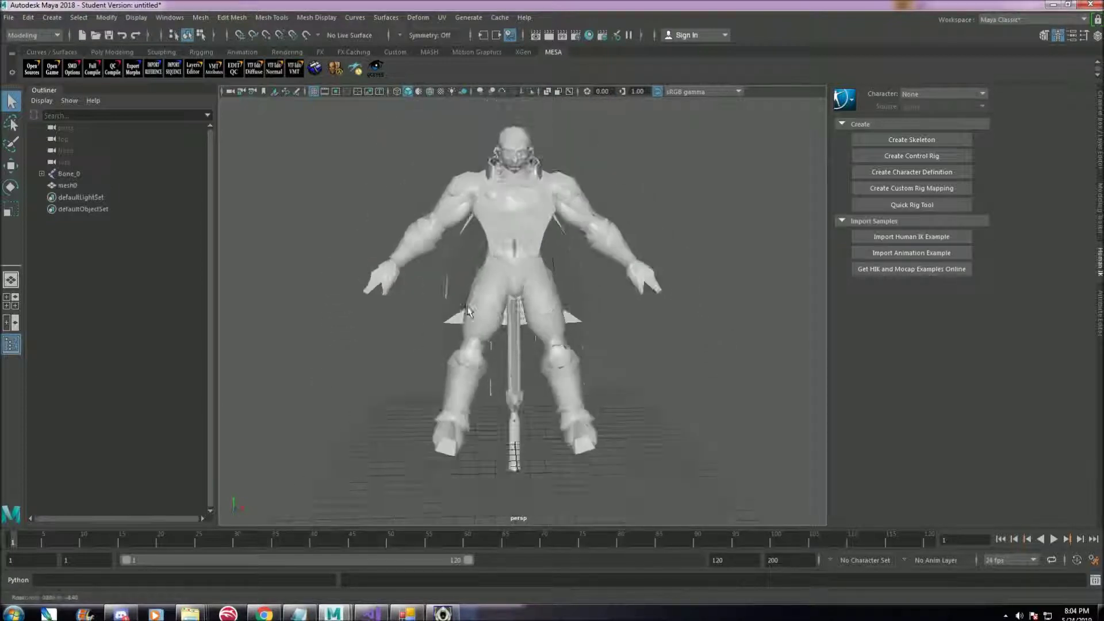
Step: Import UltModelGanonout.fbx from the Animation Files folder into the same scene
click(8, 18)
click(41, 146)
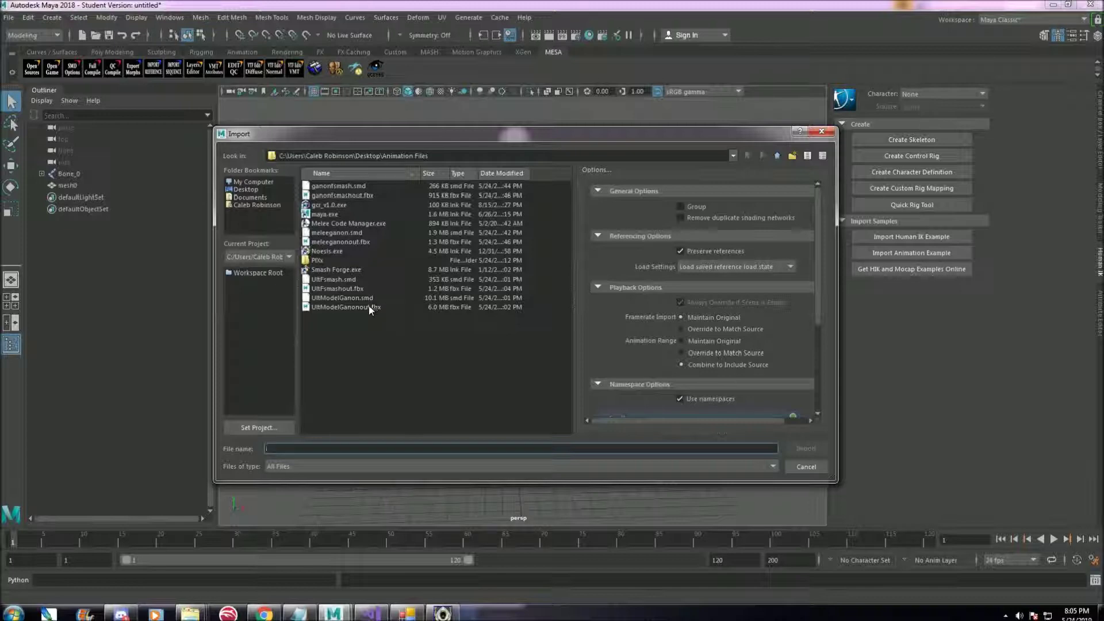
click(367, 307)
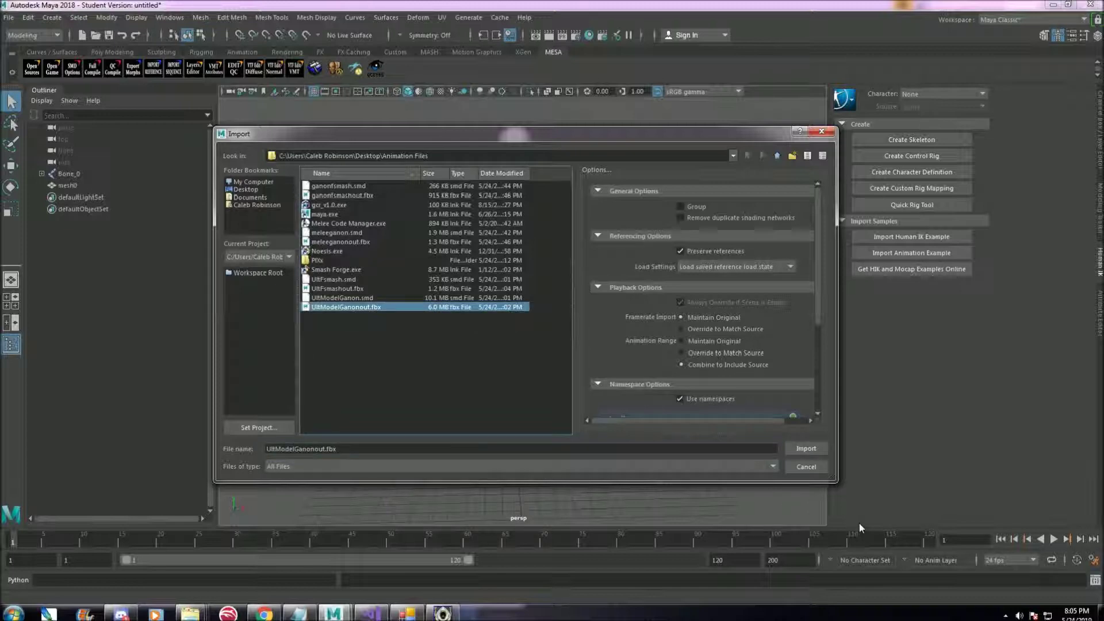
click(816, 451)
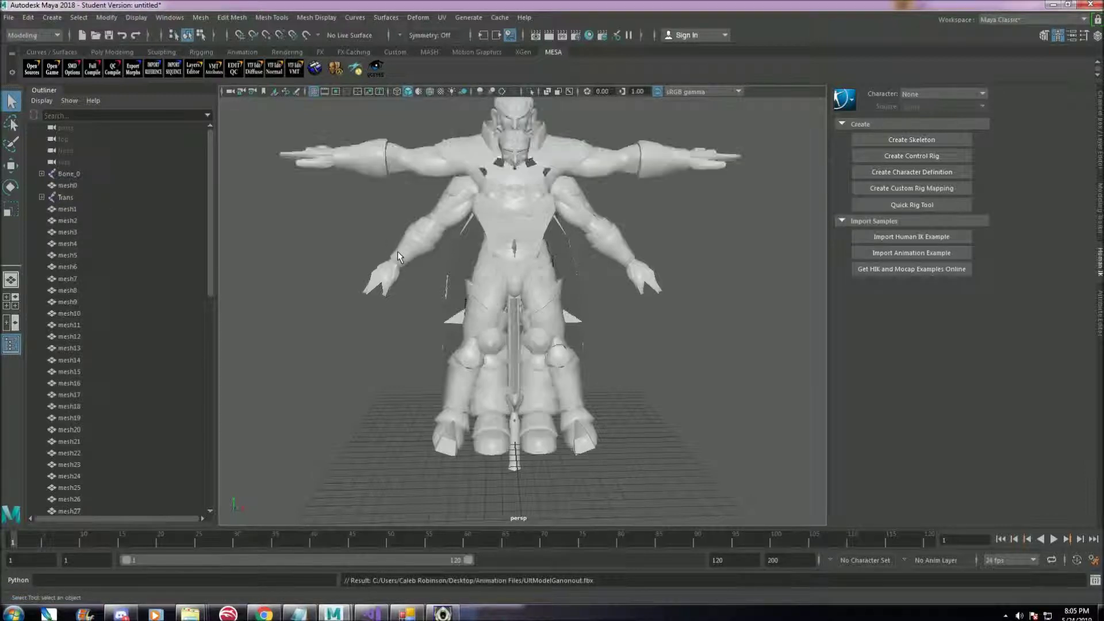
Step: Move the Ultimate Ganon skeleton (Trans) sideways along the X axis so it stands beside the Melee model, and clear the selection
click(64, 185)
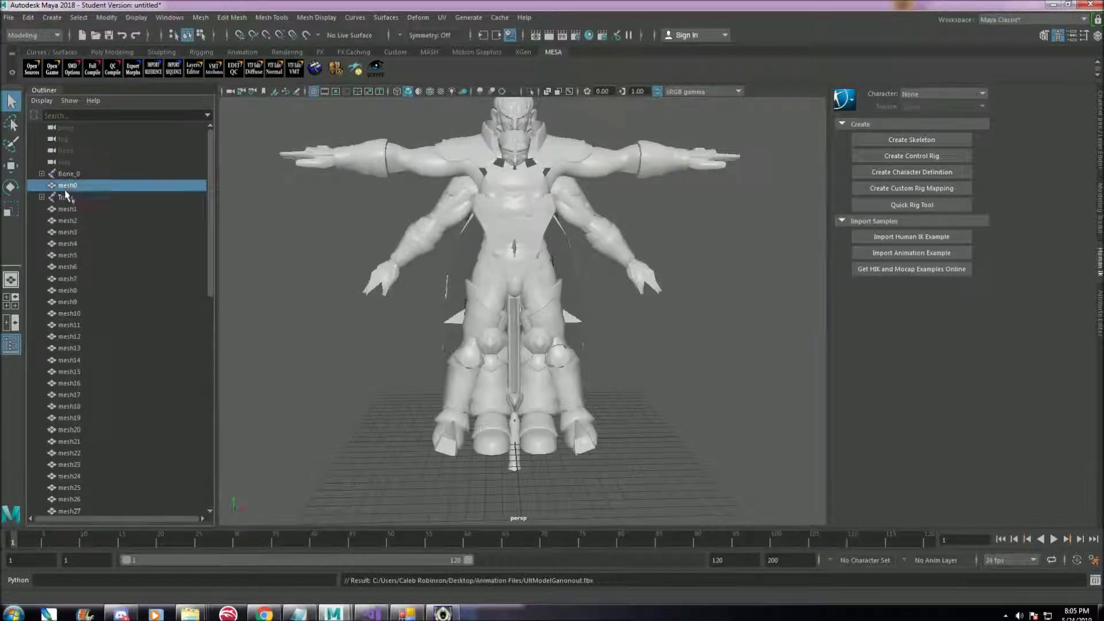
click(64, 197)
key(w)
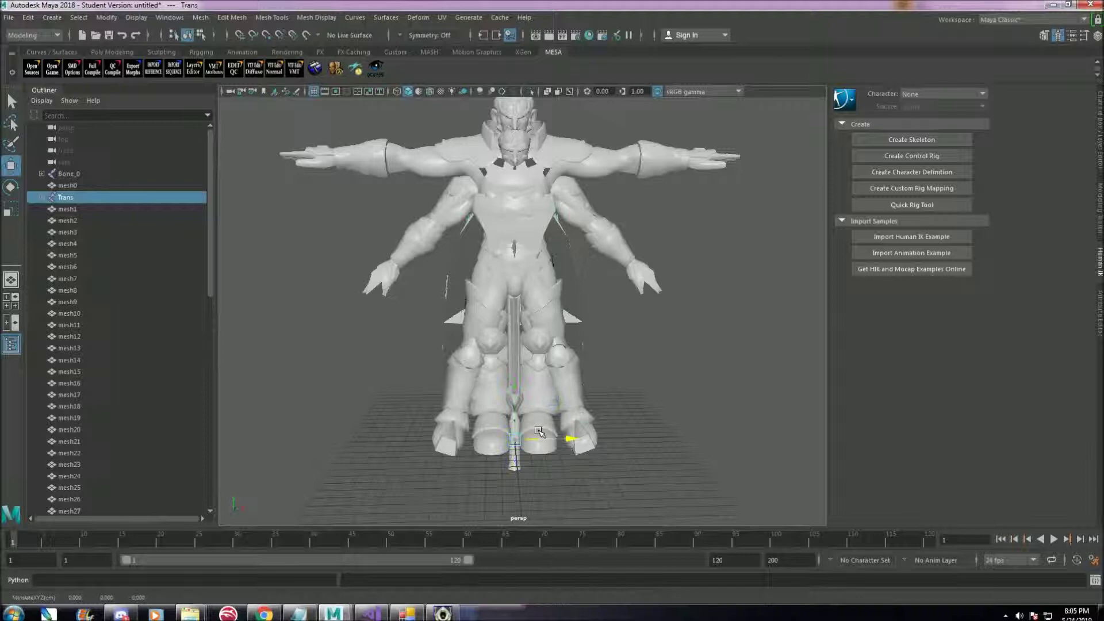
drag(574, 434, 517, 419)
alt+middle_drag(655, 383, 589, 392)
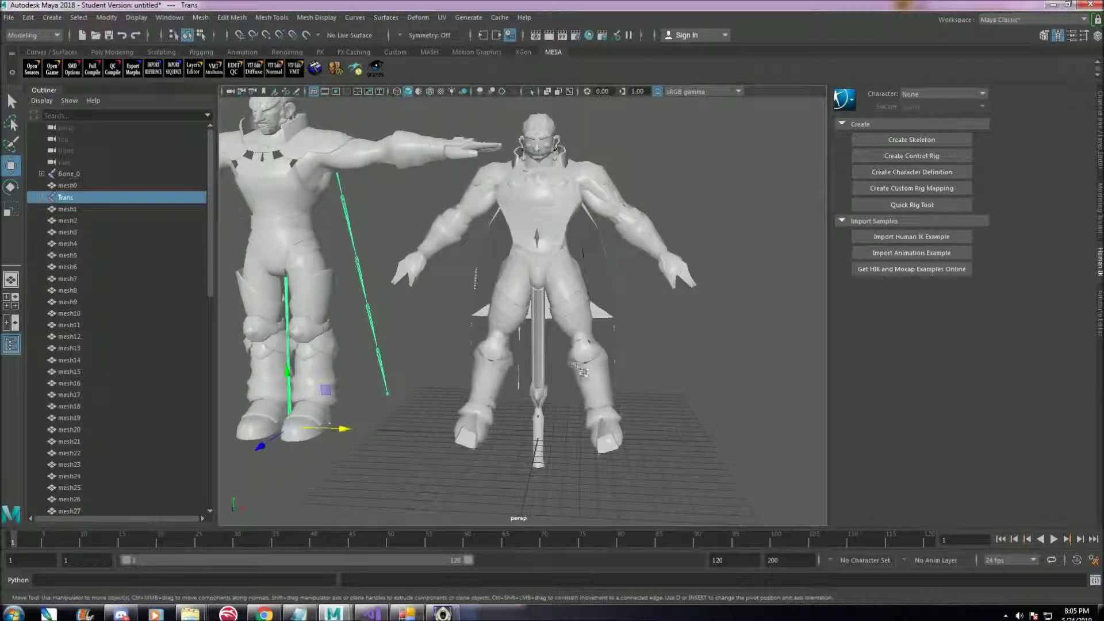
click(680, 347)
alt+drag(470, 309, 478, 305)
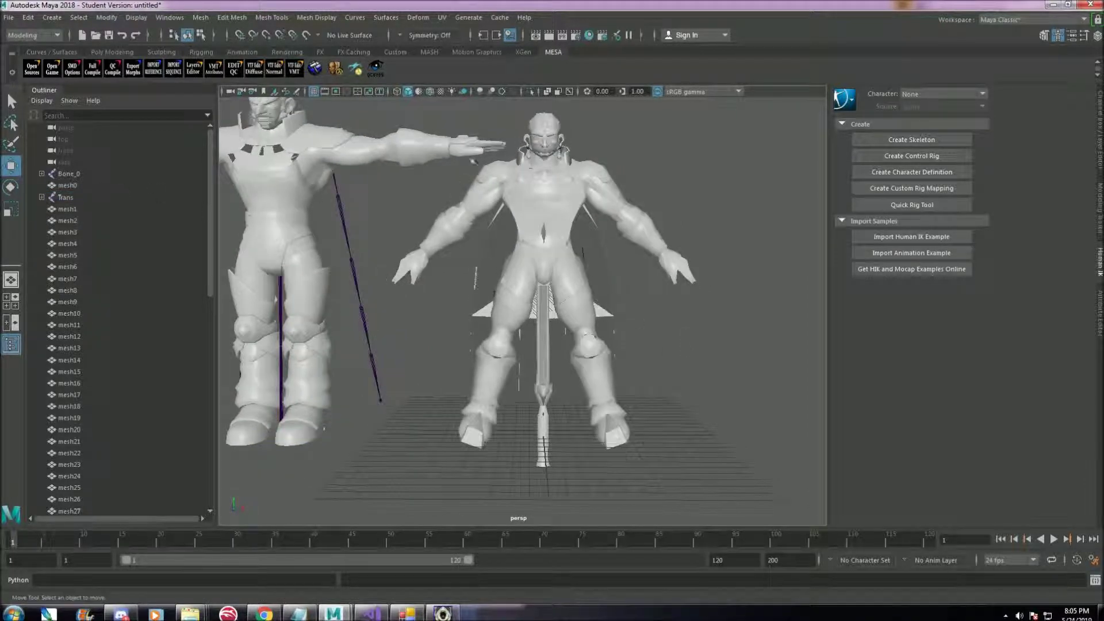
Step: Turn on X-ray joints and rotate the Melee model's right upper-arm joint (Bone_66) until the arm is horizontal
click(569, 91)
click(479, 198)
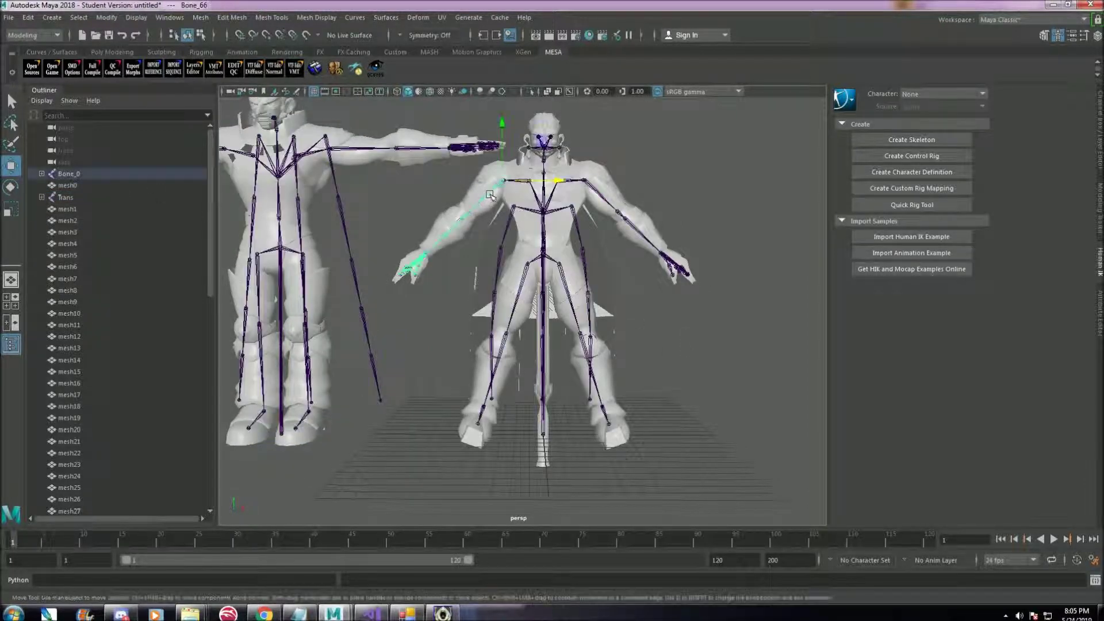
key(e)
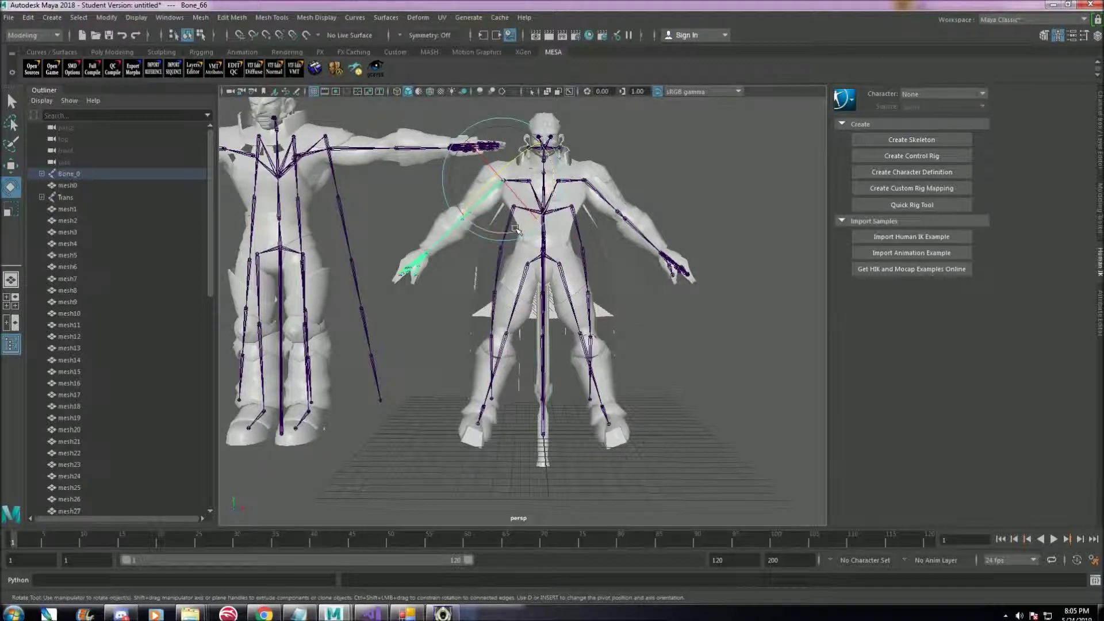
drag(493, 211, 480, 224)
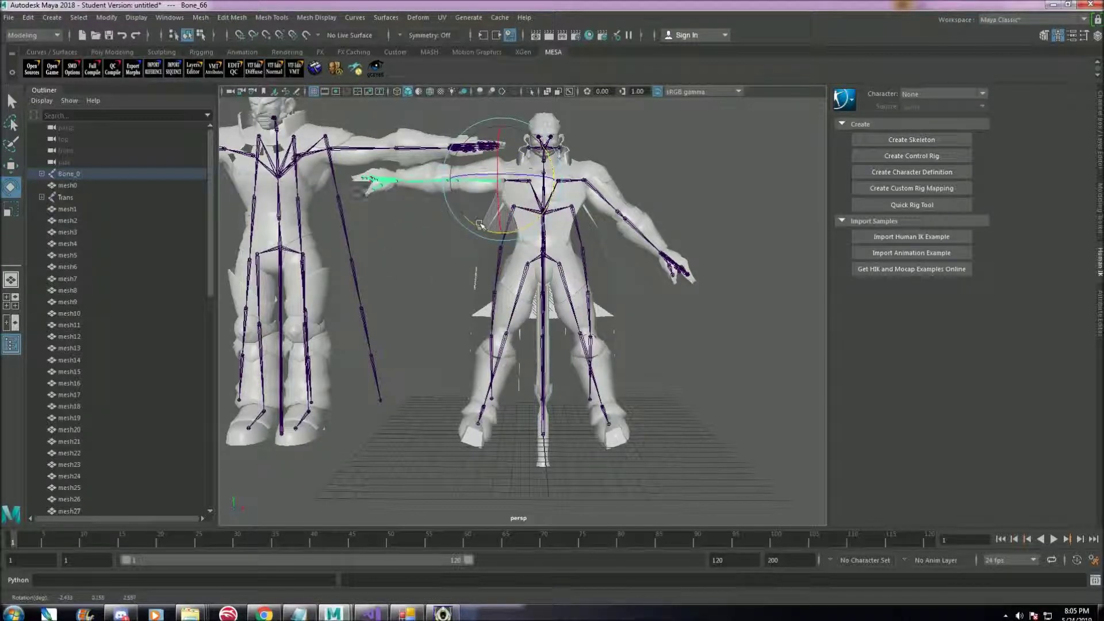
click(677, 192)
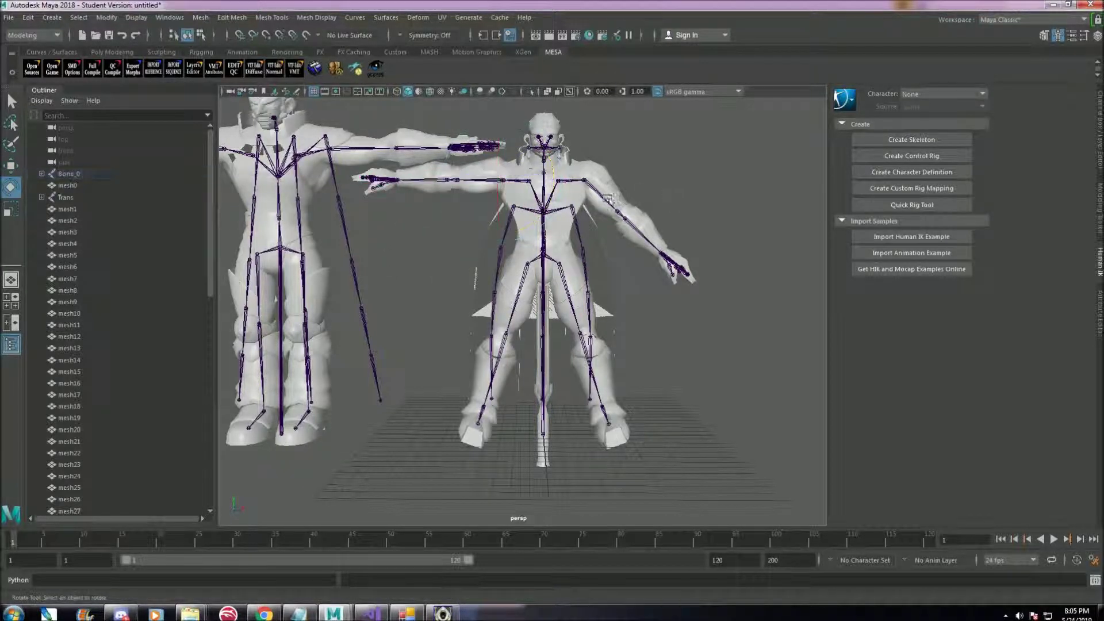
Step: Rotate the Melee model's left upper-arm joint until that arm is horizontal for the T-pose
click(584, 181)
drag(594, 230, 630, 219)
click(654, 290)
mouse_move(656, 295)
alt+middle_down()
mouse_move(638, 290)
mouse_move(648, 290)
alt+middle_up()
Step: Rotate the Melee model's right thigh joint (Bone_12) inward until the leg points straight down
click(516, 269)
mouse_move(532, 305)
mouse_down()
mouse_move(547, 299)
mouse_move(539, 309)
mouse_up()
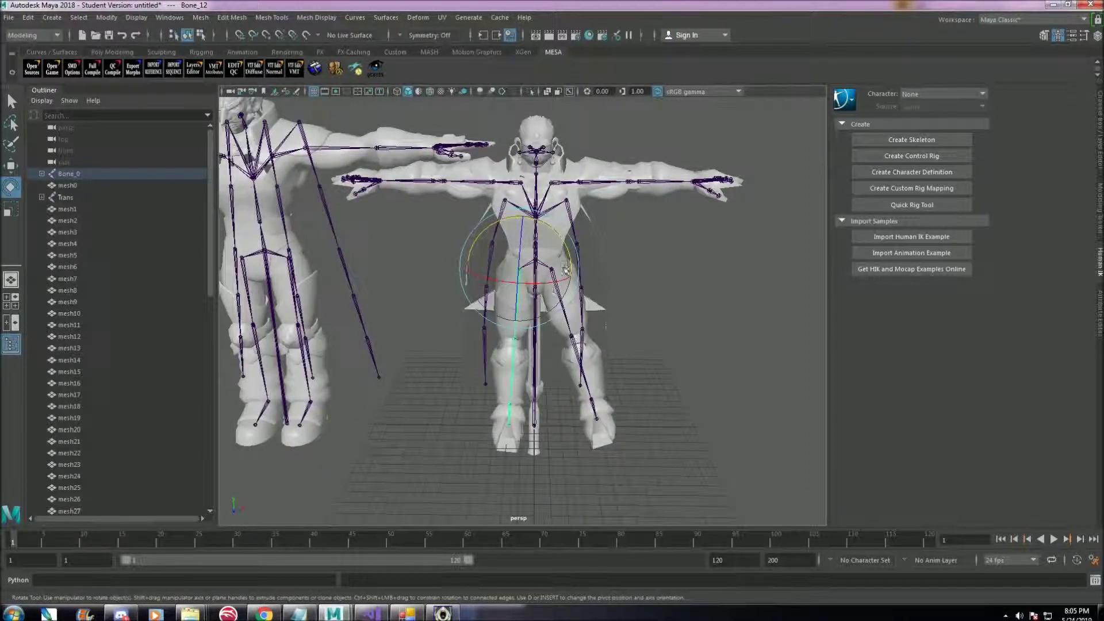
drag(566, 262, 566, 259)
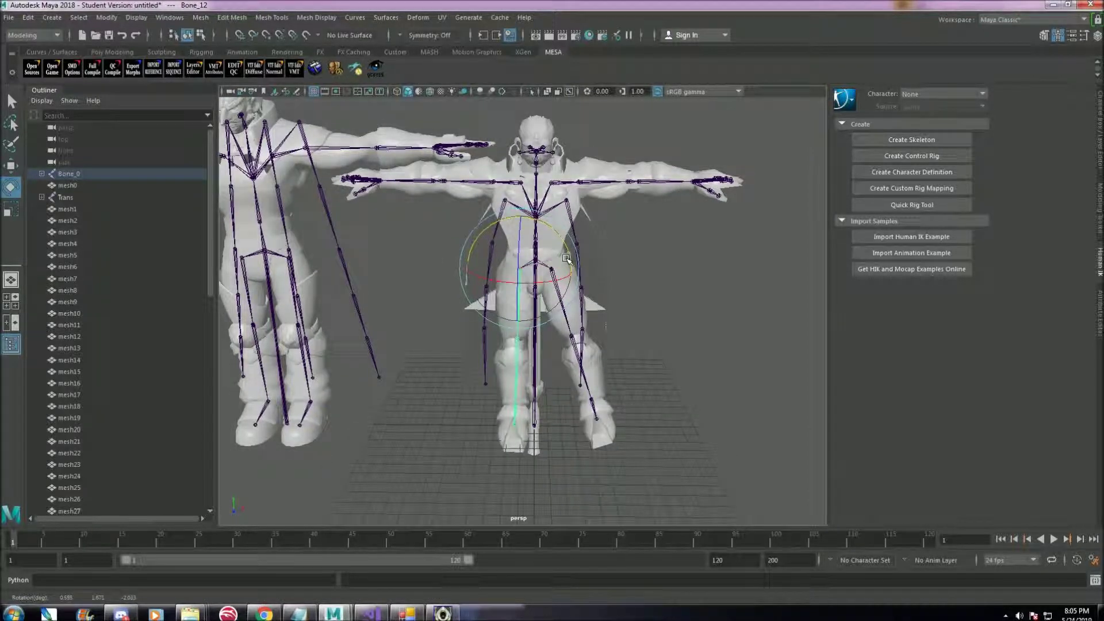
Step: Rotate the Melee model's left thigh joint (Bone_6) inward until the leg is straight, fine-tune it with an enlarged manipulator, and clear the selection
click(575, 262)
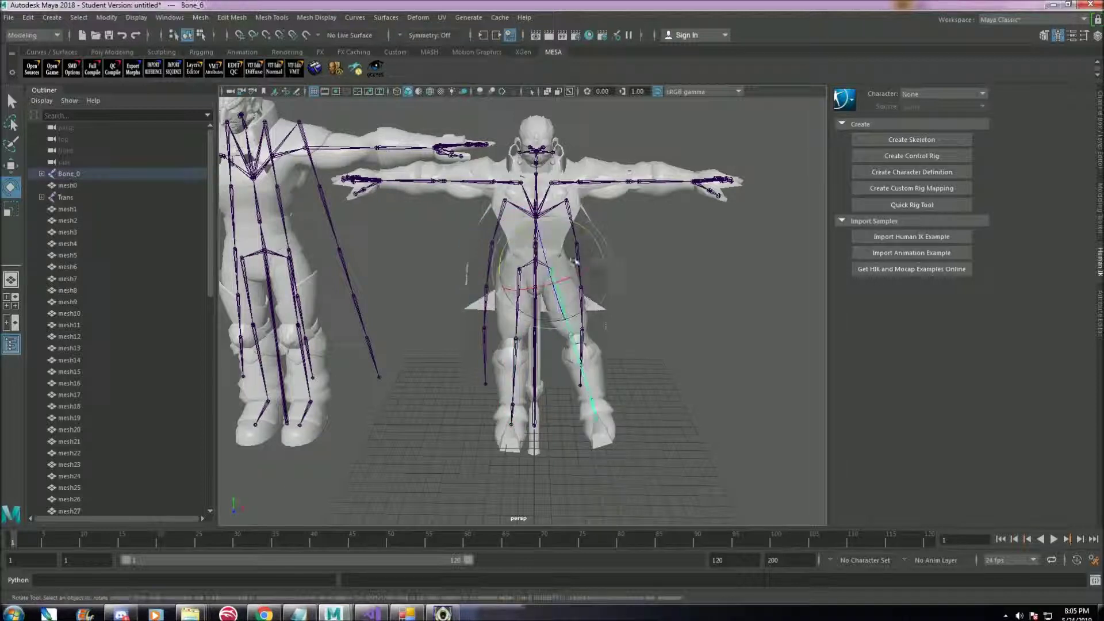
drag(575, 262, 606, 261)
key(plus)
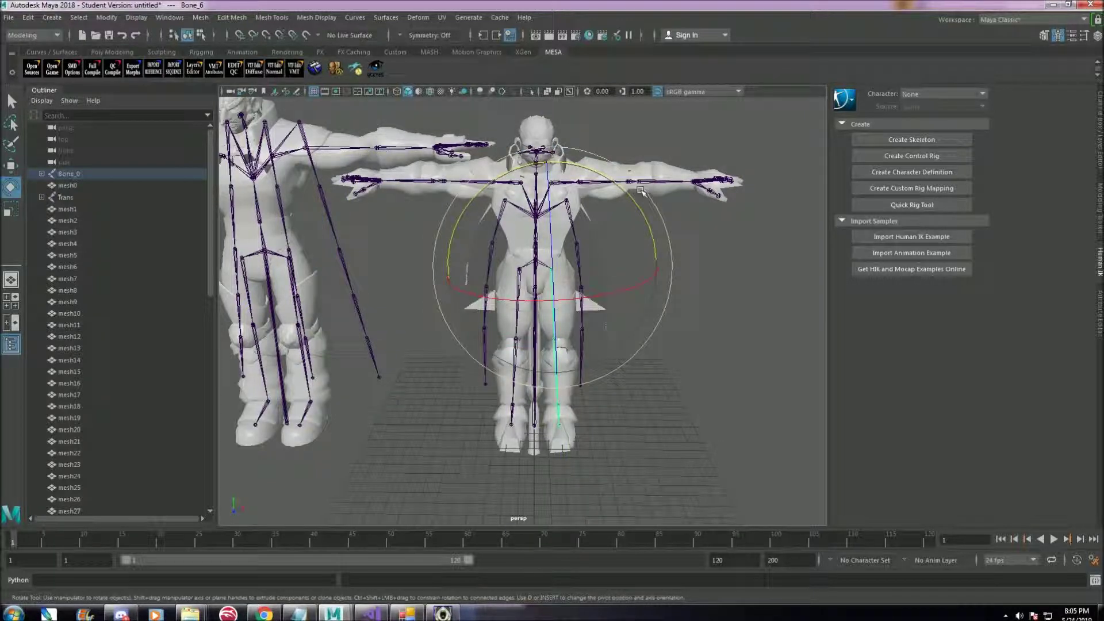
drag(641, 191, 644, 216)
key(ctrl+z)
key(plus)
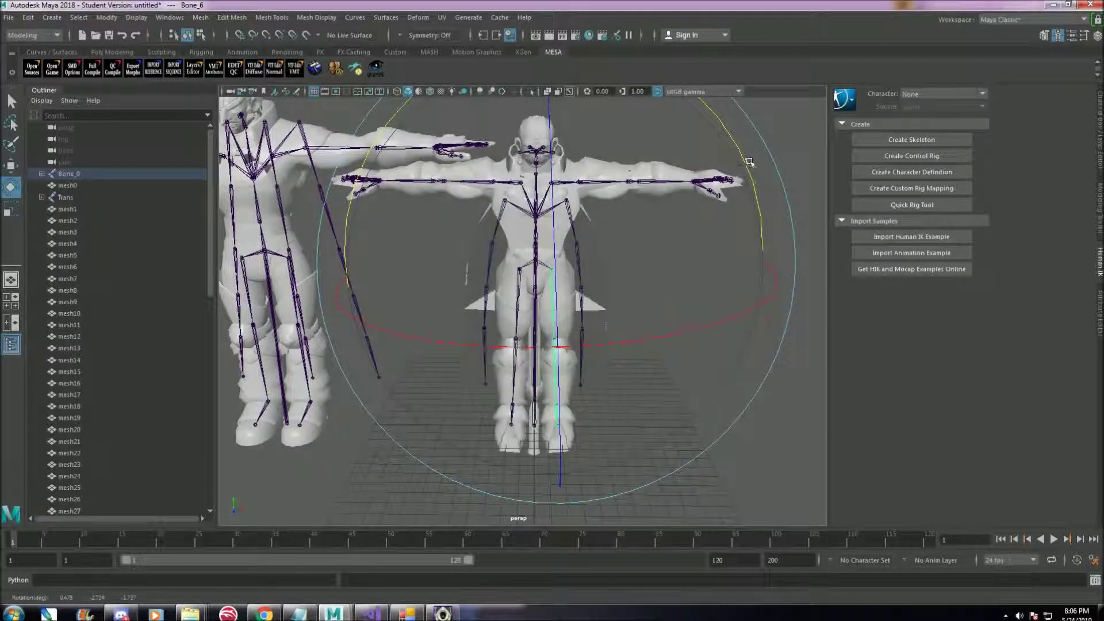
drag(747, 162, 747, 161)
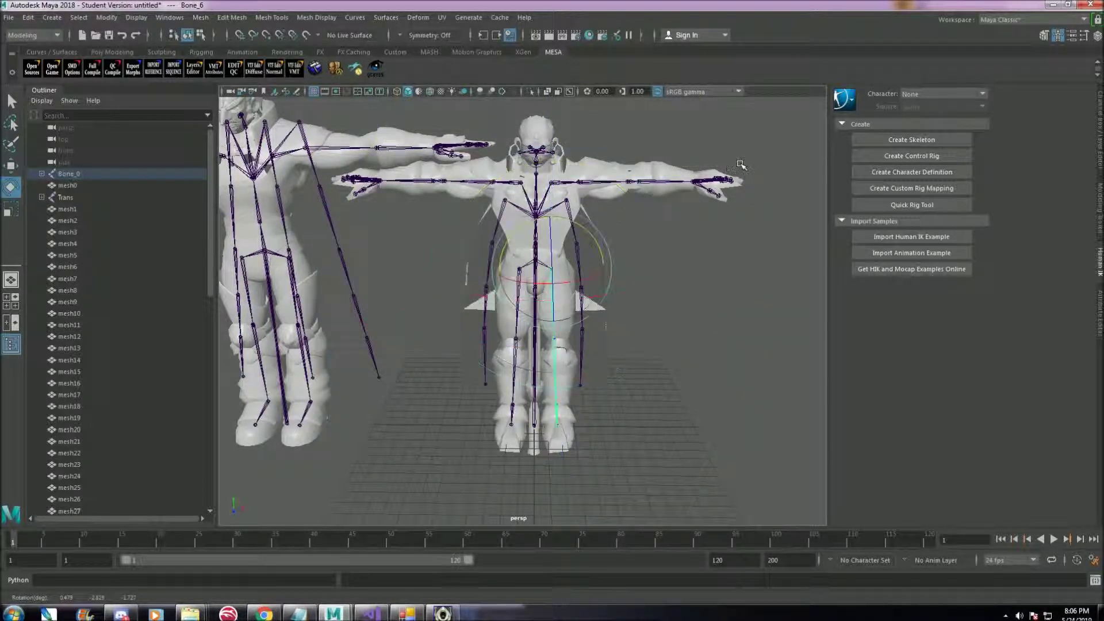
key(plus)
key(minus)
click(634, 279)
Step: Create a new HumanIK character definition for the T-posed Melee Ganon
alt+drag(709, 291, 695, 282)
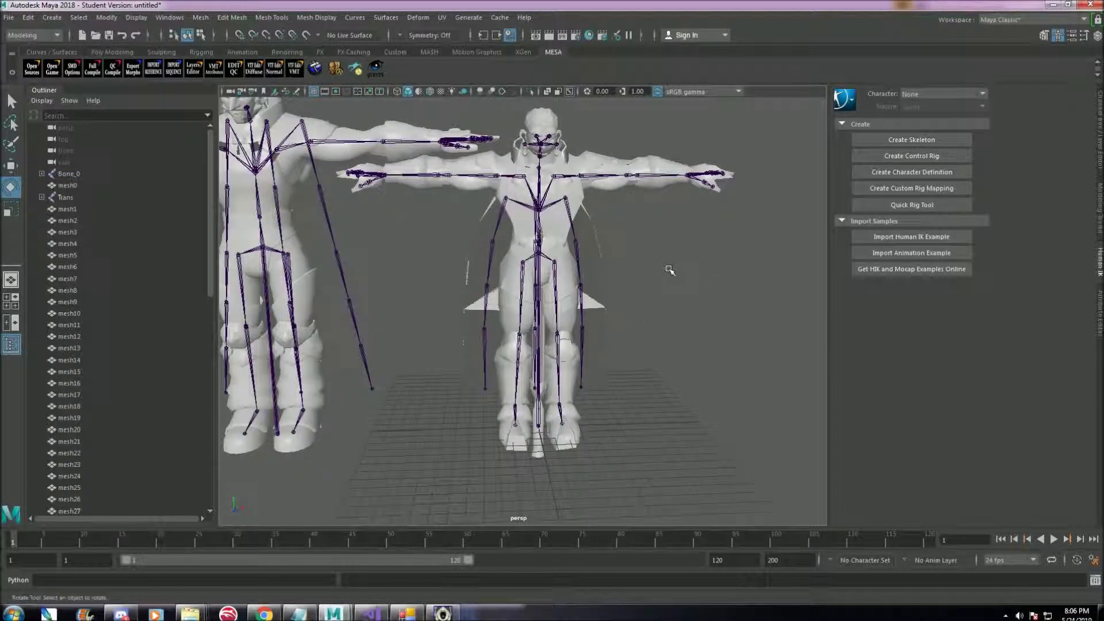
scroll(566, 307, down, 3)
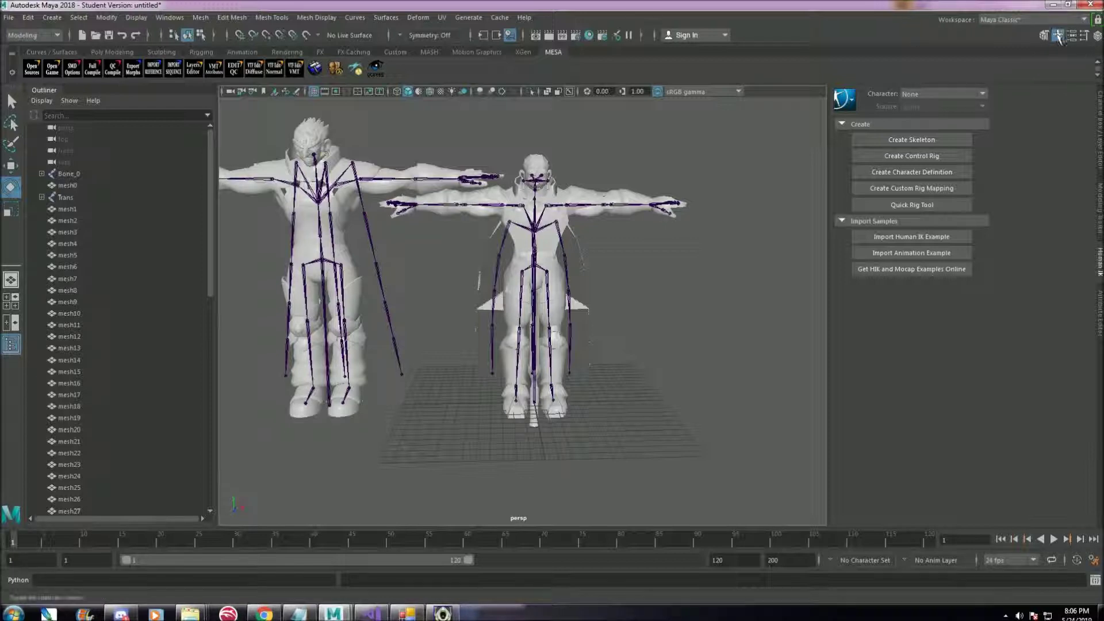
click(1058, 35)
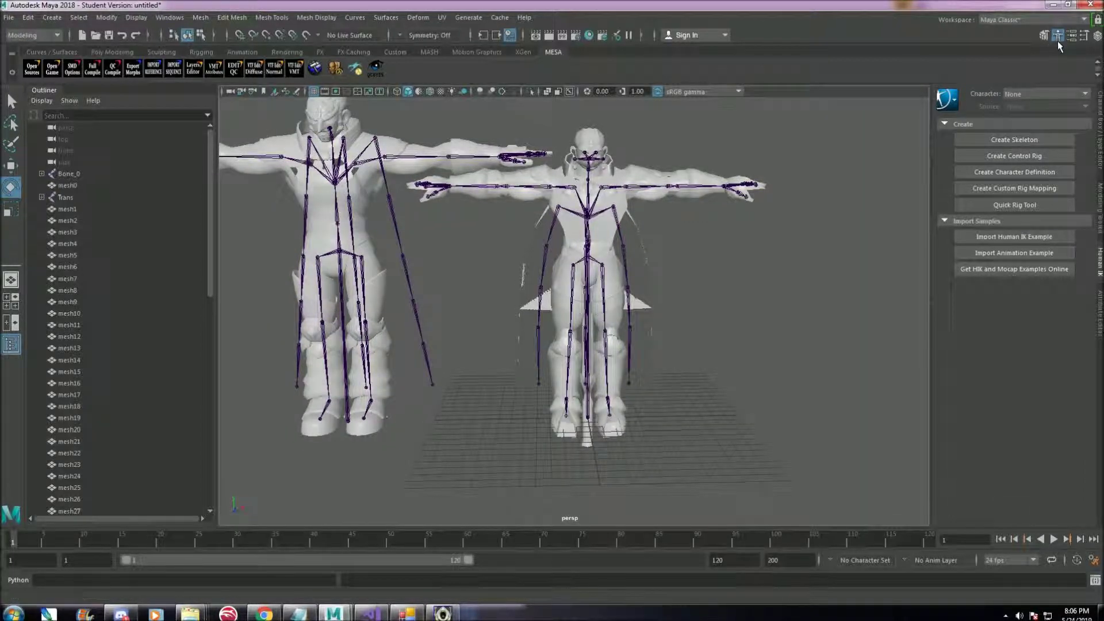
click(1003, 174)
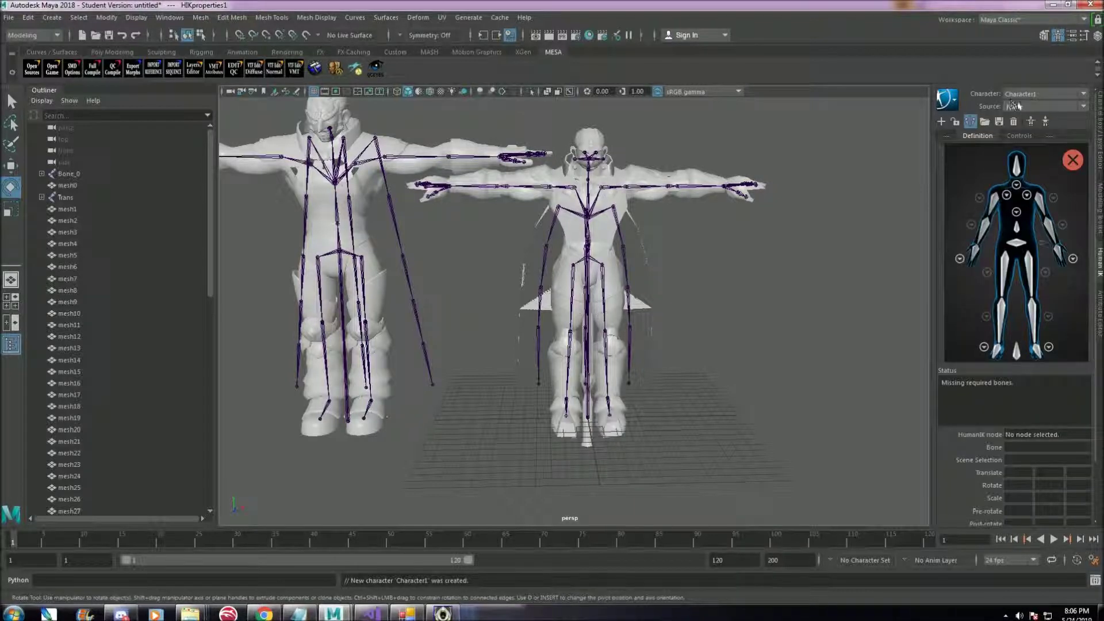
Step: Assign the Melee model's head joint (Bone_54) to the Head slot of the Character1 definition
scroll(684, 252, up, 3)
alt+drag(676, 213, 699, 202)
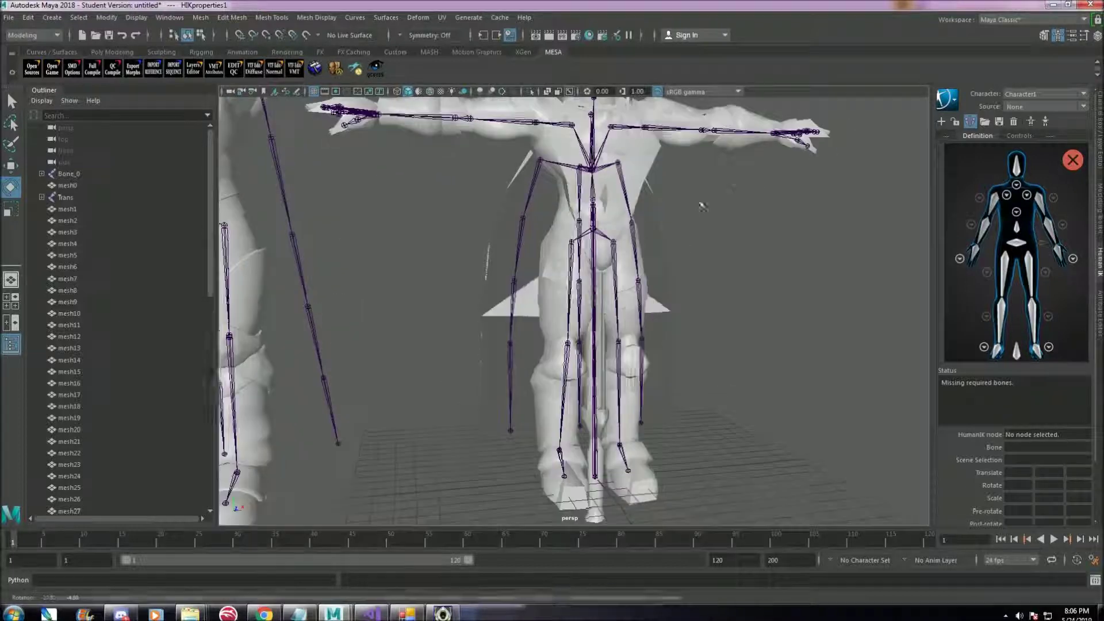
alt+middle_drag(705, 200, 665, 355)
alt+drag(665, 355, 690, 322)
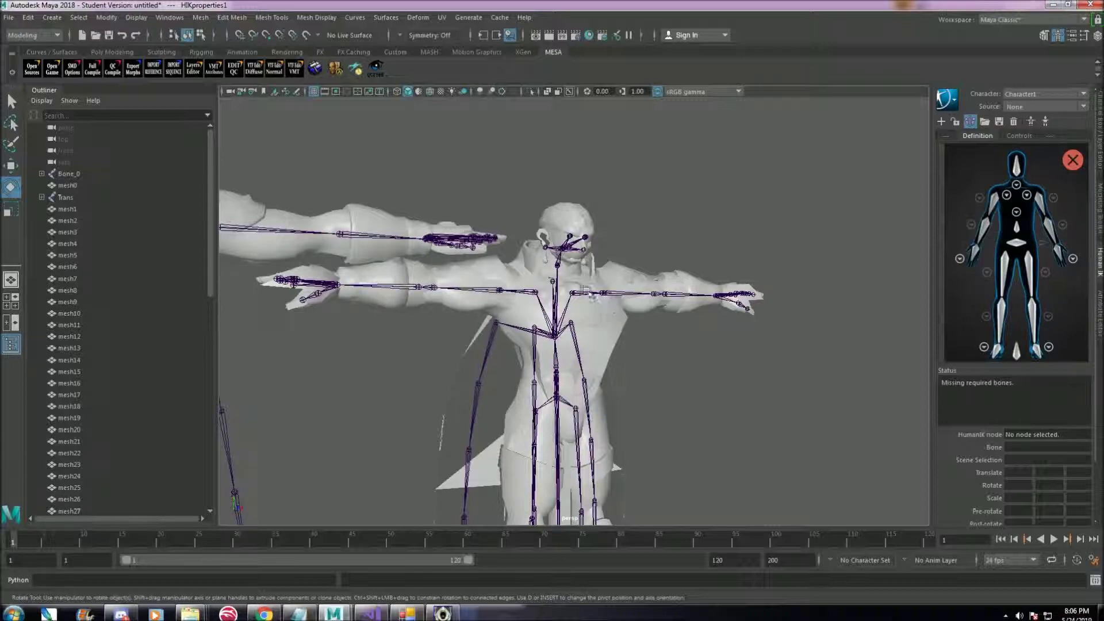
mouse_move(655, 273)
alt+mouse_down()
mouse_move(638, 268)
mouse_move(661, 276)
alt+mouse_up()
scroll(685, 281, up, 5)
alt+middle_drag(687, 287, 685, 233)
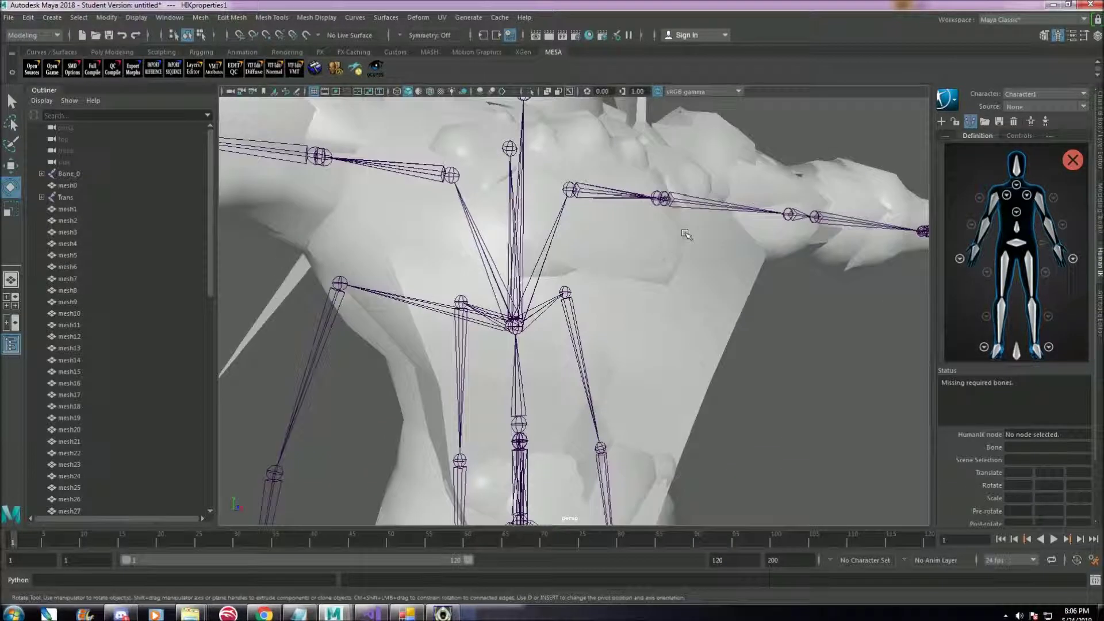
alt+drag(685, 233, 678, 260)
scroll(678, 260, down, 2)
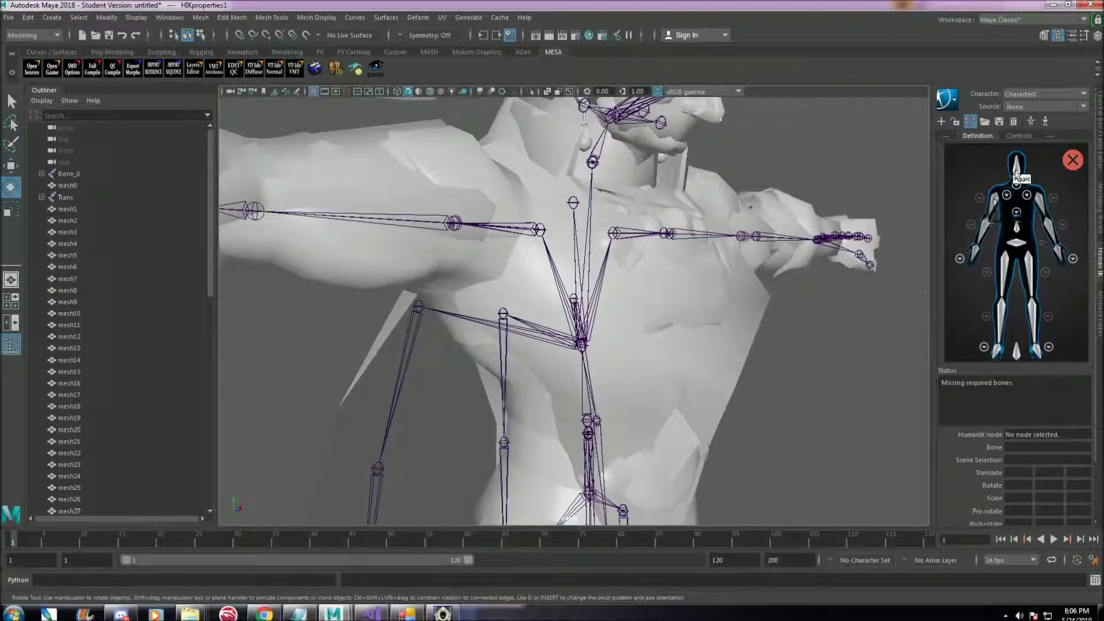
click(1015, 176)
alt+drag(624, 115, 611, 164)
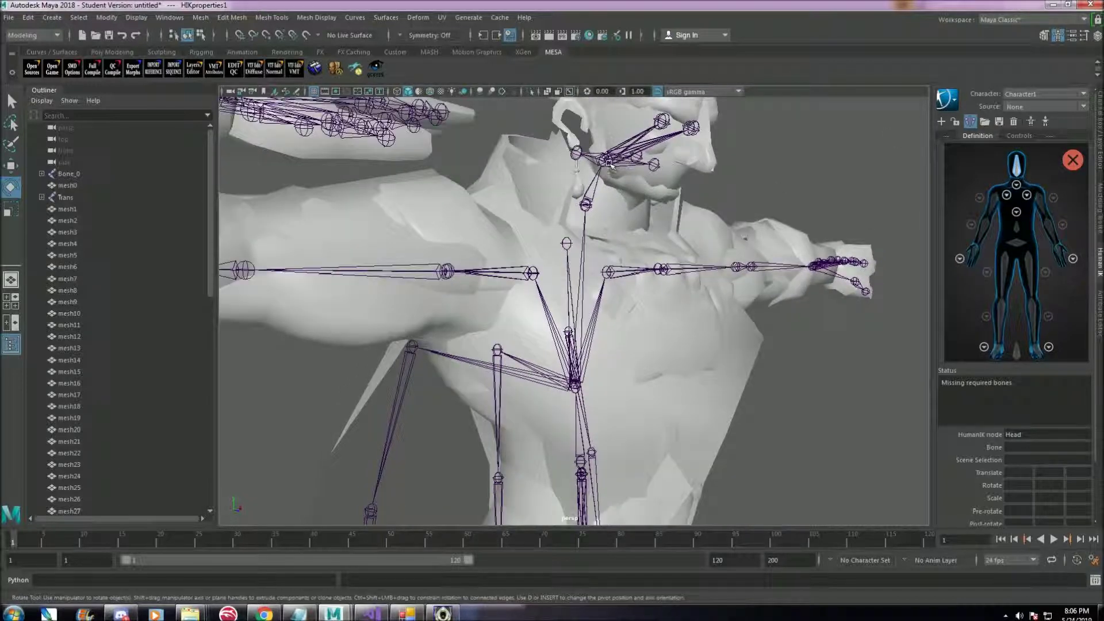
click(607, 162)
alt+drag(645, 236, 633, 222)
click(767, 184)
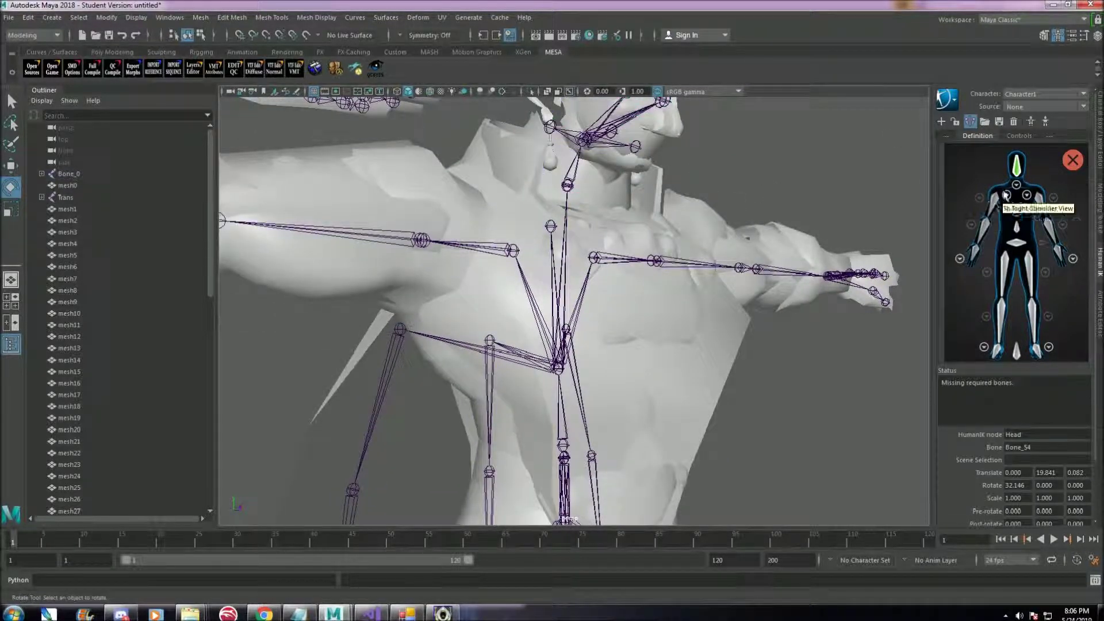
Step: Assign the neck joint (Bone_53) to the Neck slot in the detailed neck view and return to the full-body view
click(1005, 195)
click(1016, 336)
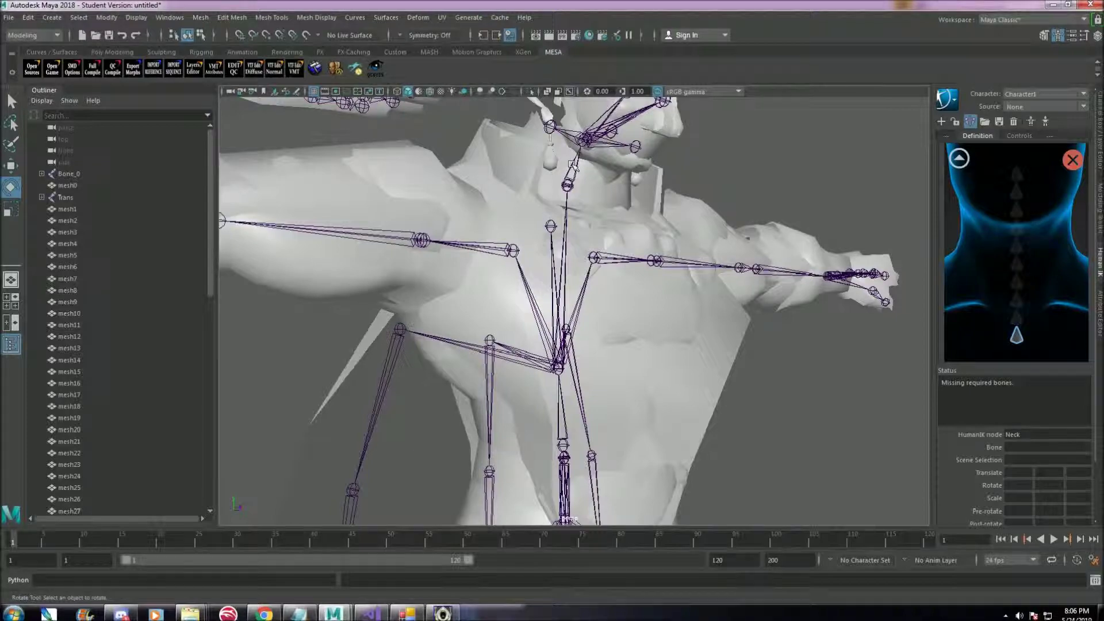
click(574, 165)
alt+drag(672, 307, 562, 317)
alt+middle_drag(562, 318, 638, 224)
alt+drag(643, 253, 635, 263)
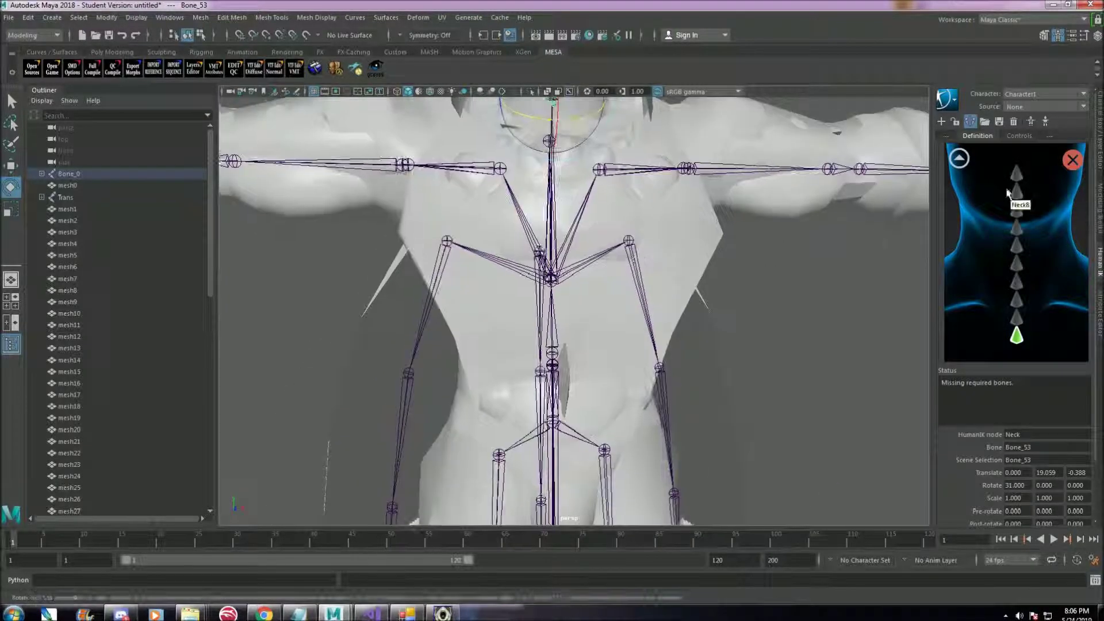
click(962, 159)
Step: Assign the right clavicle joint (Bone_64) to the RightShoulder slot and return to the full-body view
alt+middle_drag(690, 235, 782, 274)
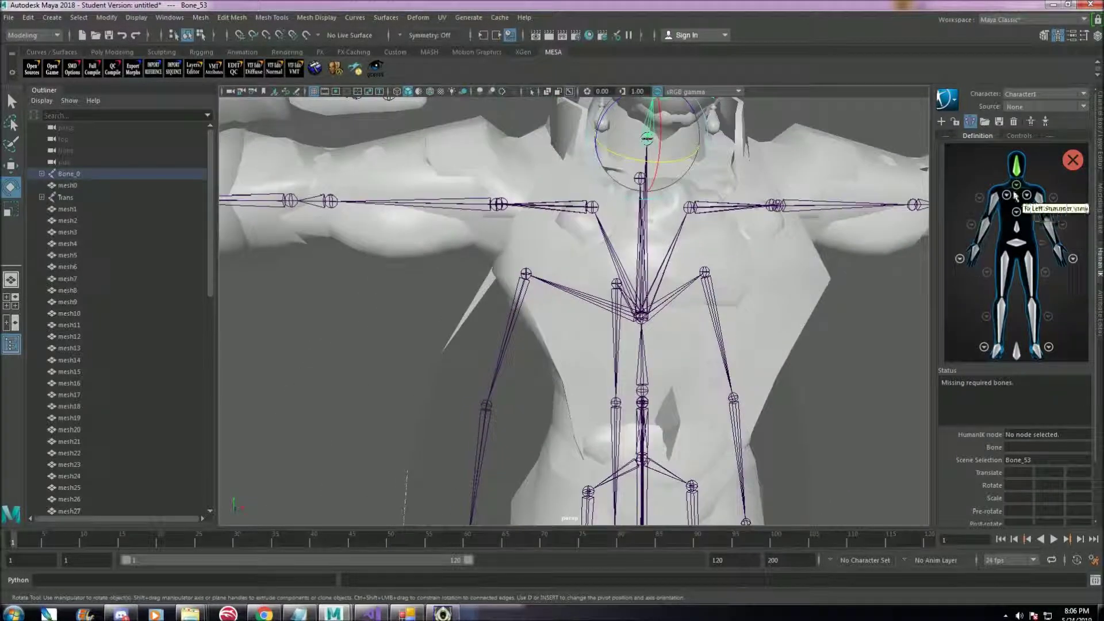
click(1015, 195)
click(1043, 262)
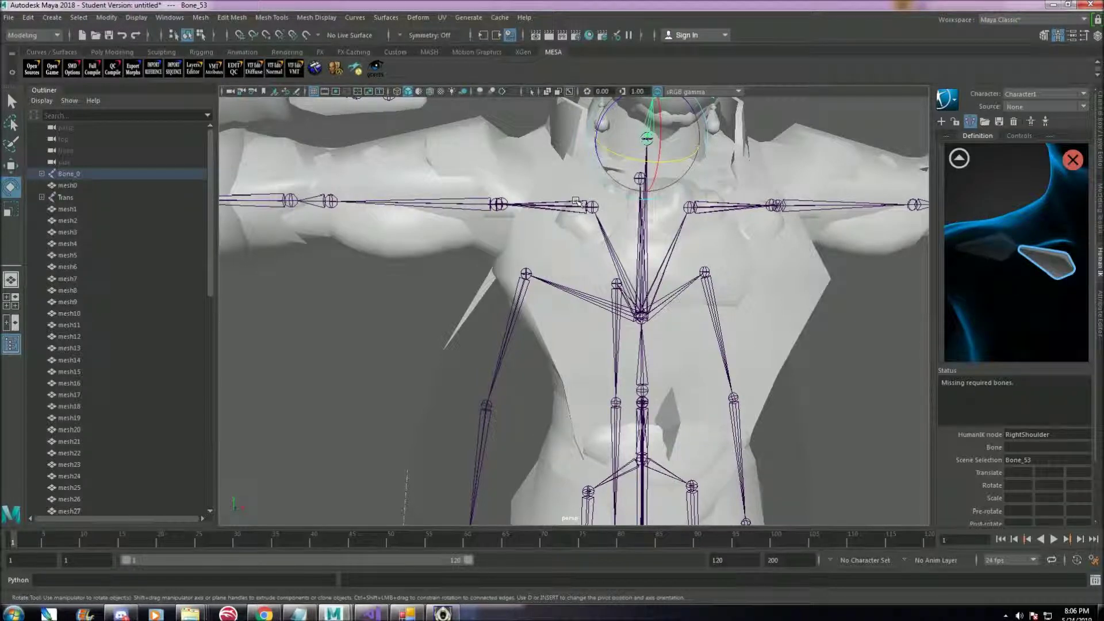
click(562, 212)
alt+middle_drag(437, 269, 510, 276)
click(958, 158)
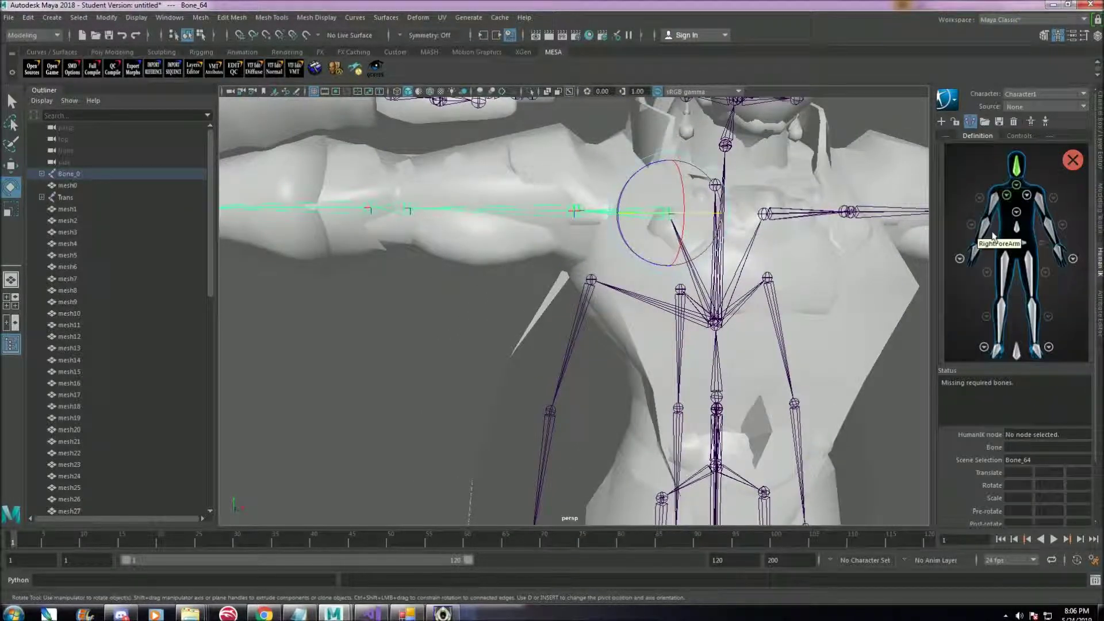
Step: Assign Bone_66 to the RightArm slot and the elbow joint Bone_67 to the RightForeArm slot
click(993, 214)
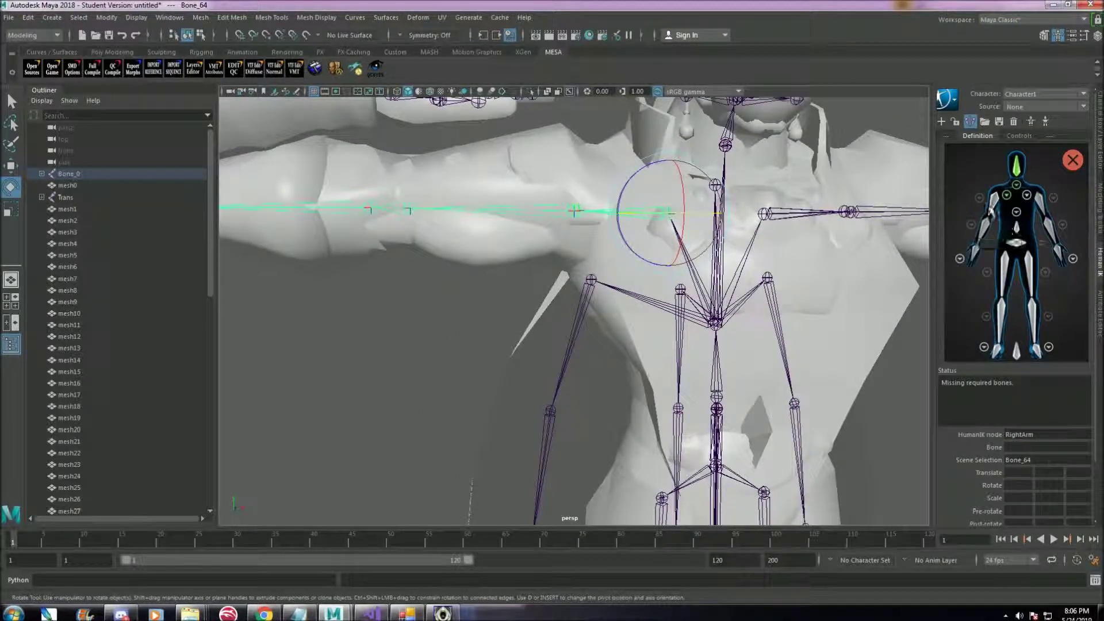
click(518, 210)
alt+middle_drag(319, 320, 484, 332)
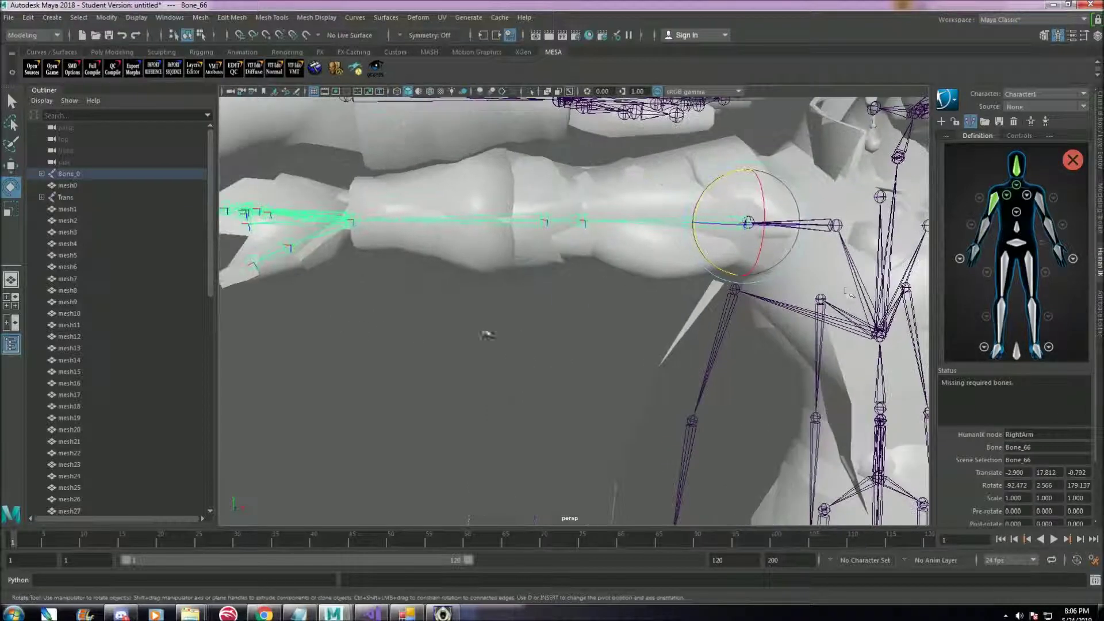
click(985, 234)
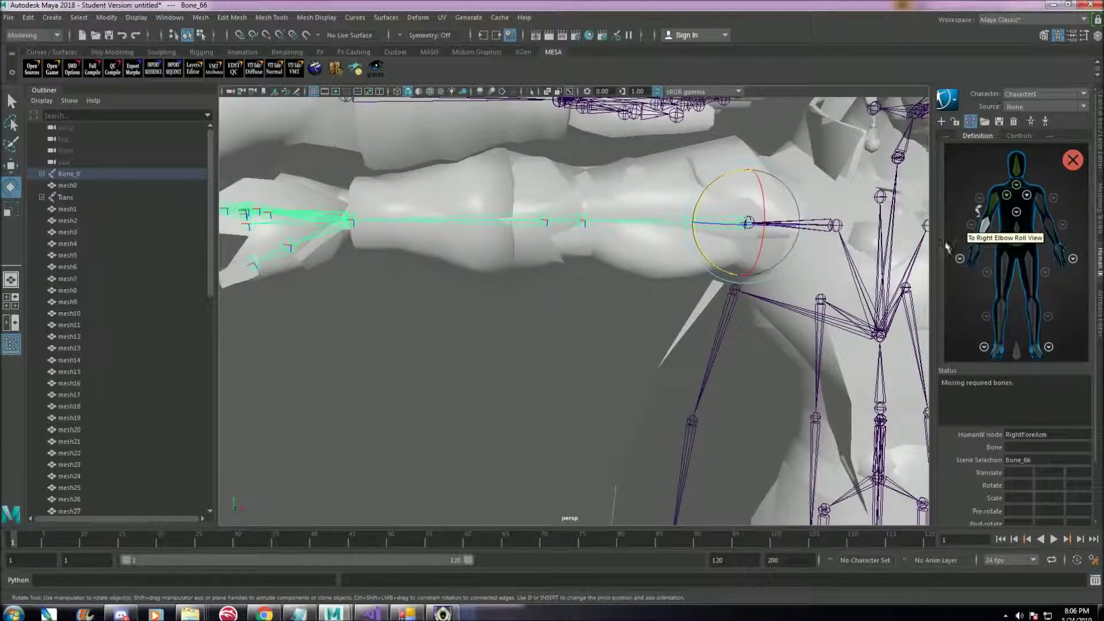
click(573, 218)
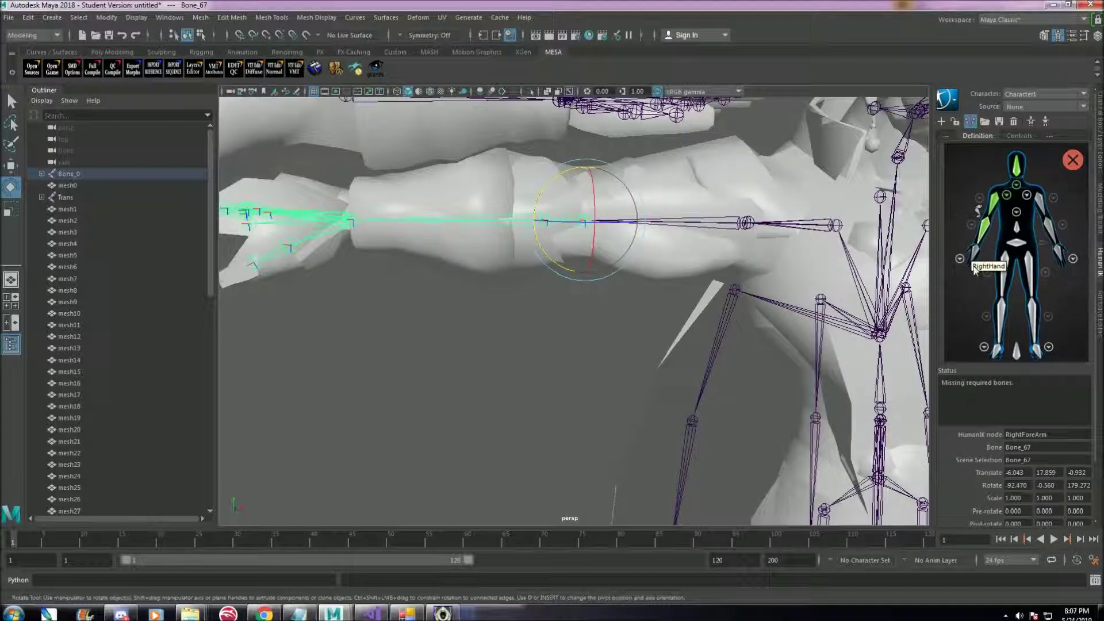
Step: Assign the Melee model's right wrist joint (Bone_69) to the RightHand slot
alt+drag(409, 363, 446, 386)
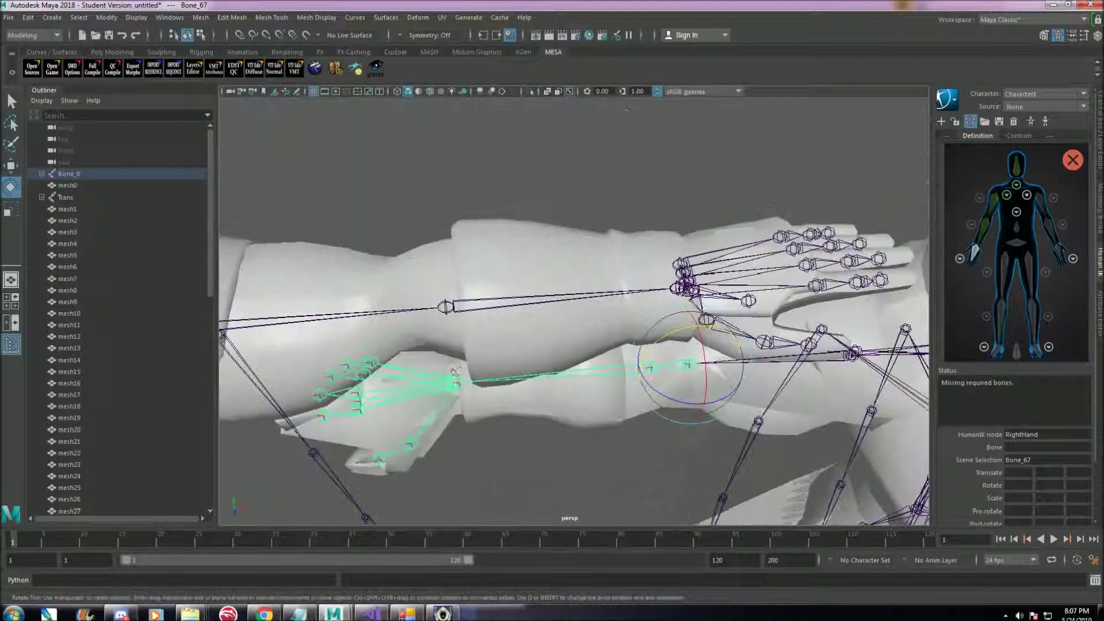
click(454, 372)
scroll(556, 441, down, 4)
alt+drag(574, 424, 630, 335)
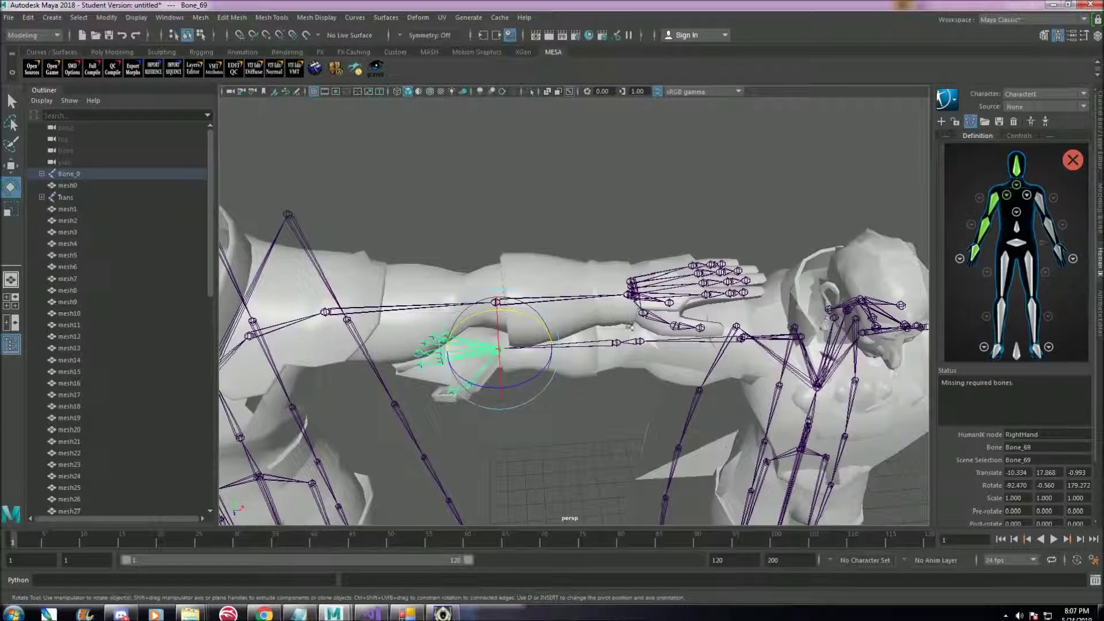
Step: Test how right elbow joints Bone_67 and Bone_68 rotate on the Melee model and undo each trial rotation
alt+drag(468, 454, 678, 289)
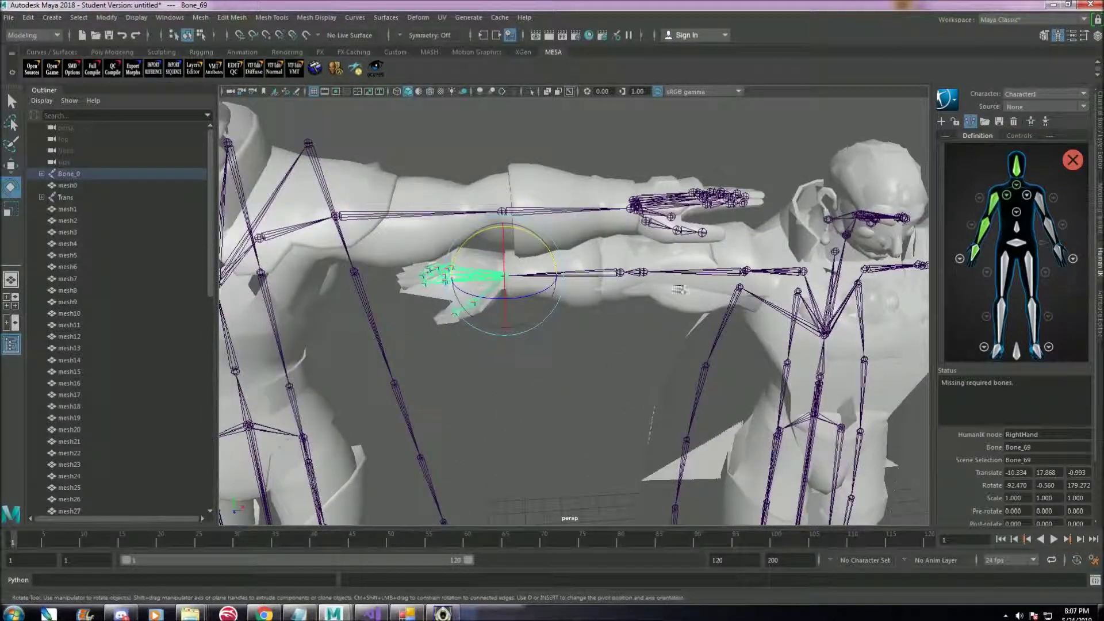
click(649, 274)
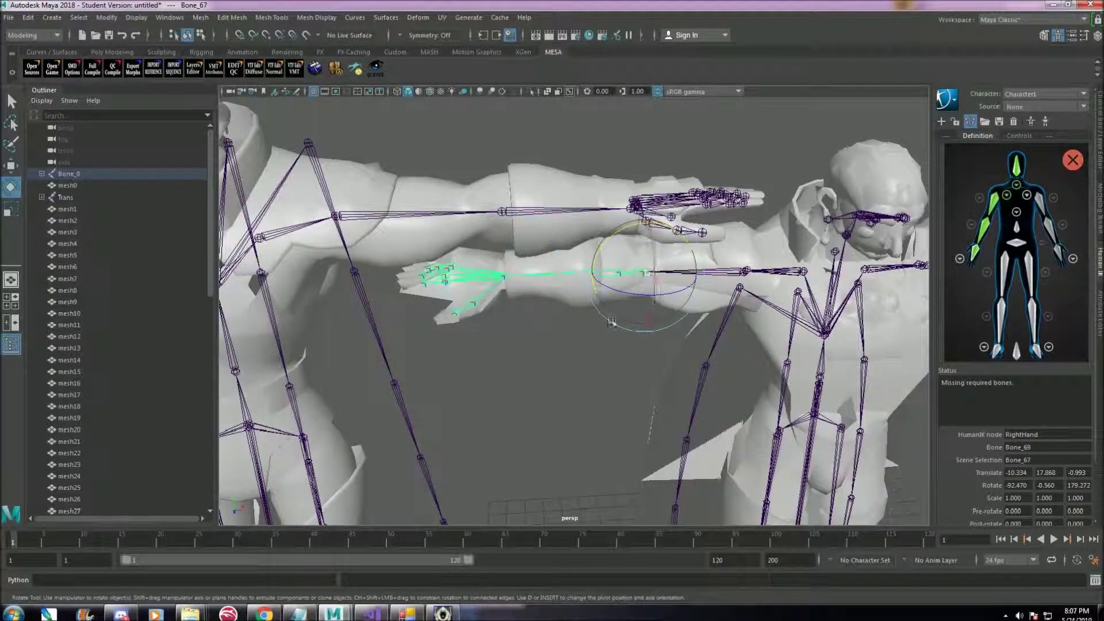
scroll(611, 321, up, 2)
click(575, 318)
click(630, 262)
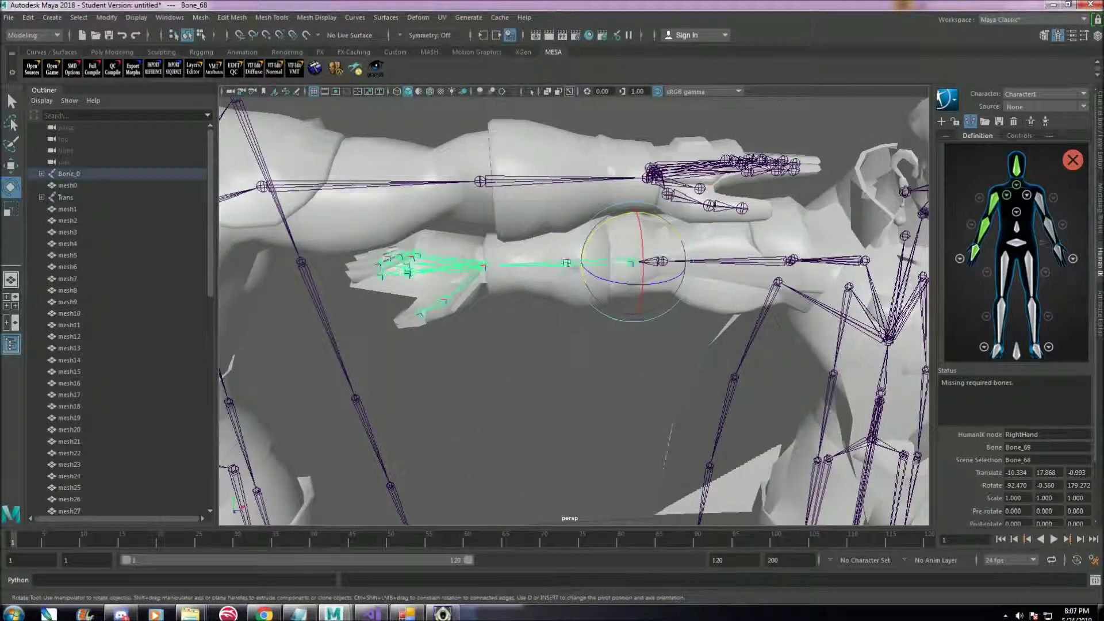
click(610, 293)
click(661, 261)
mouse_move(646, 283)
mouse_down()
mouse_move(690, 288)
mouse_move(629, 282)
mouse_move(644, 321)
mouse_move(634, 291)
mouse_up()
key(ctrl+z)
click(567, 356)
click(631, 262)
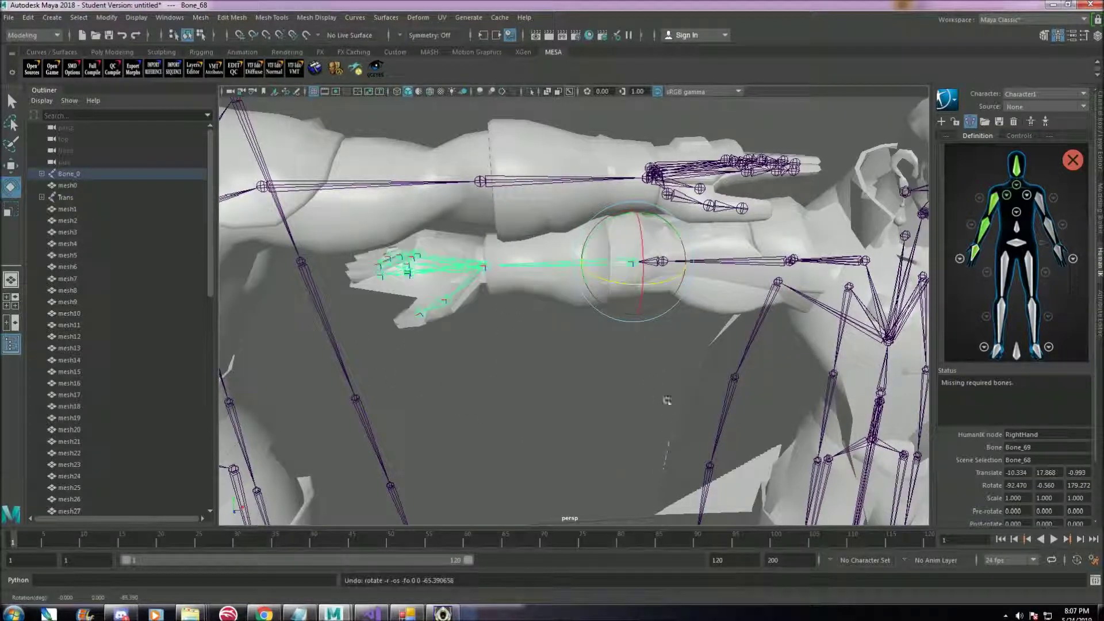
click(612, 353)
click(660, 261)
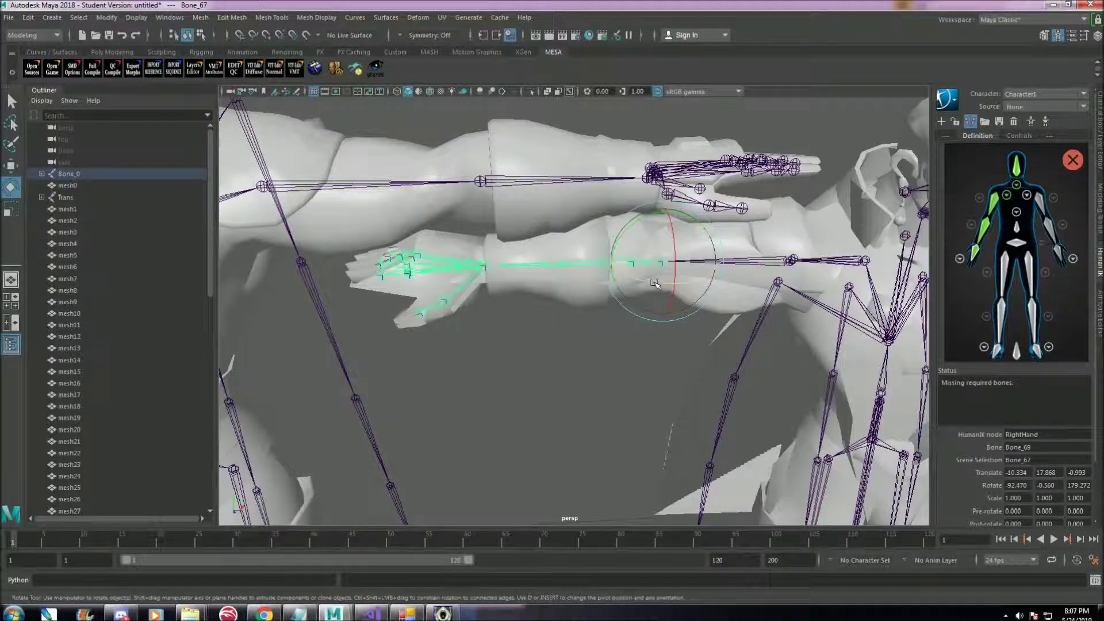
mouse_move(655, 283)
mouse_down()
mouse_move(732, 293)
mouse_move(675, 287)
mouse_up()
key(ctrl+z)
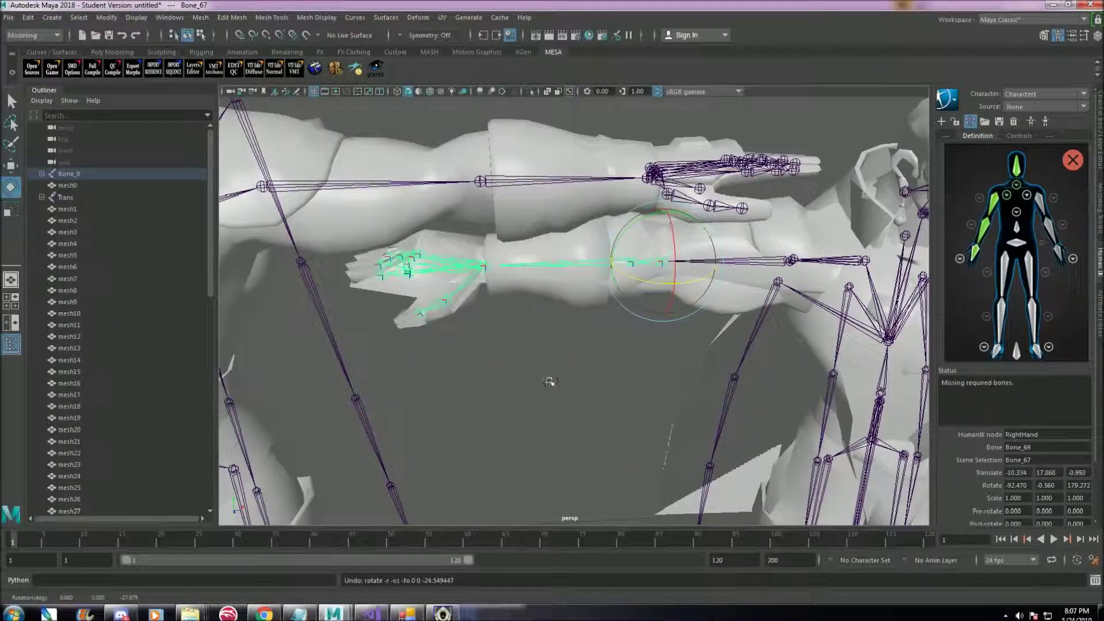
Step: Assign the left clavicle joint (Bone_20) to the LeftShoulder slot in the detailed shoulder view and return to the full-body view
alt+middle_drag(549, 381, 640, 375)
scroll(641, 374, down, 2)
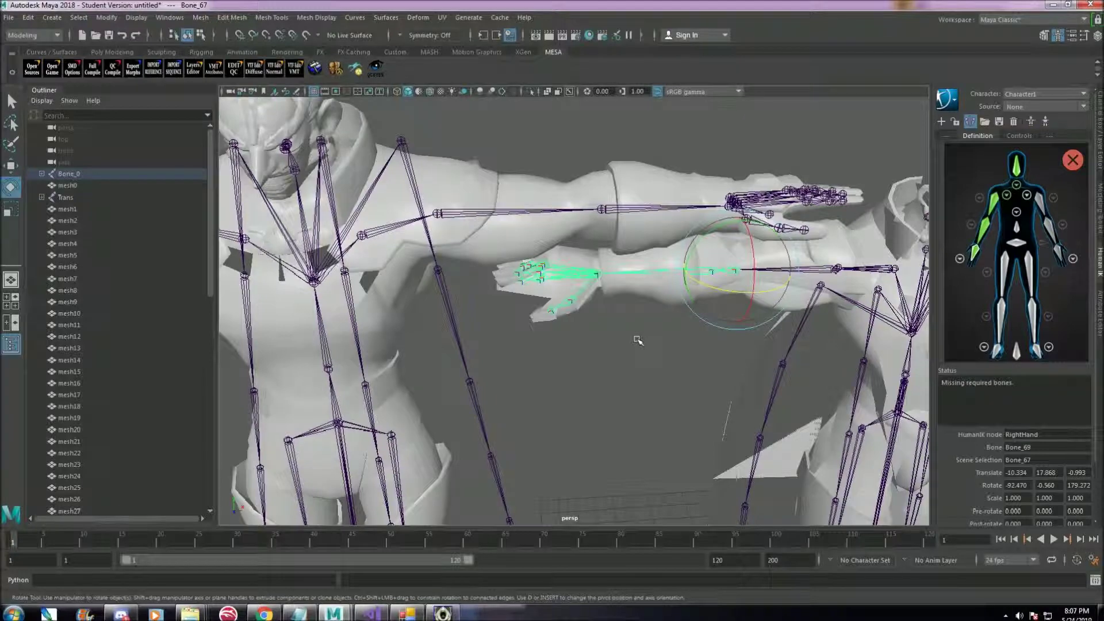
scroll(602, 376, down, 5)
alt+drag(571, 372, 615, 362)
scroll(616, 362, up, 4)
alt+middle_drag(618, 323, 567, 343)
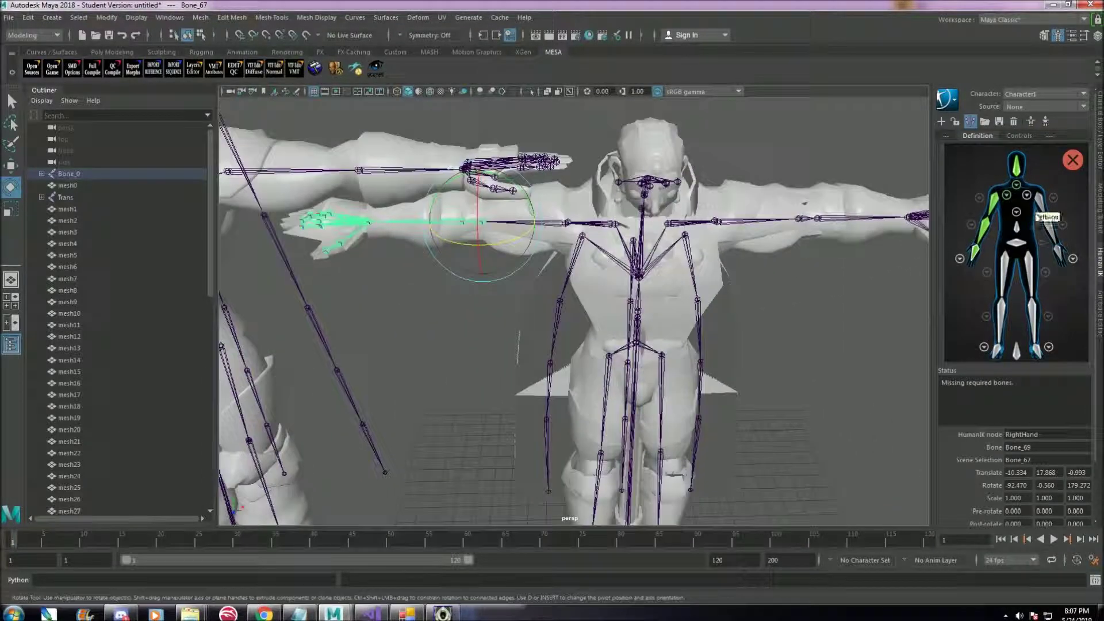
click(1027, 195)
click(999, 258)
alt+middle_drag(542, 163, 470, 163)
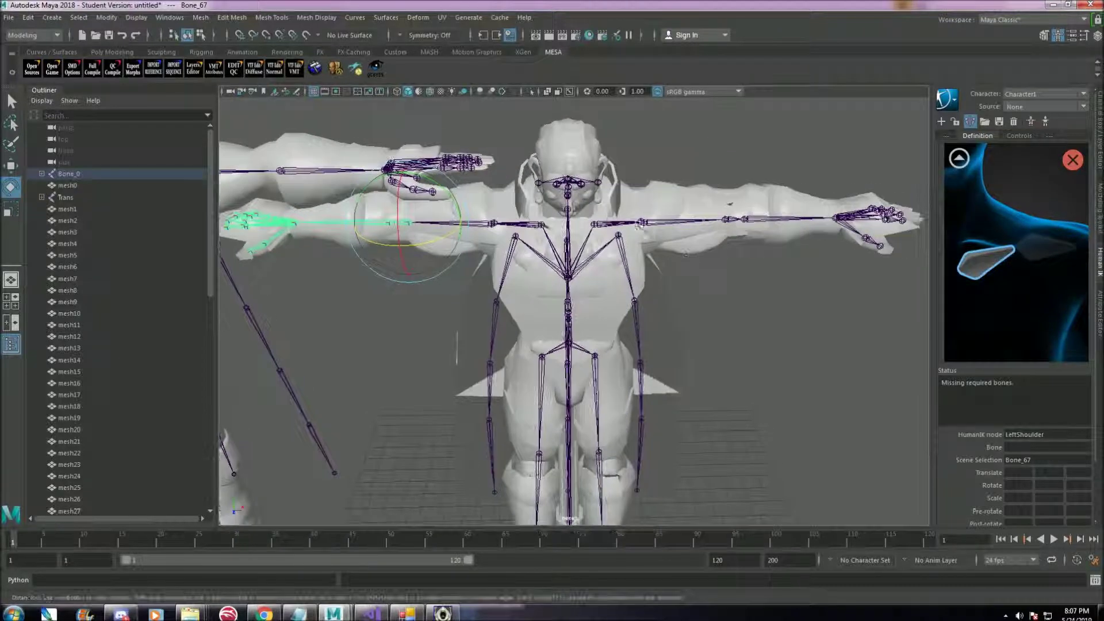
click(619, 221)
scroll(761, 288, up, 2)
alt+middle_drag(761, 288, 638, 413)
scroll(1039, 204, down, 3)
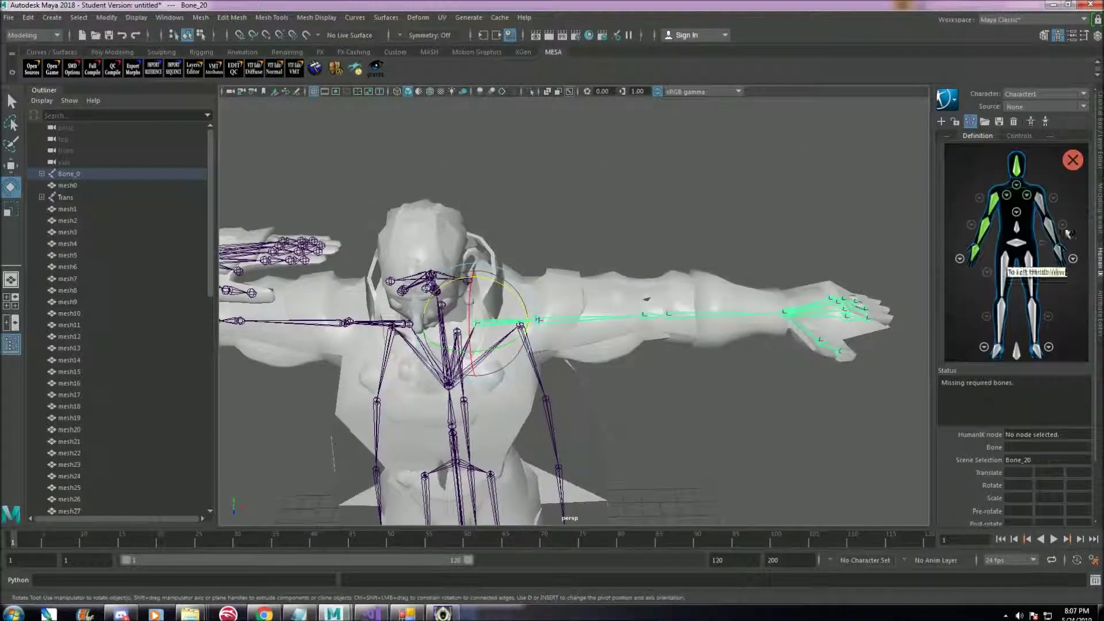
Step: Assign Bone_22 to the LeftArm slot and the left elbow joint Bone_23 to the LeftForeArm slot
click(596, 319)
alt+middle_drag(689, 396, 639, 362)
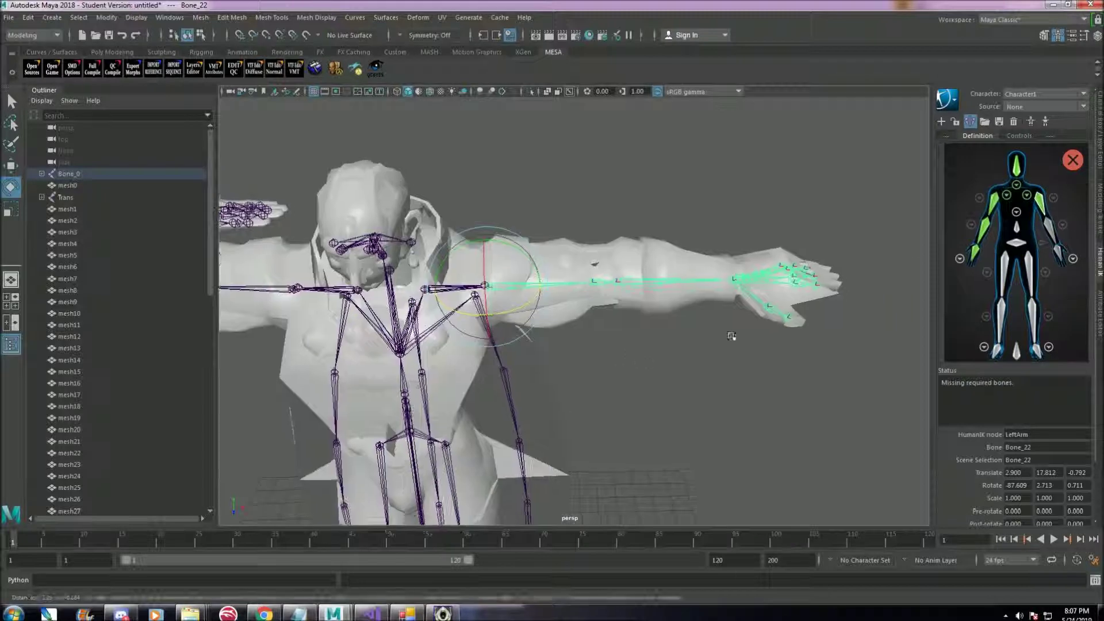
click(1047, 228)
click(1046, 231)
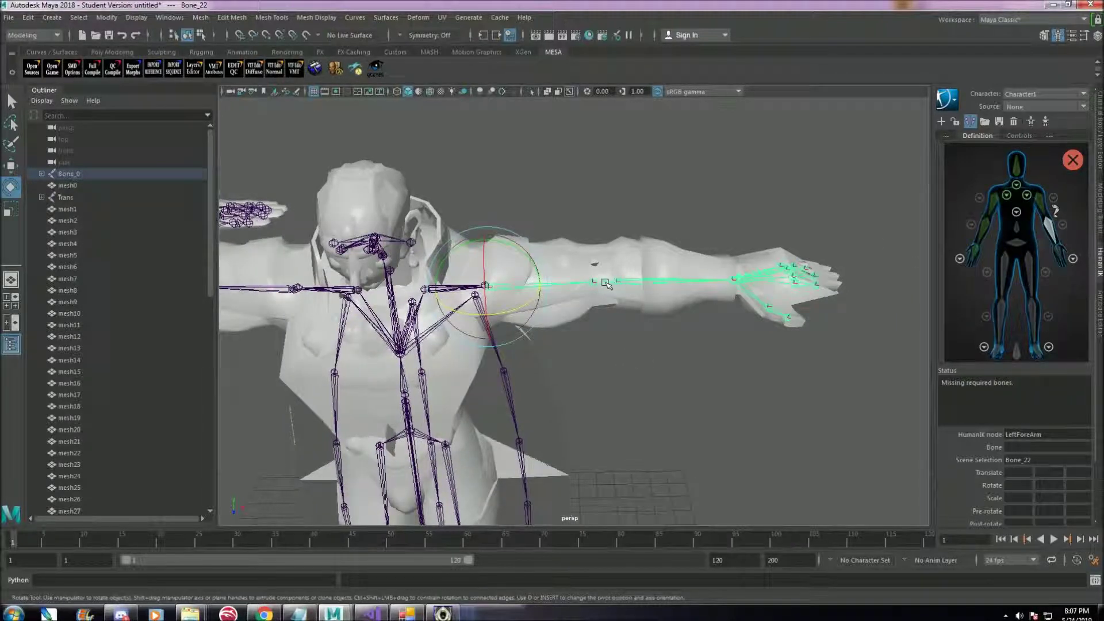
click(606, 284)
Step: Assign the Melee model's left wrist joint (Bone_25) to the LeftHand slot
click(1055, 253)
scroll(860, 353, up, 5)
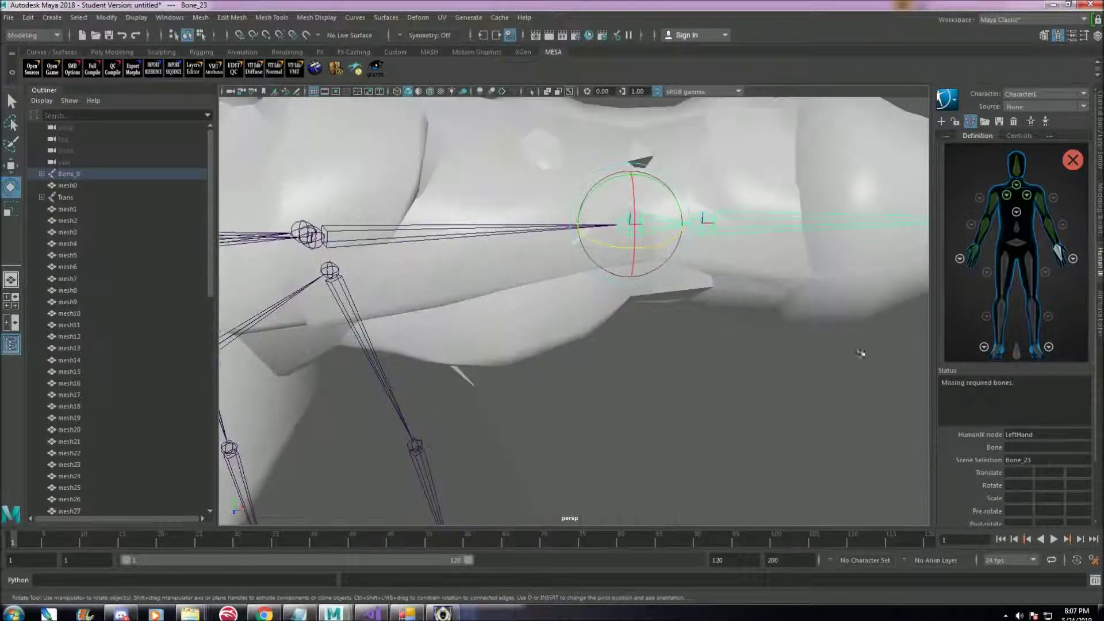
alt+drag(860, 353, 803, 352)
alt+middle_drag(803, 353, 638, 289)
scroll(638, 289, down, 3)
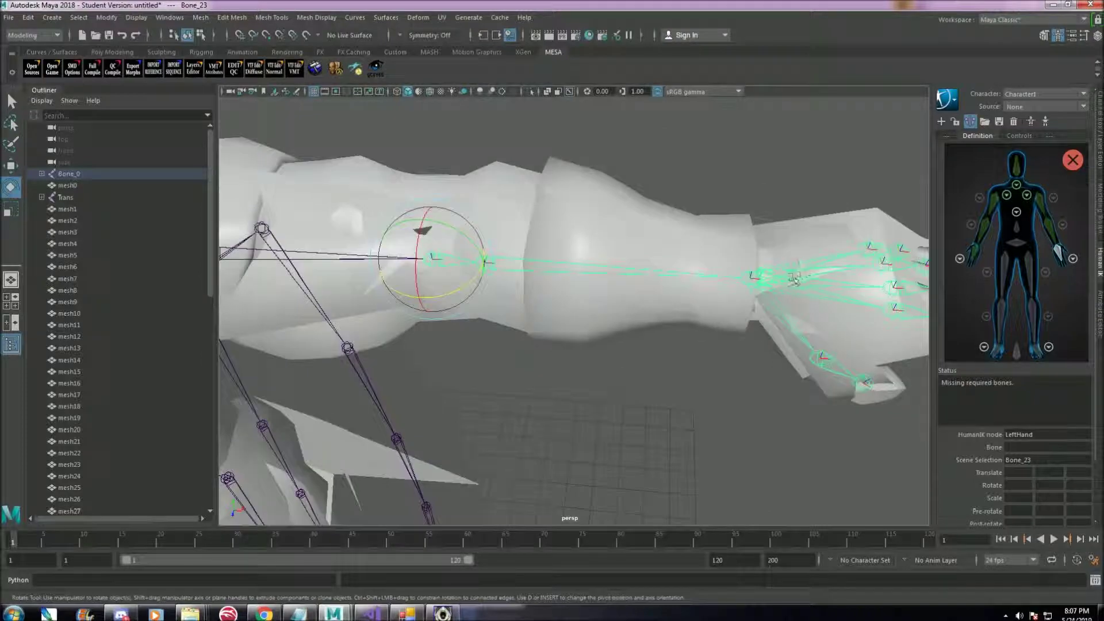
click(794, 280)
alt+middle_drag(546, 394, 574, 382)
alt+drag(574, 381, 609, 326)
scroll(608, 325, down, 4)
alt+middle_drag(600, 309, 676, 289)
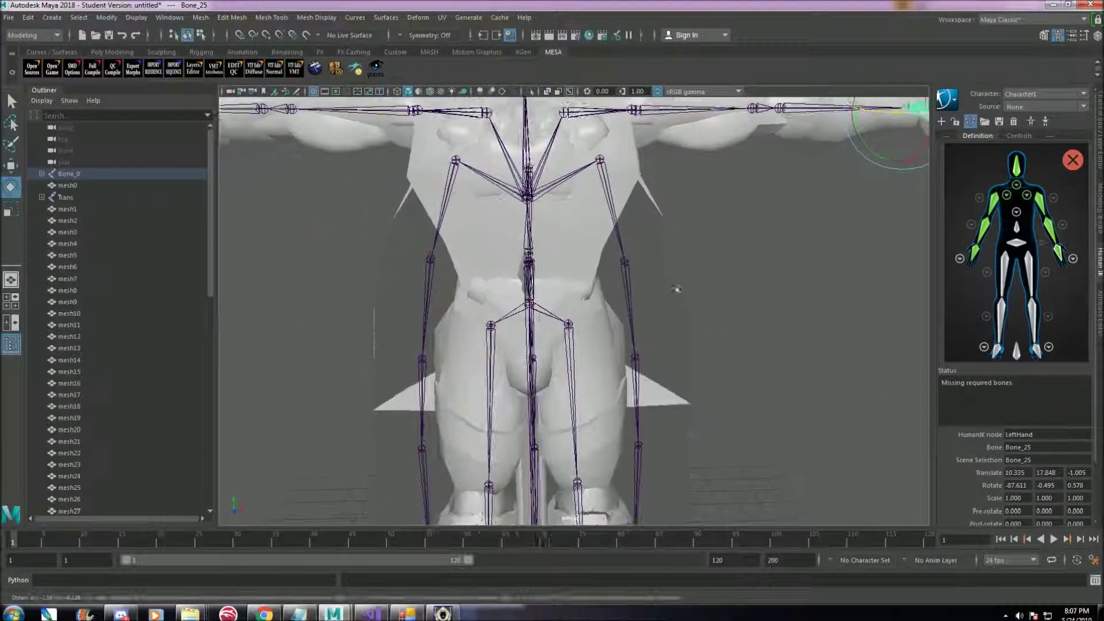
Step: Assign the chest joint (Bone_18) to the Spine1 slot in the detailed spine view and return to the full-body view
click(1017, 212)
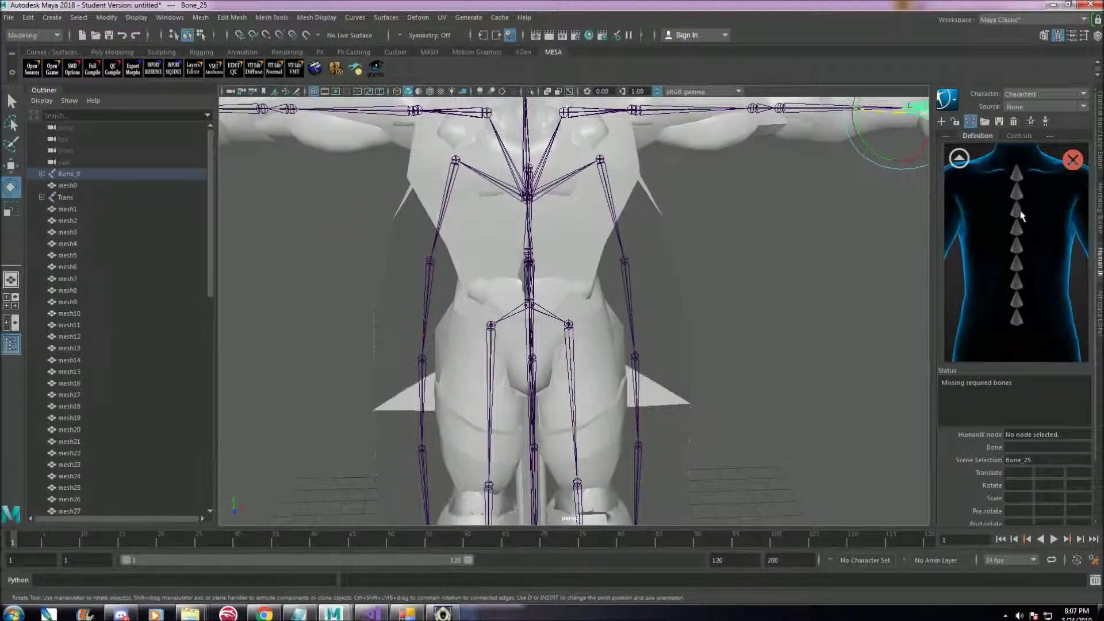
click(1016, 324)
alt+middle_drag(697, 264, 707, 290)
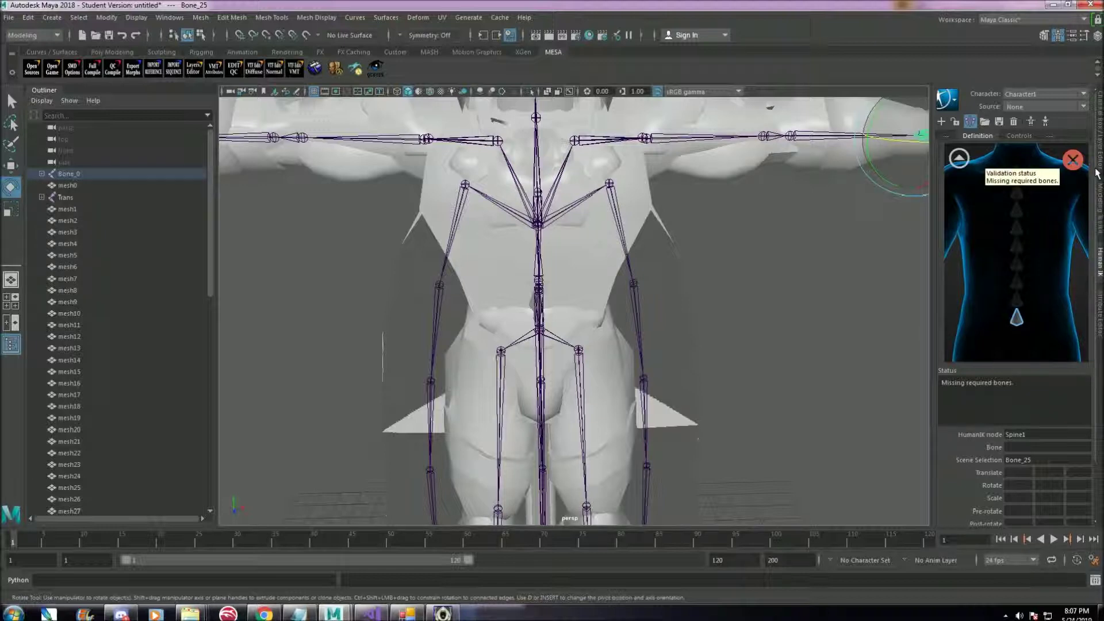
click(1076, 159)
click(965, 162)
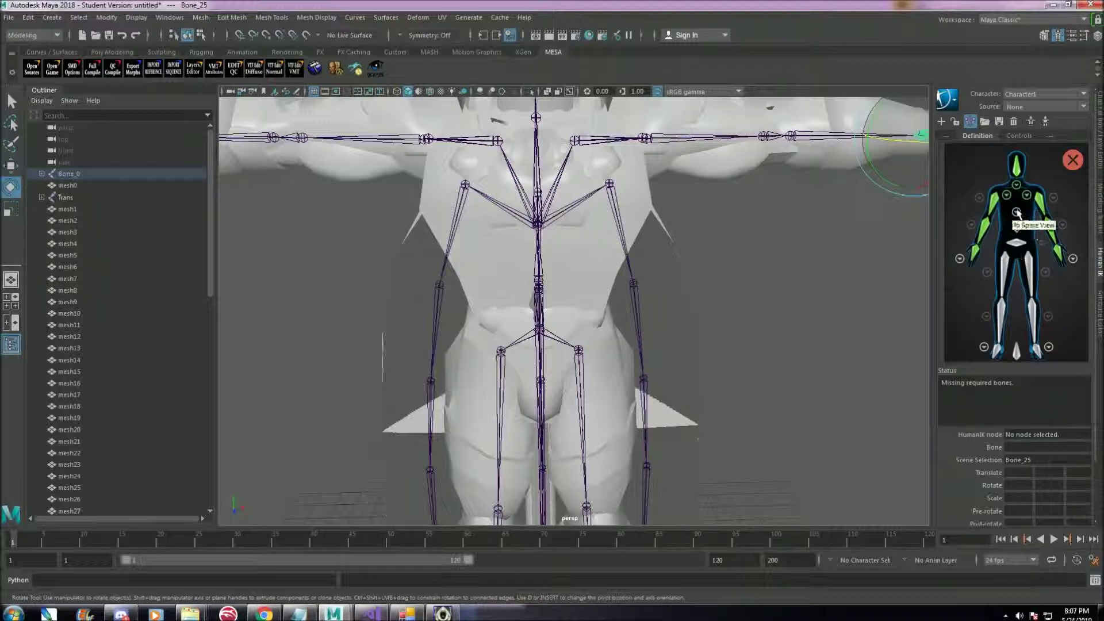
click(1017, 221)
click(1018, 316)
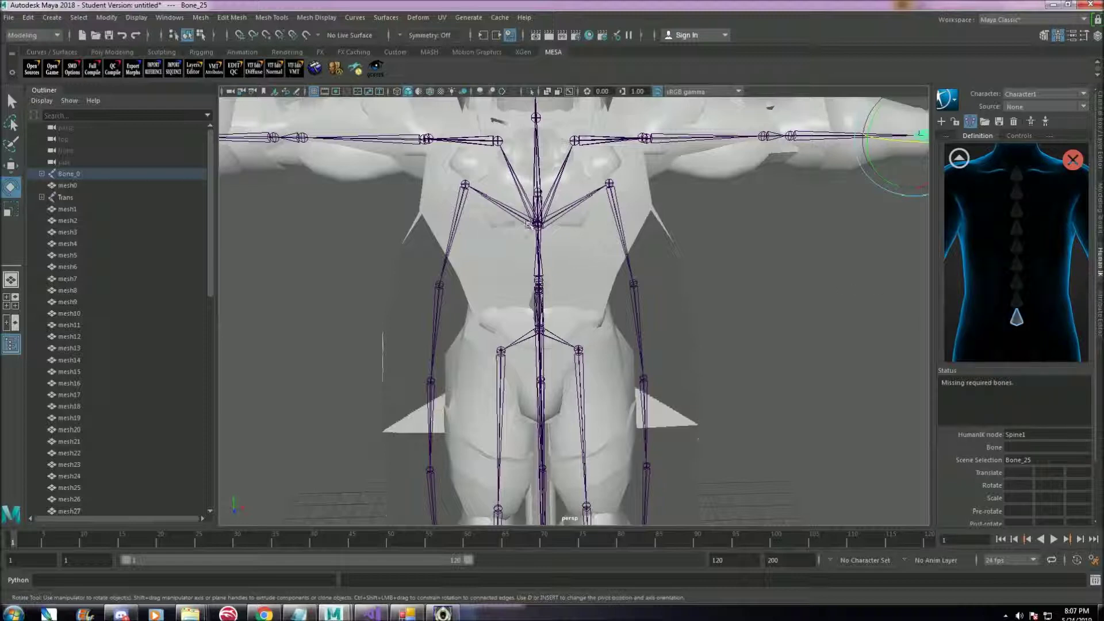
click(527, 224)
click(964, 161)
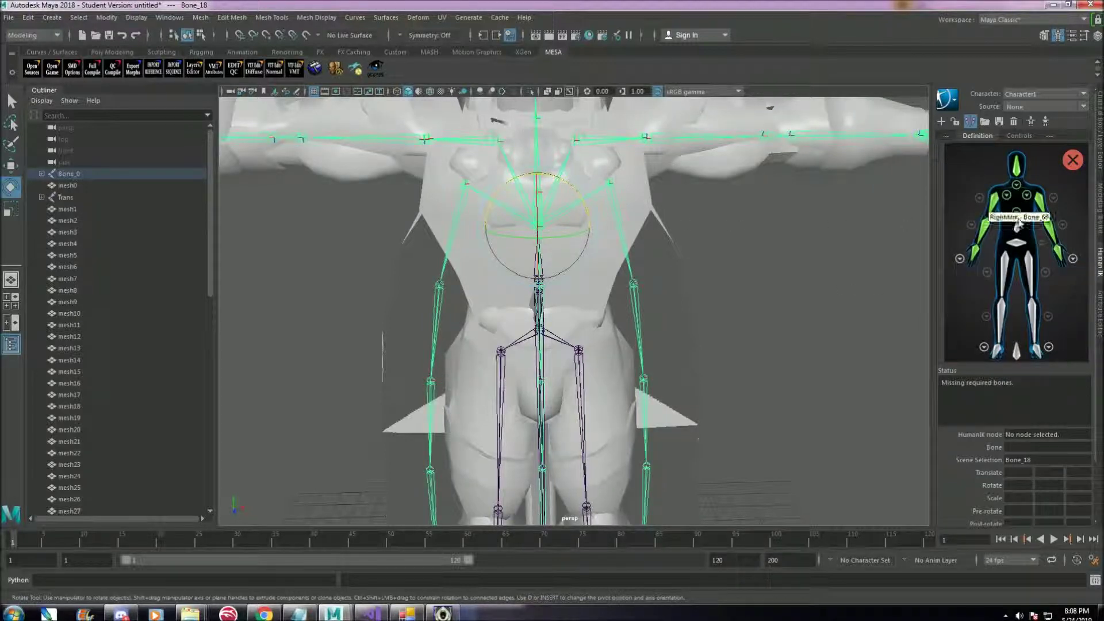
Step: Assign the lower torso joint Bone_17 to the Spine slot and the pelvis joint Bone_4 to the Hips slot
alt+drag(695, 234, 914, 268)
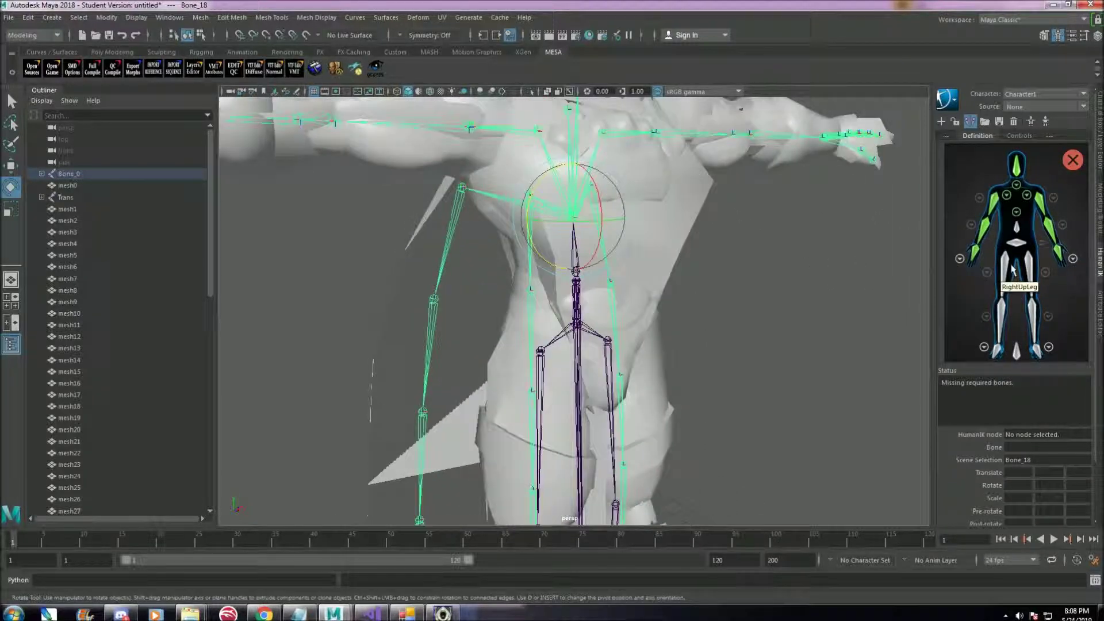
double_click(1017, 231)
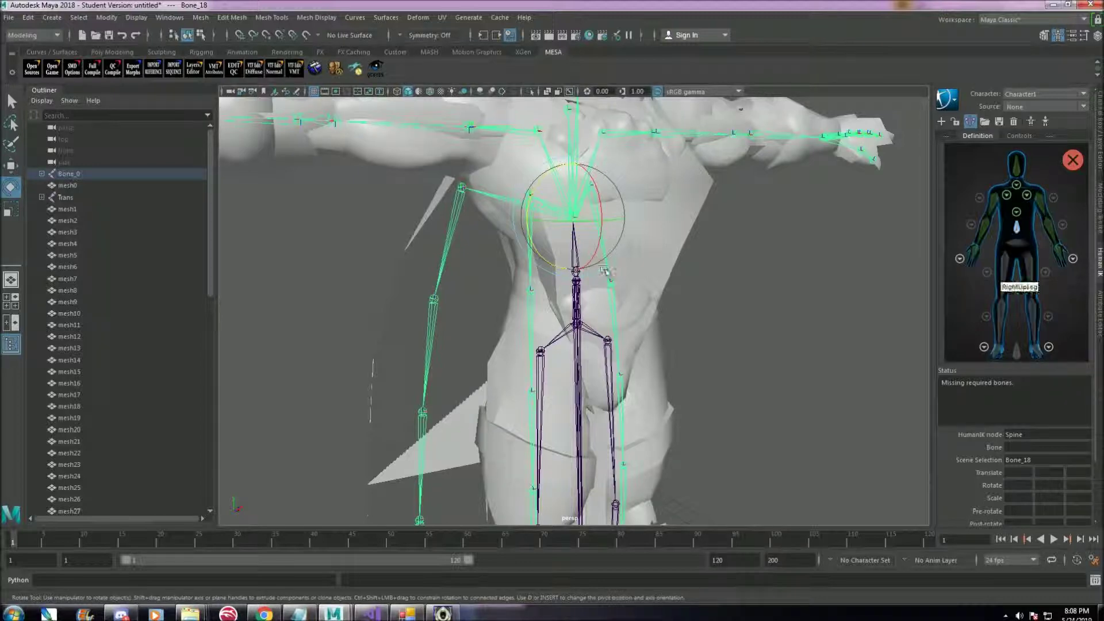
alt+drag(770, 313, 715, 299)
click(715, 299)
click(605, 256)
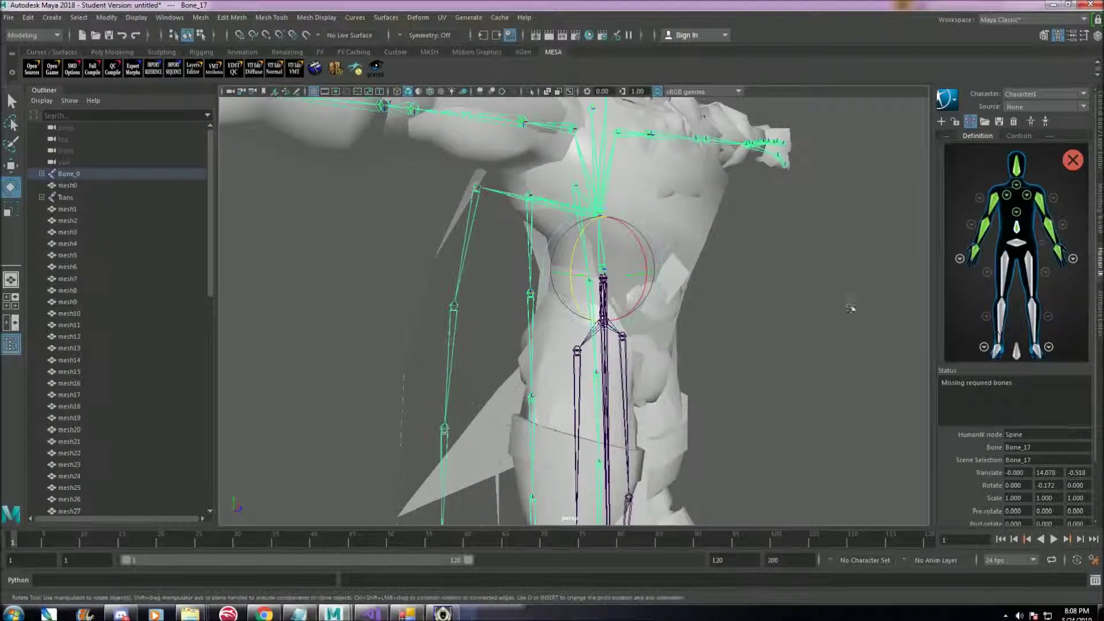
alt+drag(695, 373, 671, 456)
click(569, 338)
Step: Assign the right thigh joint (Bone_12) to the RightUpLeg slot
alt+middle_drag(638, 455, 596, 266)
alt+drag(596, 267, 624, 268)
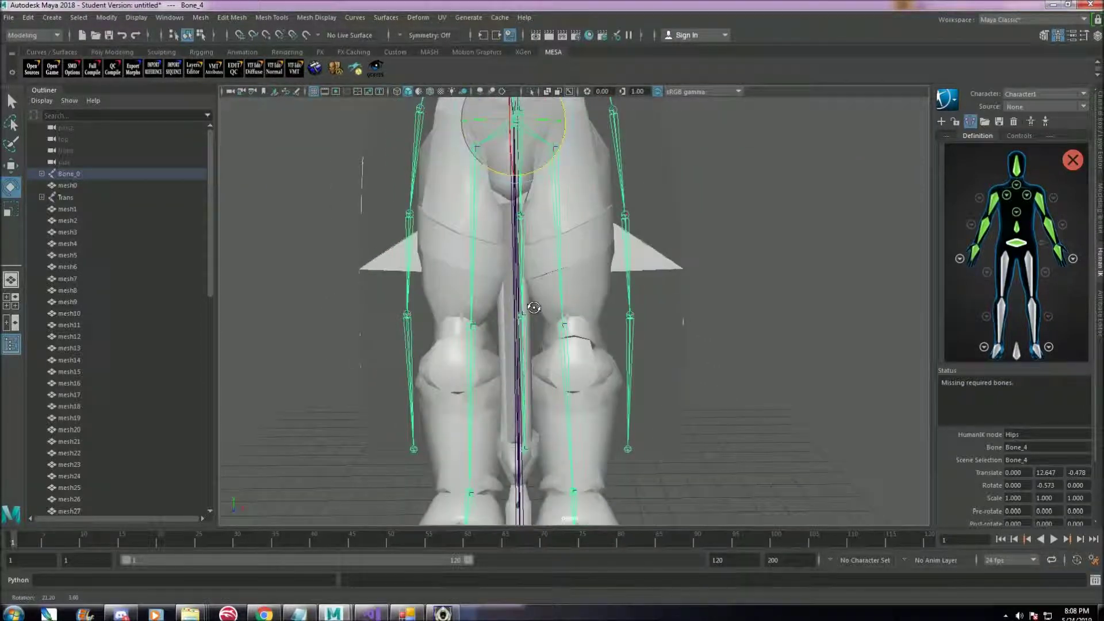
click(1006, 266)
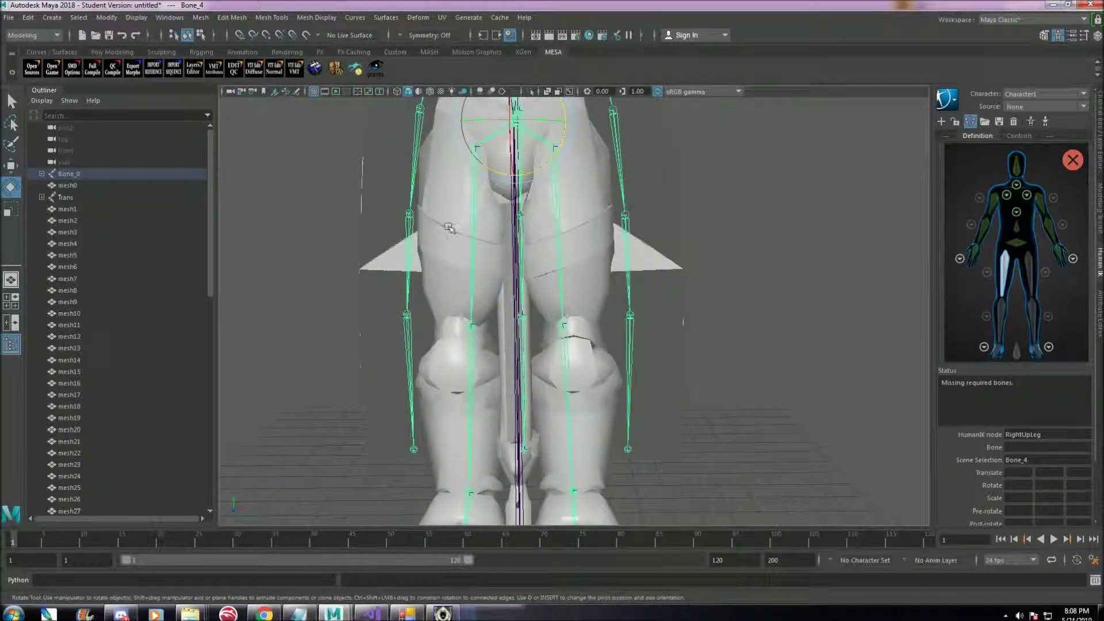
click(475, 204)
Step: Assign the left thigh joint (Bone_6) to the LeftUpLeg slot, replacing the mistaken mesh0 assignment
double_click(1028, 270)
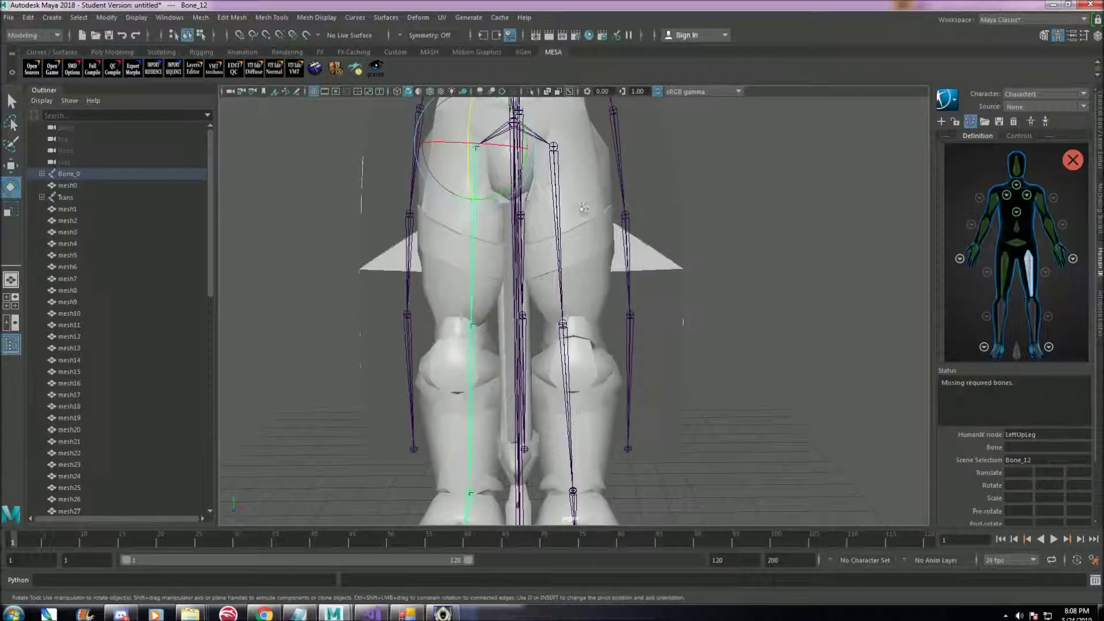
click(569, 200)
click(724, 224)
double_click(1030, 269)
click(559, 204)
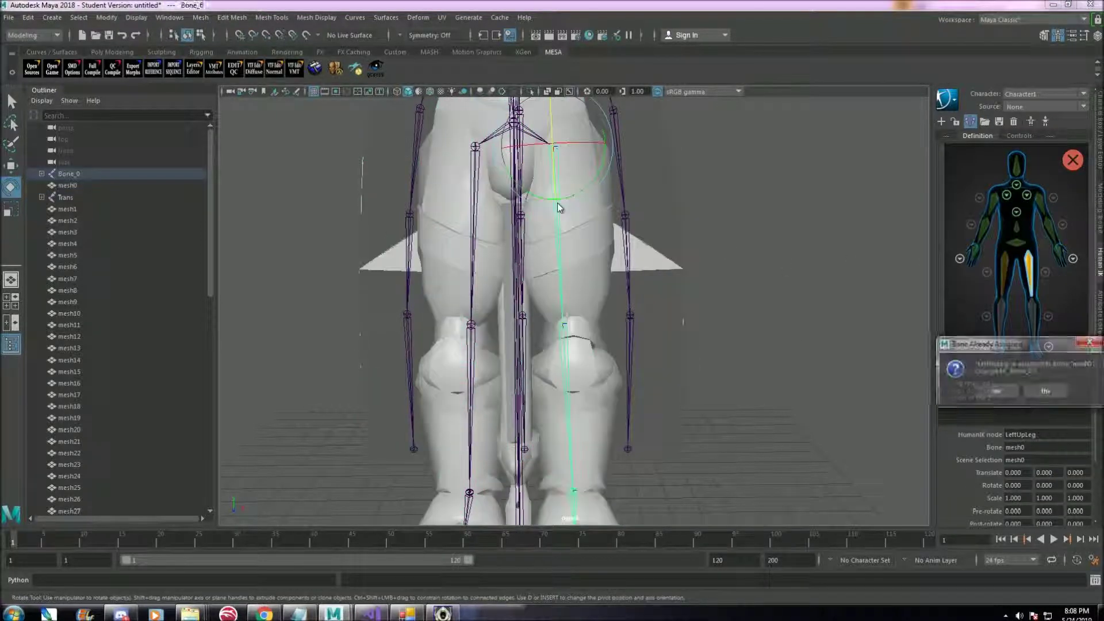
click(995, 391)
Step: Assign the right knee joint (Bone_13) to the RightLeg slot and the left knee joint to the LeftLeg slot
double_click(998, 313)
alt+middle_drag(474, 371, 490, 315)
click(488, 315)
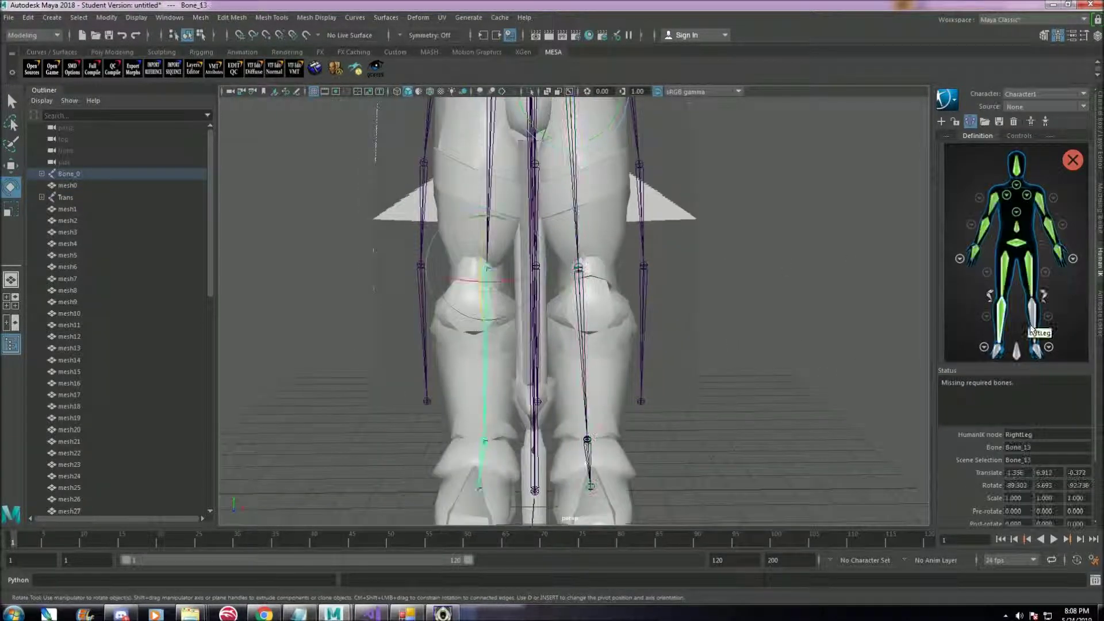
double_click(1032, 317)
click(584, 333)
Step: Assign the right ankle joint Bone_15 to the RightFoot slot and the left ankle joint Bone_9 to the LeftFoot slot
alt+middle_drag(588, 332, 649, 224)
double_click(996, 351)
click(538, 355)
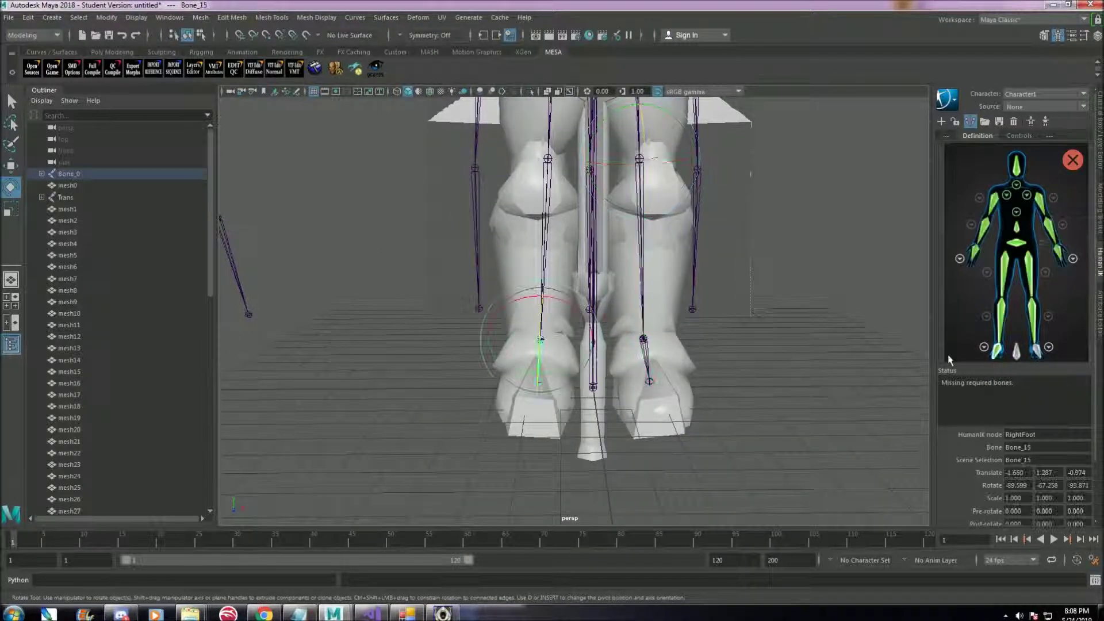
double_click(1035, 350)
alt+drag(736, 360, 683, 372)
click(646, 351)
Step: Expand the Bone_0 hierarchy, assign Bone_1 to the Reference slot, and frame both models in the viewport
double_click(1016, 352)
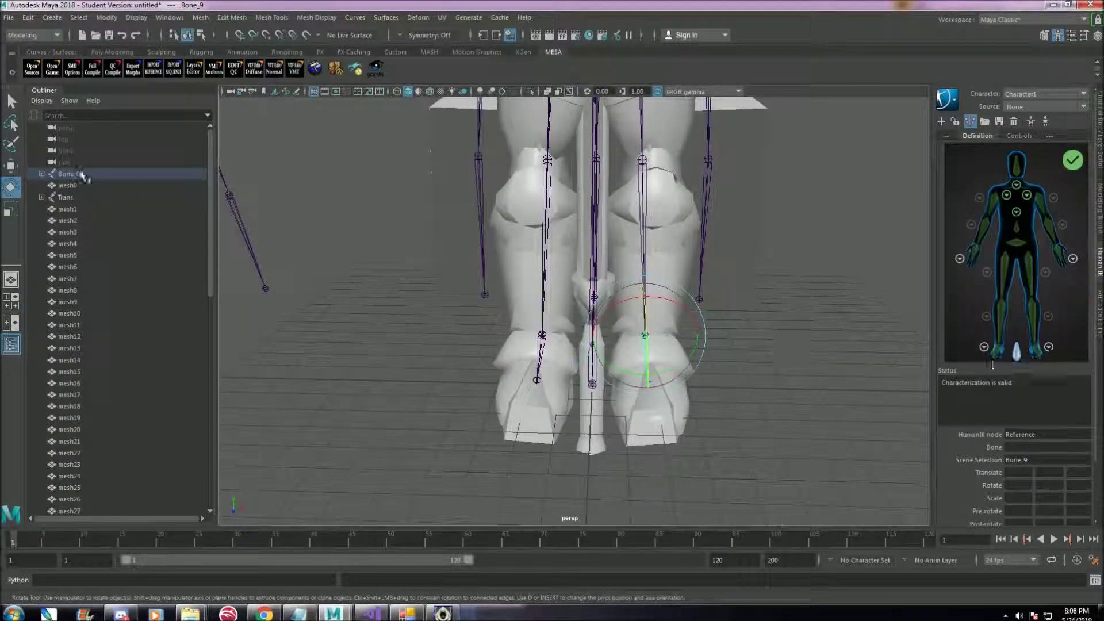
shift+click(41, 174)
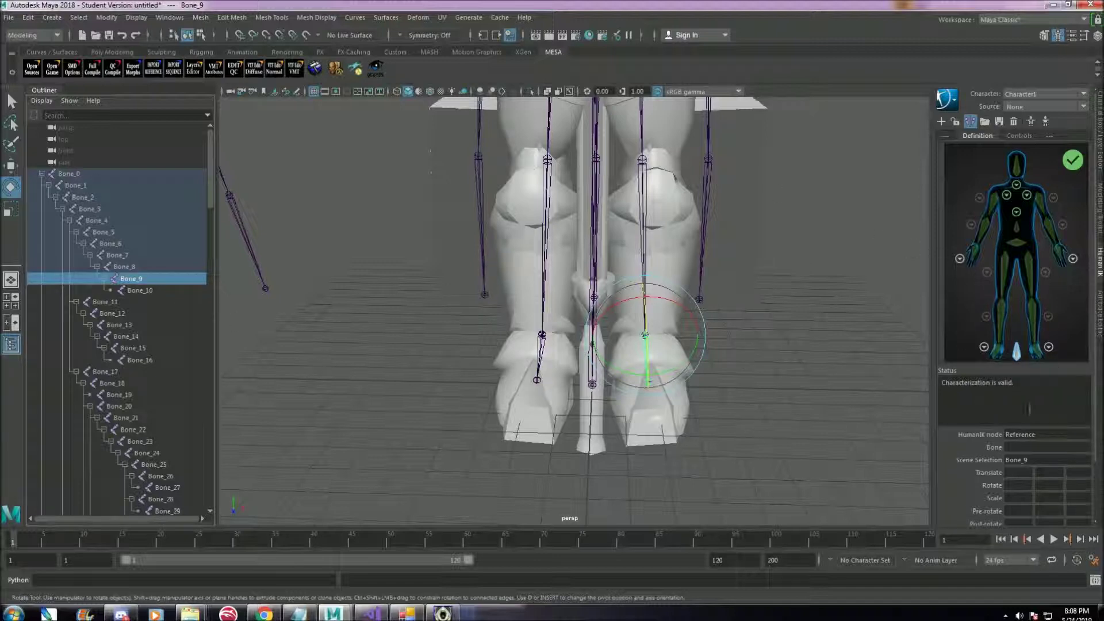
click(81, 186)
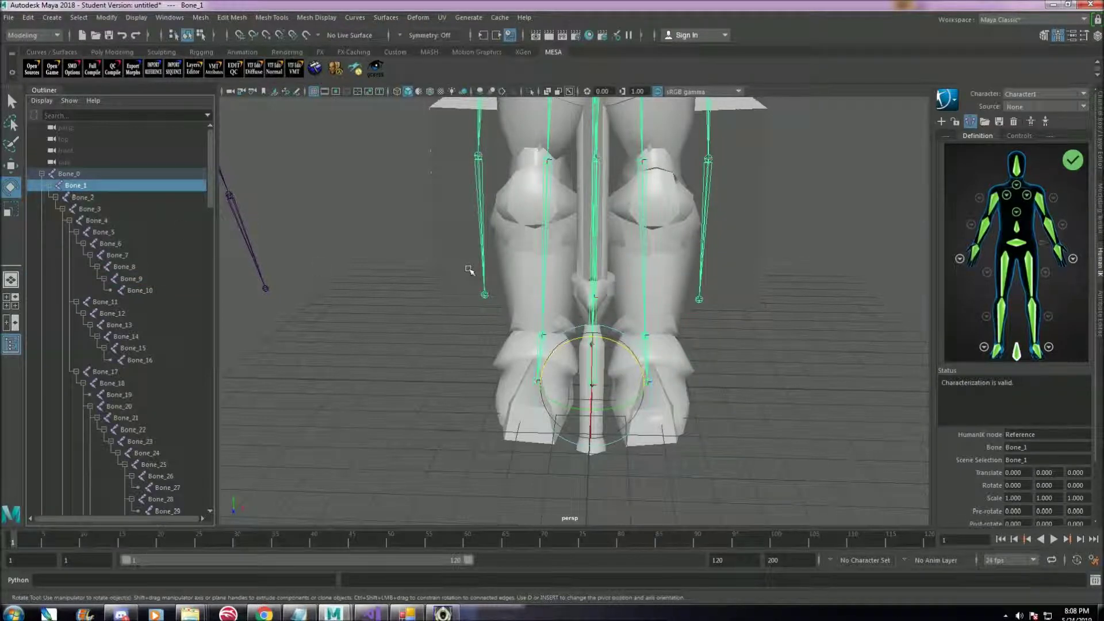
key(a)
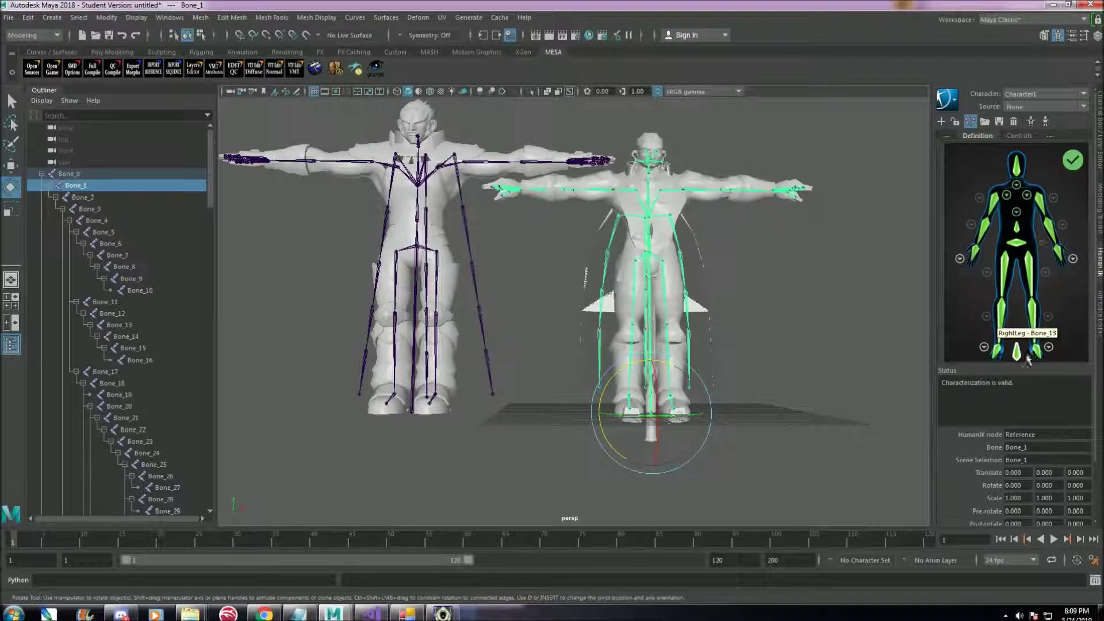
scroll(66, 233, down, 20)
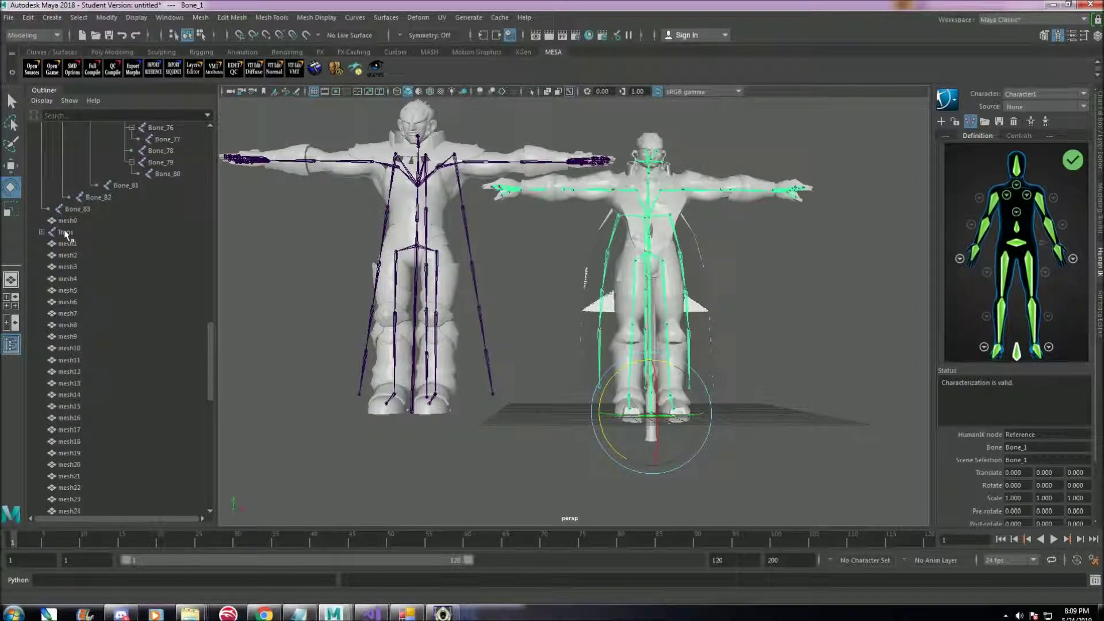
scroll(105, 254, up, 20)
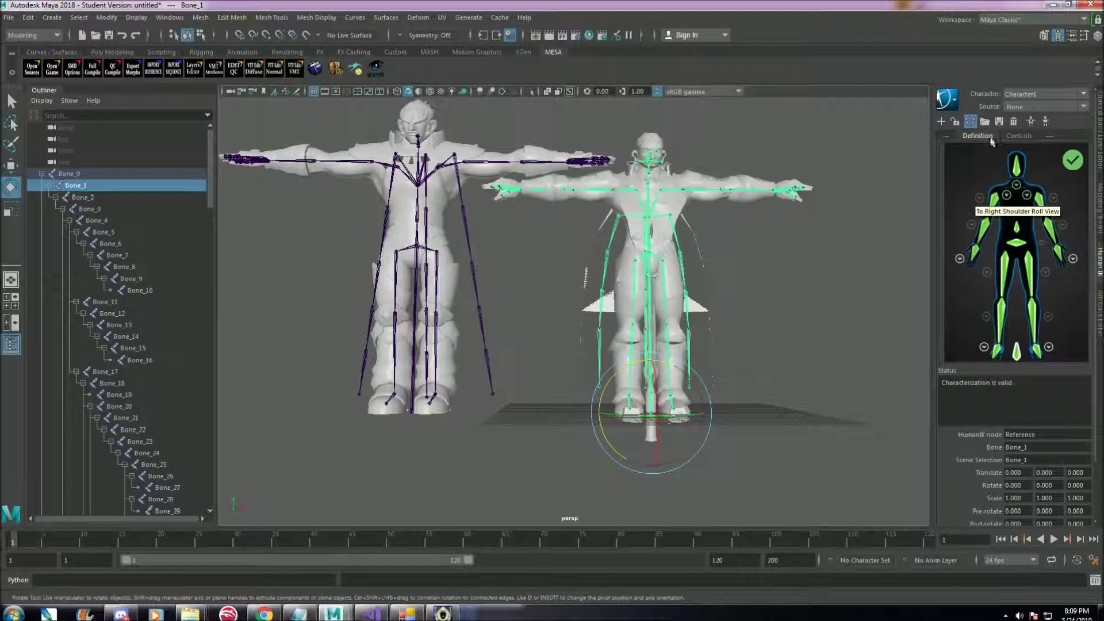
Step: Examine Melee Ganon's hand and finger joints up close, and review the T-posed arms from several angles
alt+drag(805, 190, 805, 218)
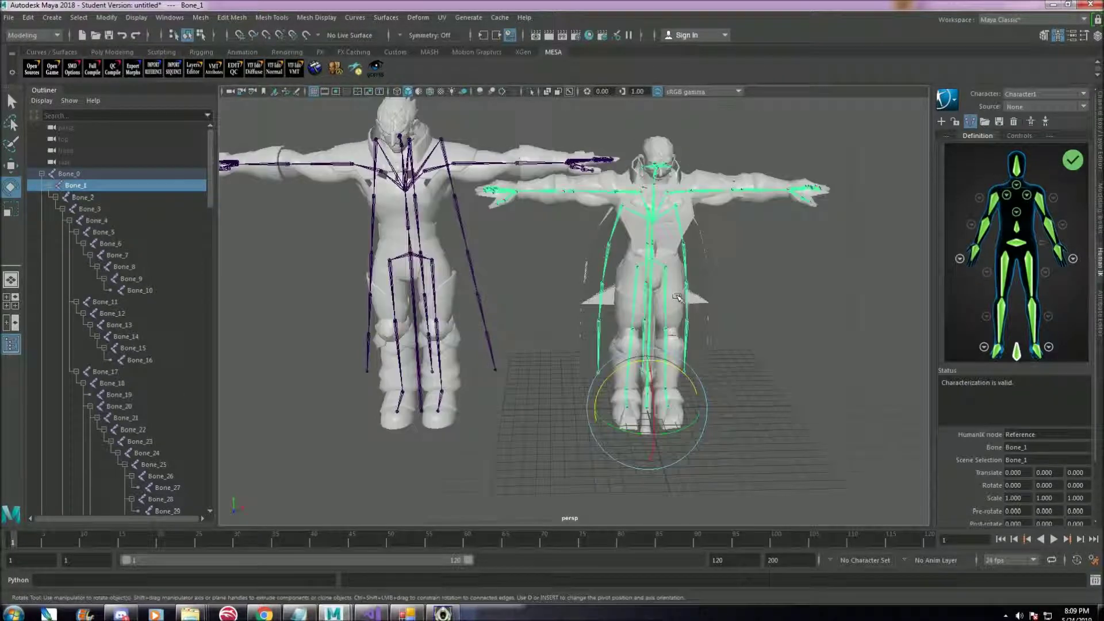
scroll(805, 218, up, 5)
alt+middle_drag(805, 218, 495, 362)
alt+right_drag(495, 362, 679, 374)
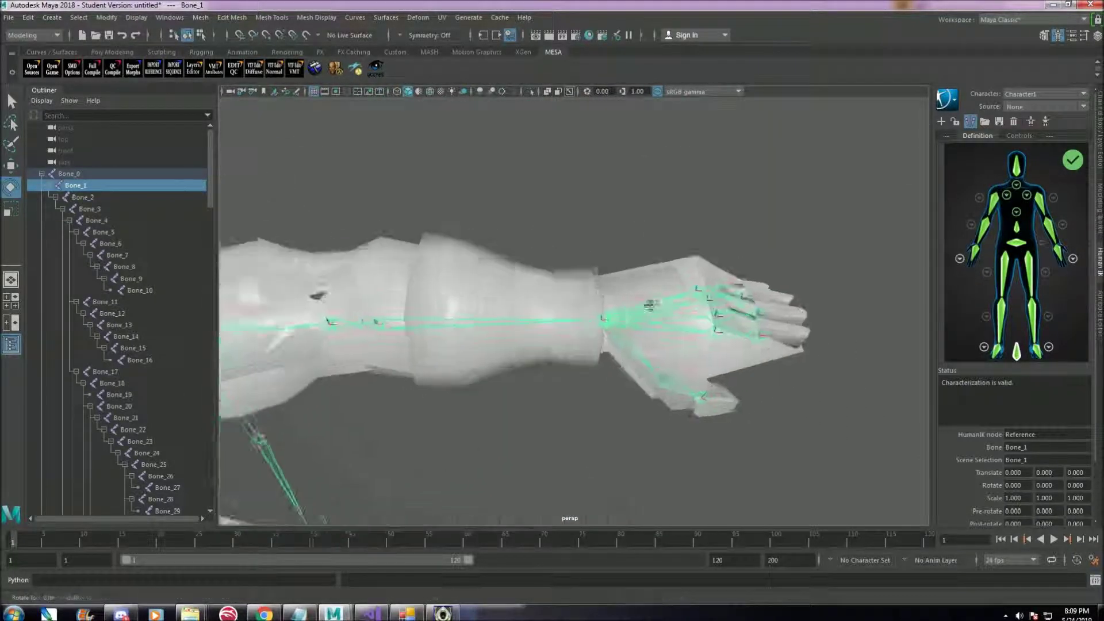
alt+drag(678, 374, 696, 390)
click(834, 428)
alt+drag(833, 428, 800, 420)
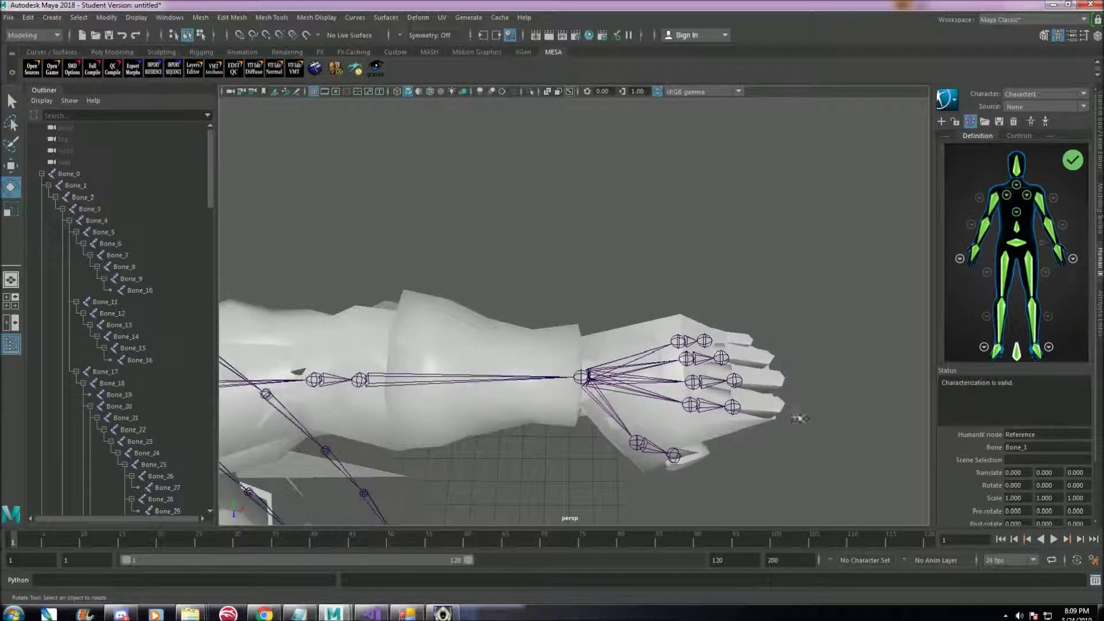
scroll(722, 399, down, 4)
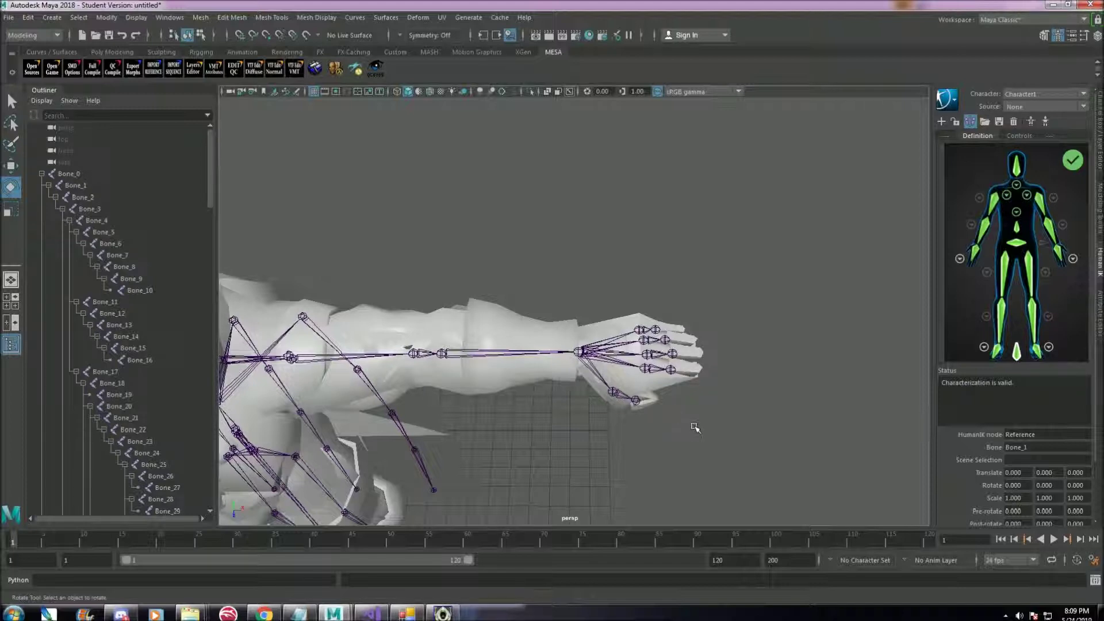
alt+drag(621, 453, 609, 406)
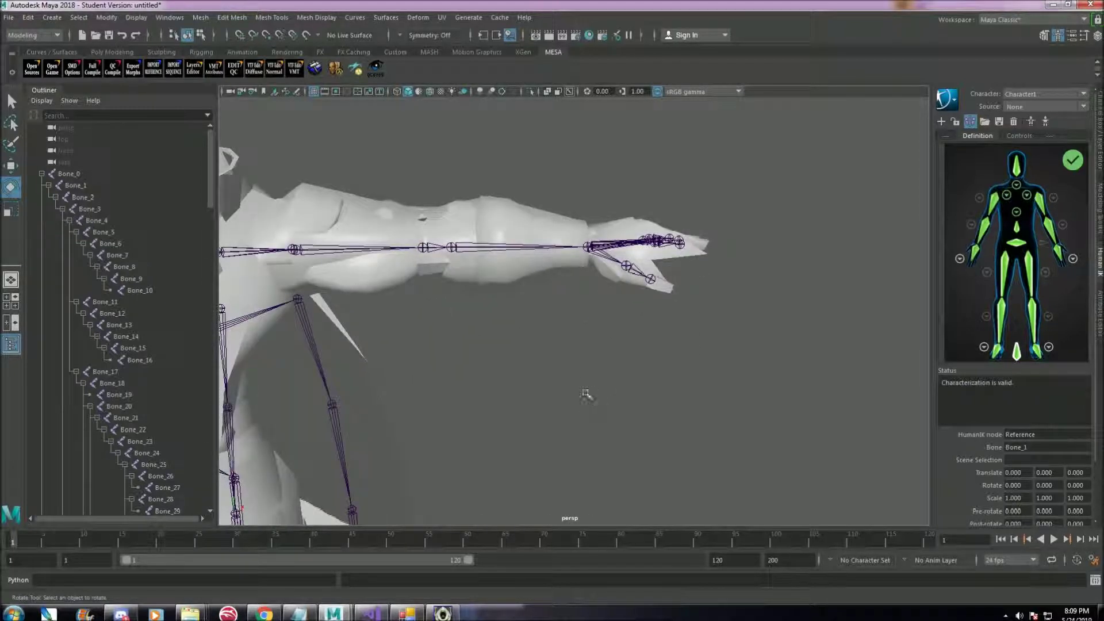
alt+middle_drag(585, 393, 803, 399)
alt+right_drag(803, 398, 712, 355)
alt+middle_drag(705, 365, 756, 323)
alt+right_drag(757, 323, 722, 307)
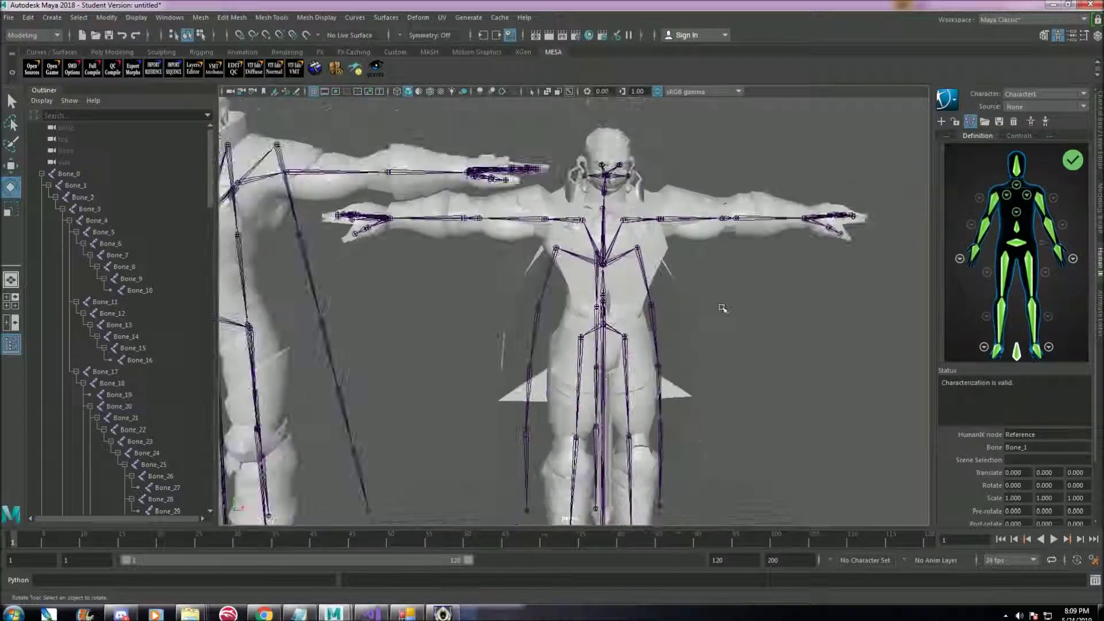
alt+drag(714, 306, 707, 284)
alt+middle_drag(756, 319, 704, 261)
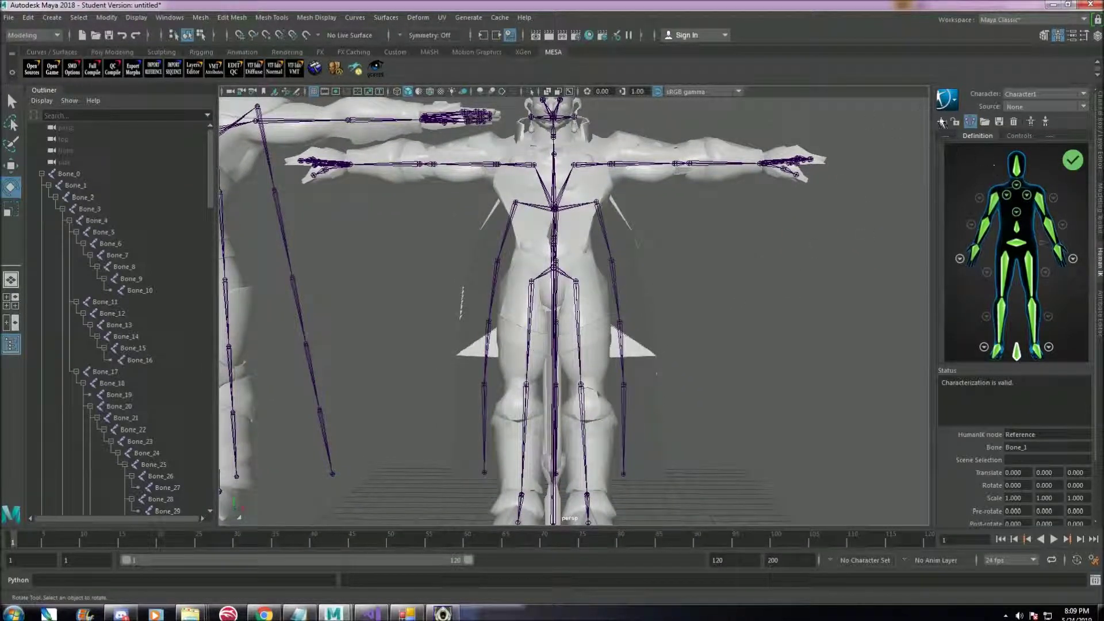
Step: Lock Character1's HumanIK definition and create a new character definition for the Ultimate Ganon skeleton
click(955, 122)
scroll(711, 285, down, 2)
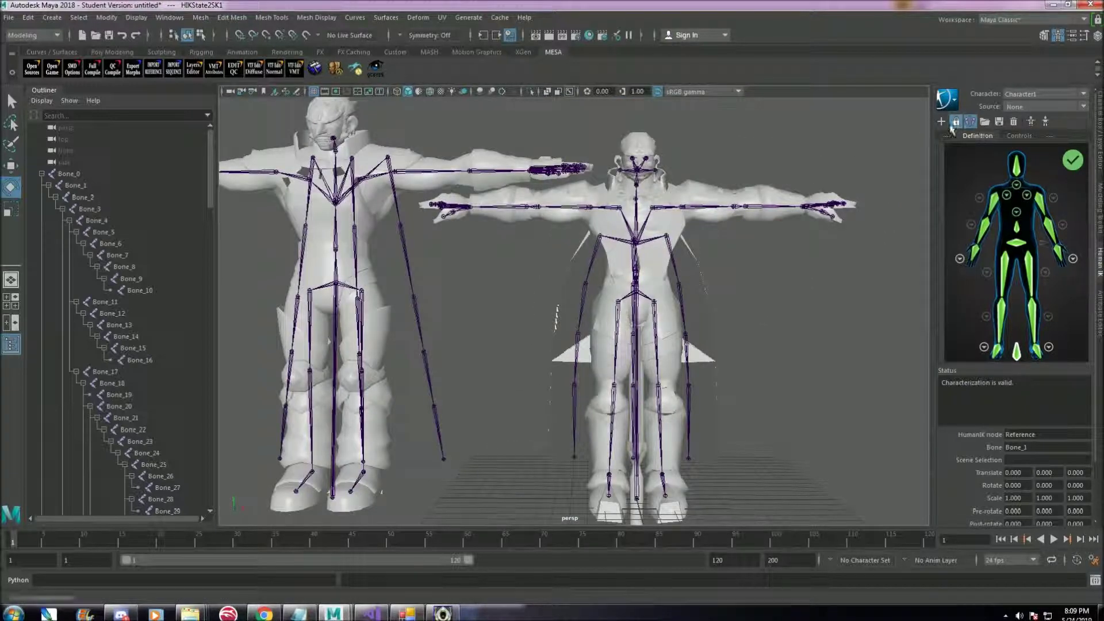
click(942, 122)
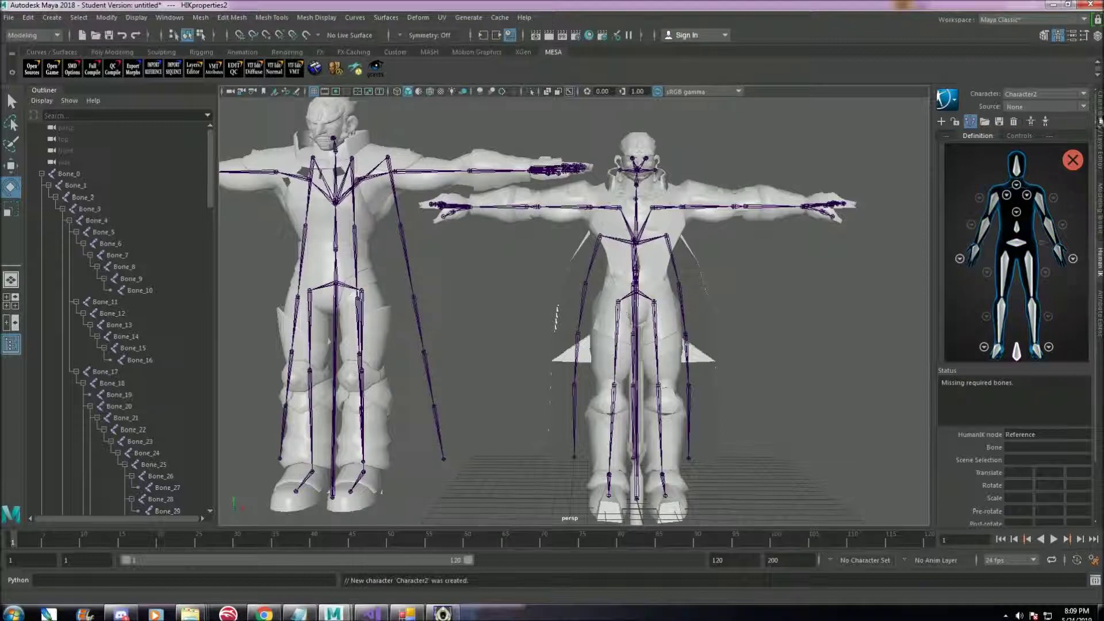
Step: Assign Ultimate Ganon's Head joint to the Head slot of the Character2 definition
alt+middle_drag(332, 300, 423, 301)
alt+drag(422, 301, 559, 287)
scroll(560, 287, up, 5)
alt+middle_drag(544, 264, 438, 384)
scroll(527, 289, down, 3)
alt+drag(527, 290, 627, 276)
scroll(626, 276, up, 5)
alt+middle_drag(626, 276, 584, 331)
double_click(1017, 168)
click(585, 174)
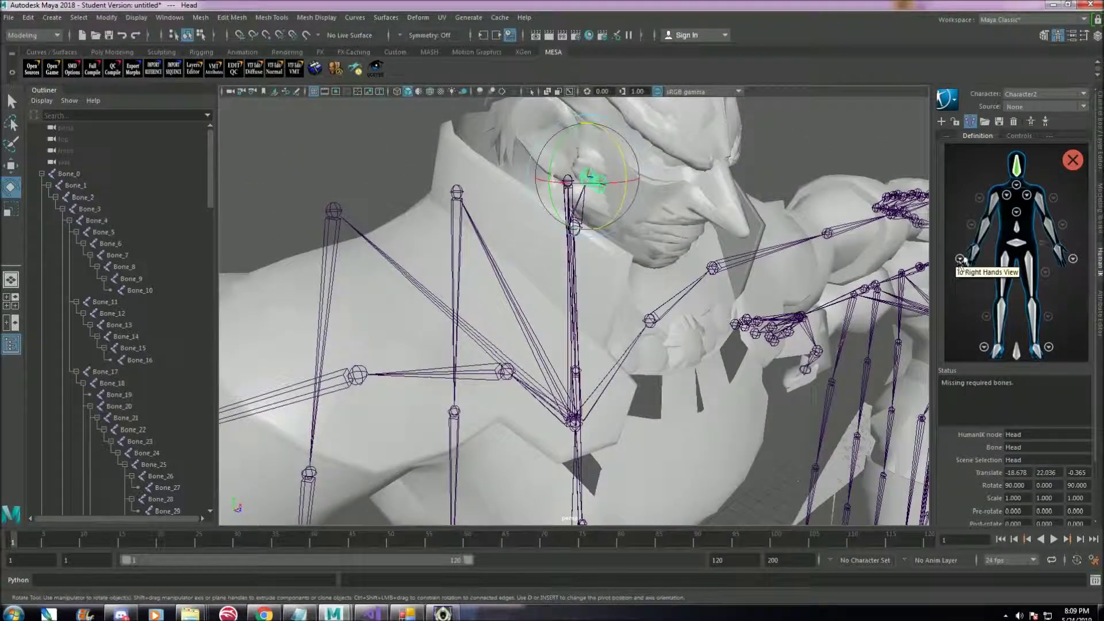
Step: Assign the Neck joint to the Neck slot, replacing the mistaken mesh1 assignment
click(1016, 185)
click(583, 214)
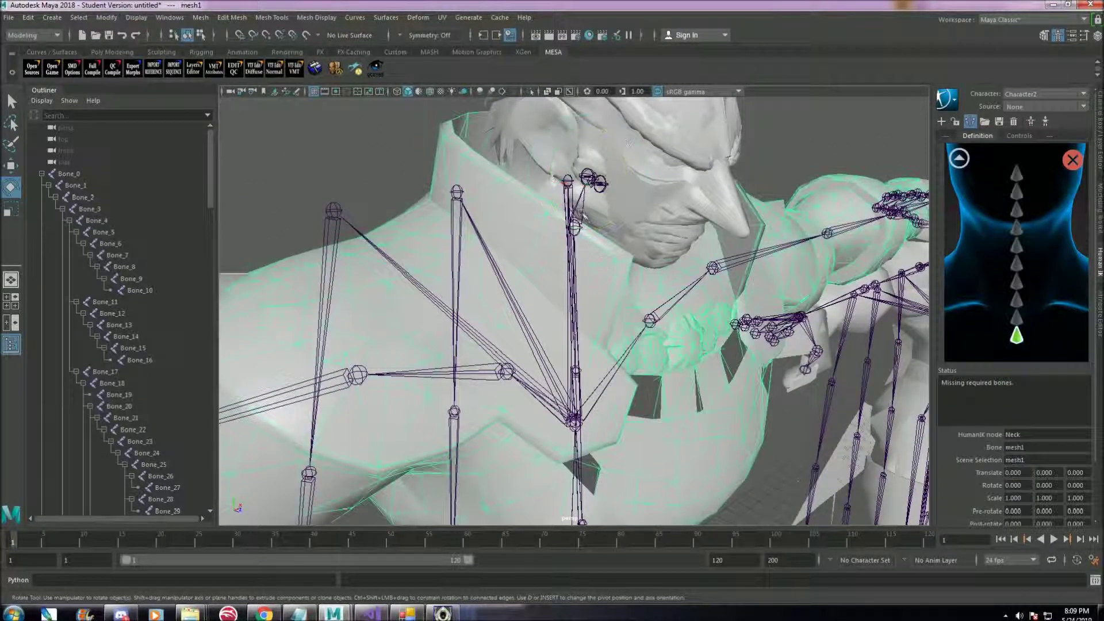
click(574, 229)
alt+drag(619, 279, 566, 299)
click(959, 159)
alt+middle_drag(586, 305, 570, 232)
Step: Assign the left clavicle joint ClavicleL to the LeftShoulder slot
click(1025, 201)
double_click(986, 259)
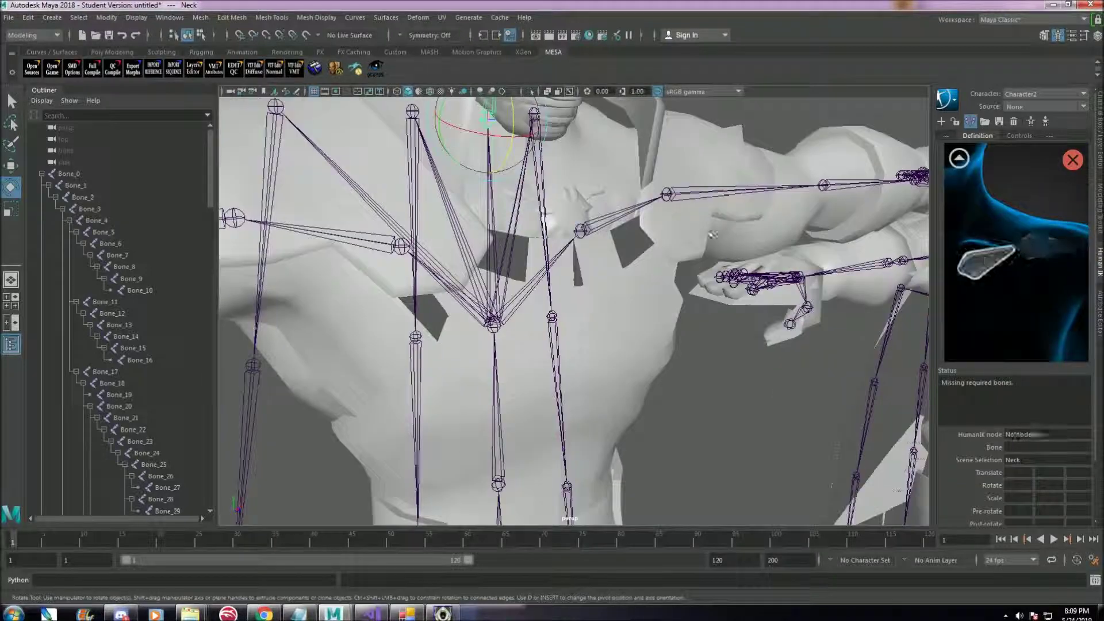
click(581, 231)
alt+drag(719, 233, 664, 223)
click(958, 159)
Step: Assign the left upper-arm joint to the LeftArm slot and ArmL to the LeftForeArm slot
click(1042, 208)
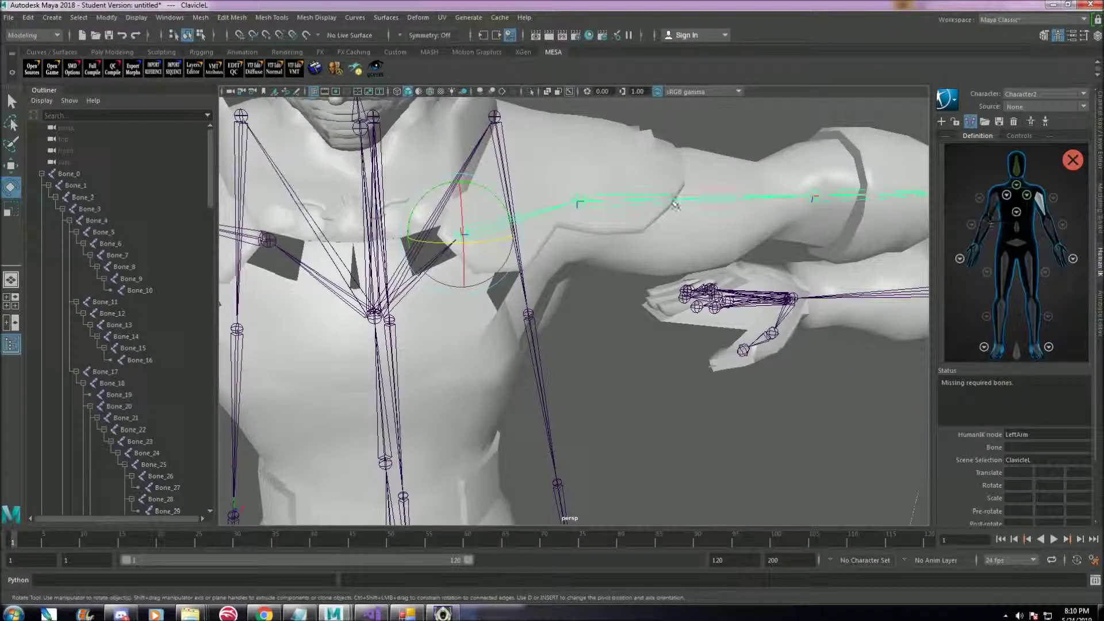
key(f)
click(542, 206)
alt+drag(542, 206, 566, 296)
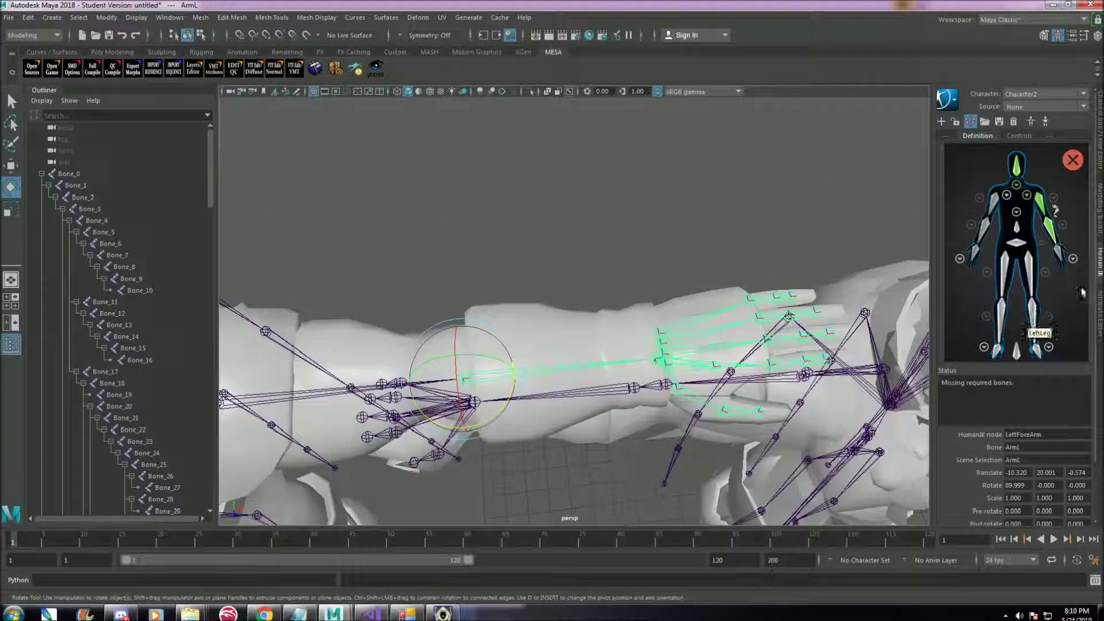
Step: Assign the FingerL10 joint at the left wrist to the LeftHand slot
double_click(1056, 253)
click(656, 358)
alt+middle_drag(656, 357, 920, 241)
alt+drag(789, 457, 692, 271)
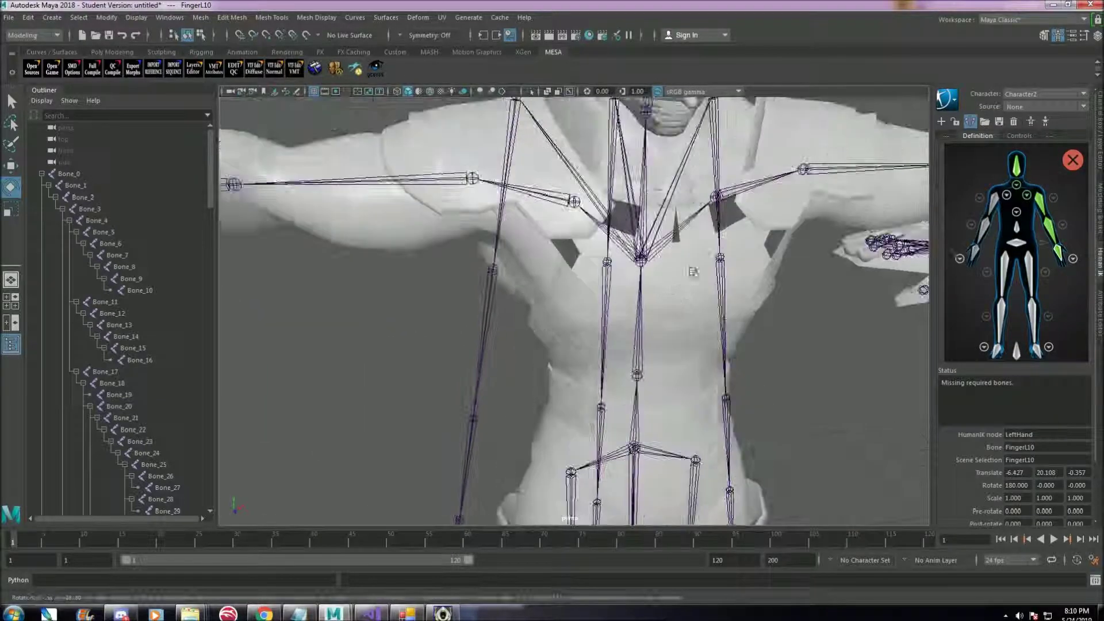
Step: Assign the right clavicle joint ClavicleR to the RightShoulder slot
click(1006, 195)
click(543, 200)
scroll(1011, 230, down, 5)
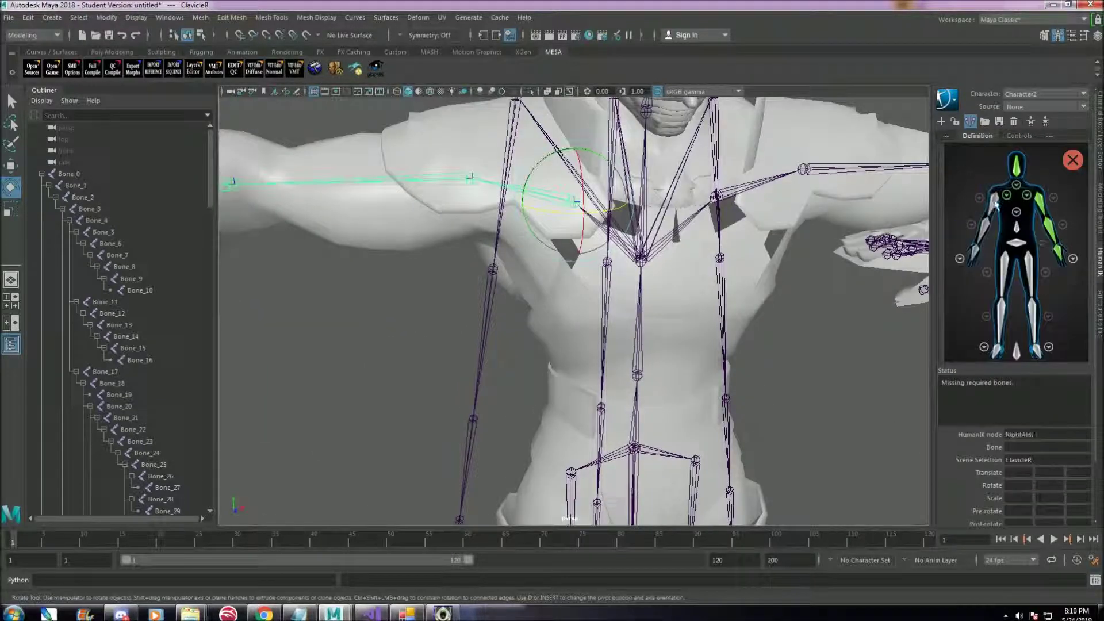
Step: Assign the right upper-arm joint to the RightArm slot and the right elbow joint to the RightForeArm slot
key(f)
double_click(981, 223)
click(557, 187)
alt+drag(556, 187, 488, 391)
Step: Assign the right wrist joint HandR to the RightHand slot
double_click(973, 252)
click(405, 328)
alt+drag(579, 436, 579, 270)
alt+middle_drag(817, 460, 438, 261)
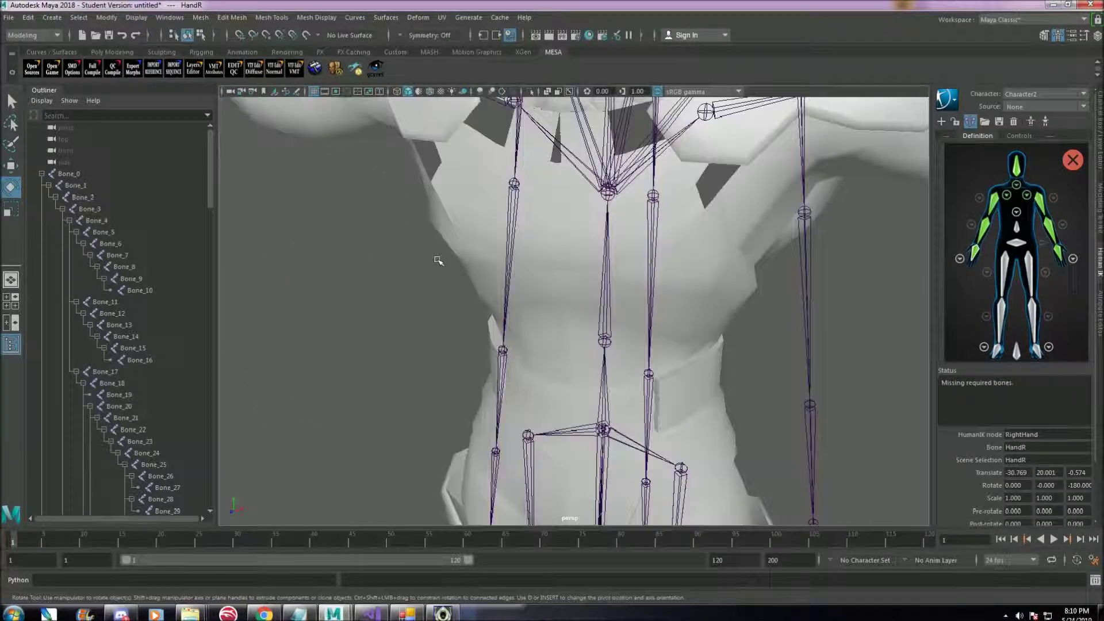
Step: Assign the Waist joint to the Spine slot and the pelvis joint to the Hips slot
scroll(438, 261, down, 3)
click(1016, 213)
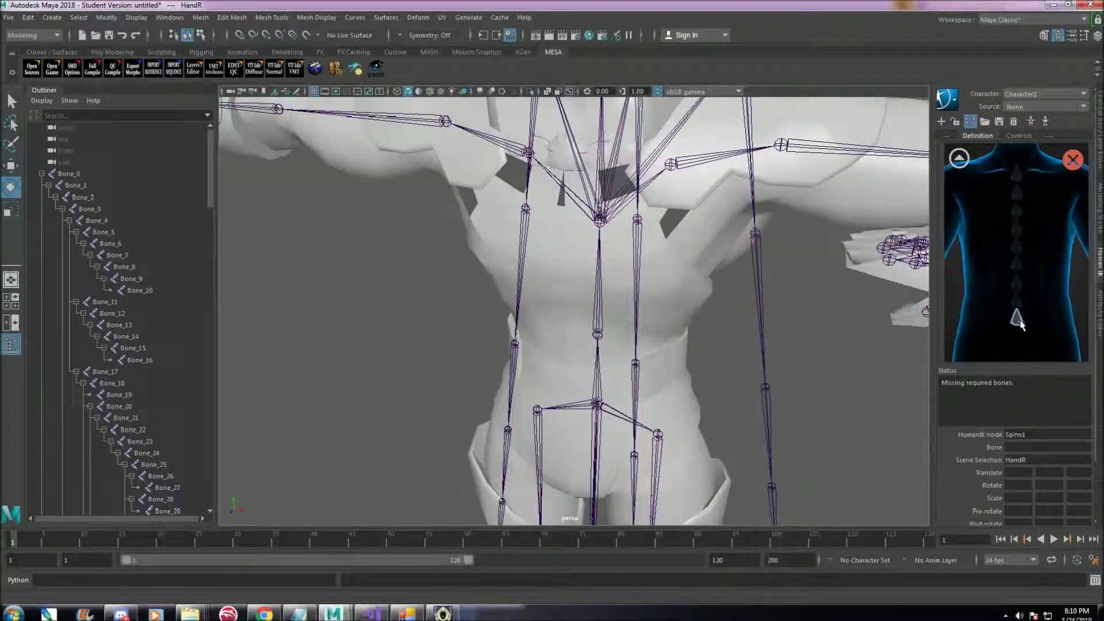
click(600, 221)
click(959, 159)
key(Up)
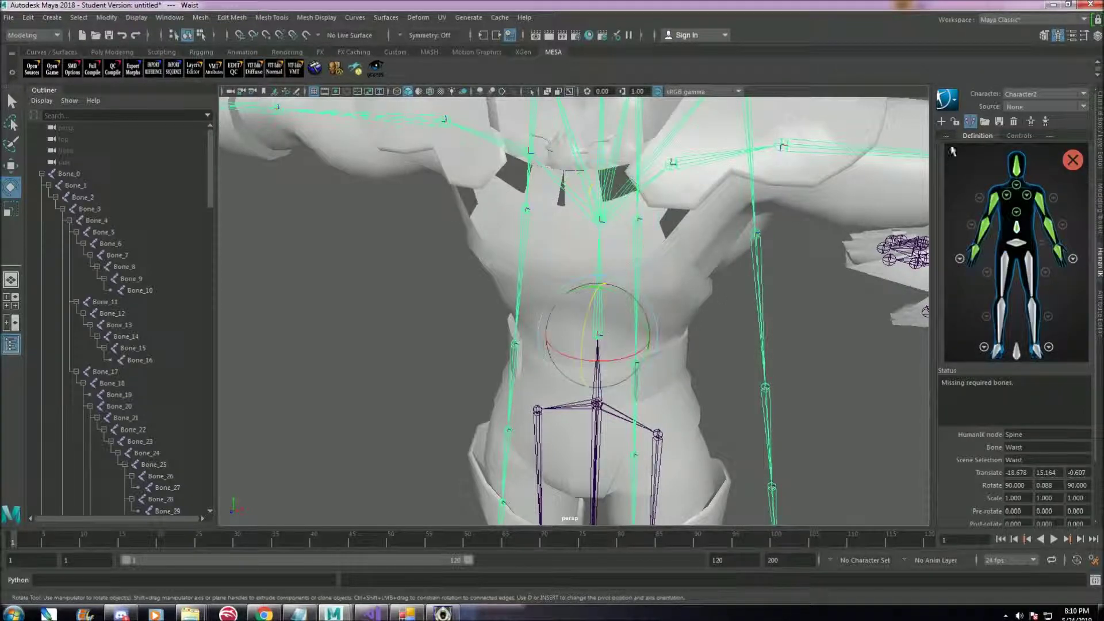
click(1016, 243)
click(596, 404)
alt+middle_drag(597, 425, 581, 121)
Step: Assign both thigh joints to the upper-leg slots, KneeR to the RightLeg slot and KneeL to the LeftLeg slot
click(997, 302)
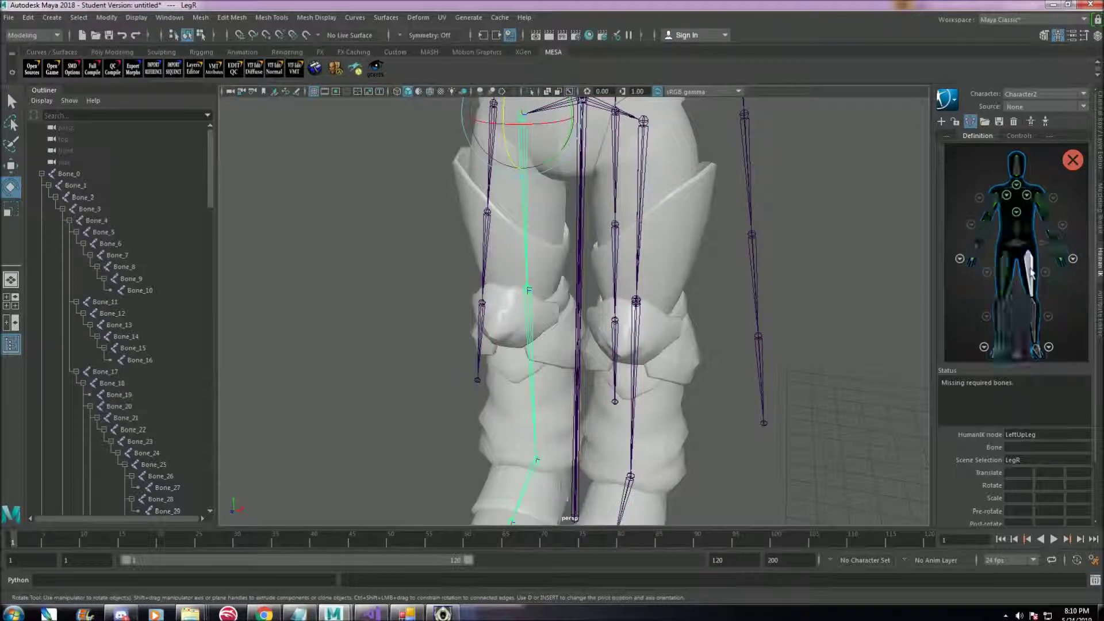
click(999, 313)
alt+middle_drag(520, 371, 515, 306)
click(526, 306)
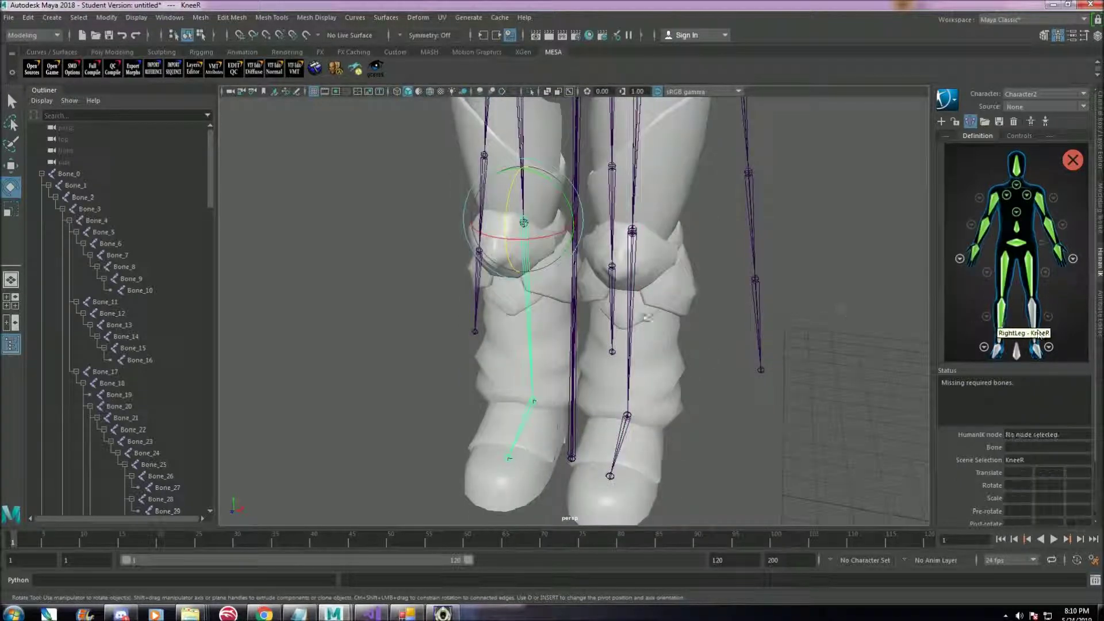
click(1033, 316)
click(634, 311)
Step: Assign the right ankle joint to the RightFoot slot and the left ankle joint FootL to the LeftFoot slot
double_click(998, 350)
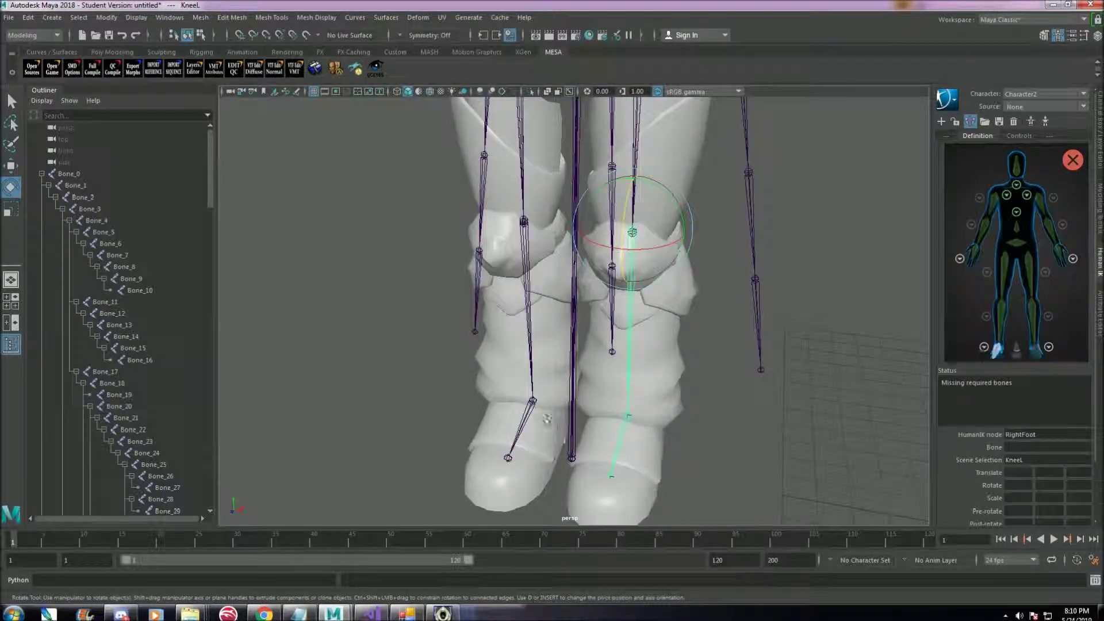
click(527, 414)
double_click(1036, 351)
click(620, 436)
Step: Assign the root joint Trans to the Reference slot and frame it in the viewport
double_click(1015, 352)
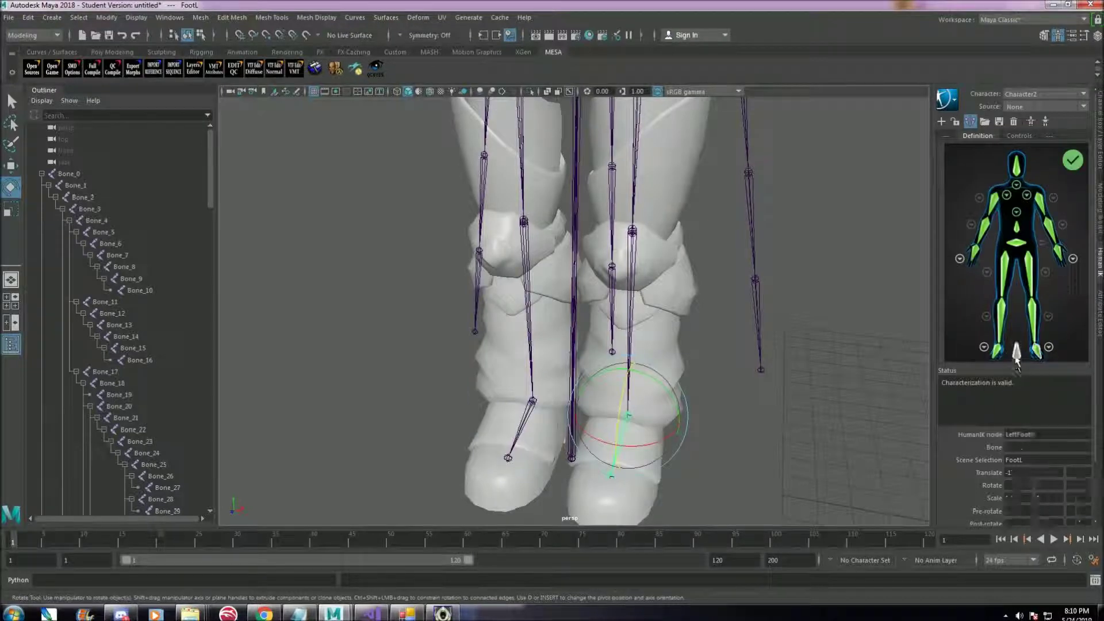
scroll(149, 337, down, 20)
click(65, 231)
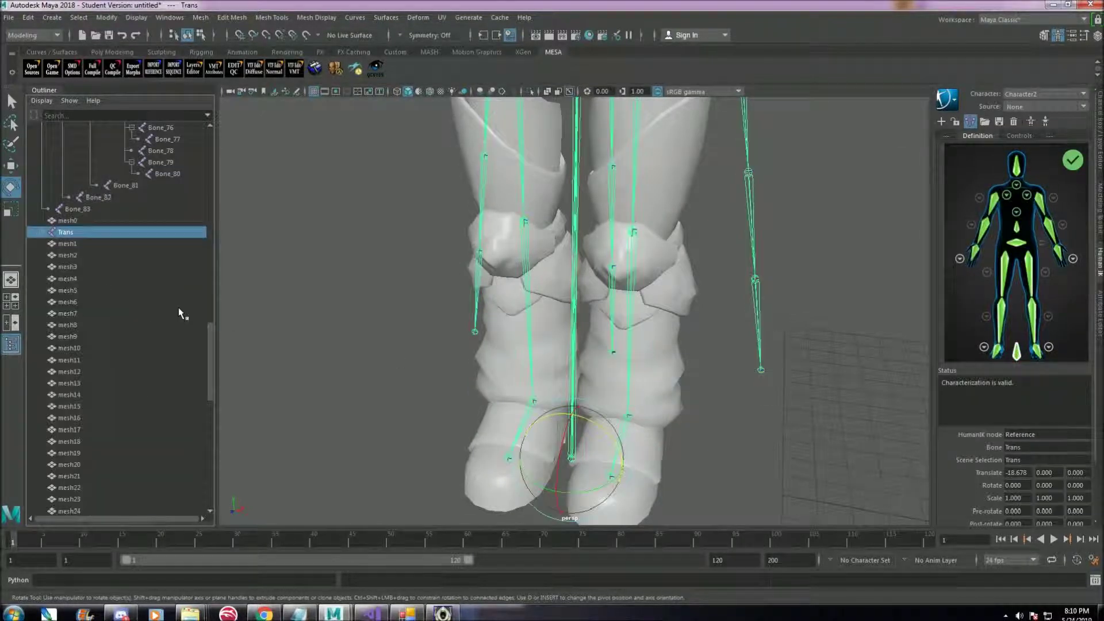
key(f)
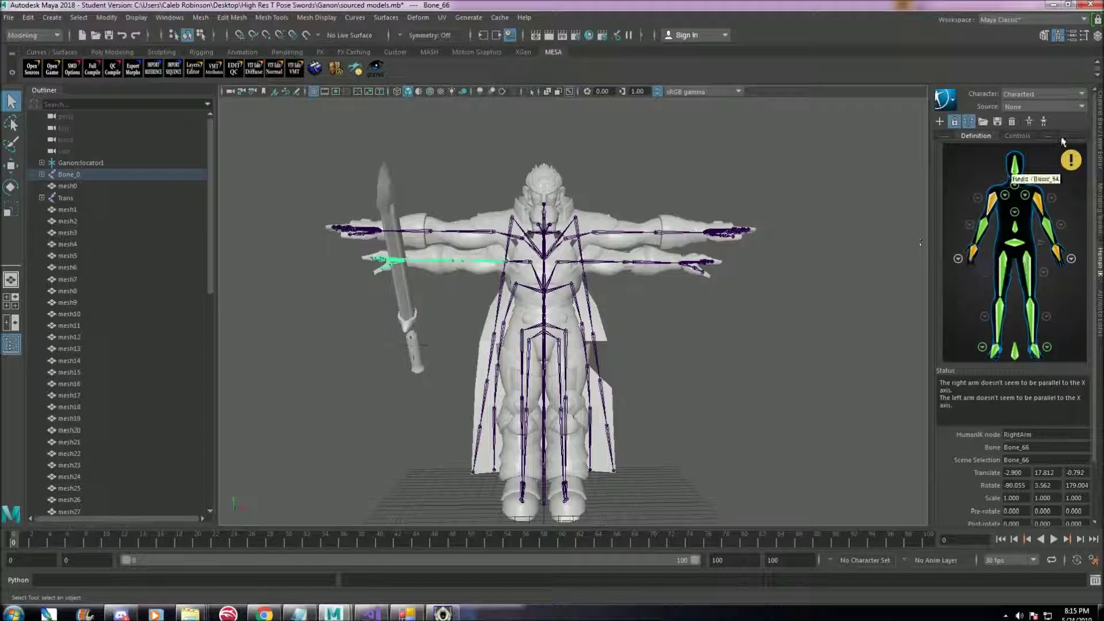
Step: Set Character1's HumanIK source to Character2, and select every joint of the expanded Trans hierarchy down to Throw
click(1081, 106)
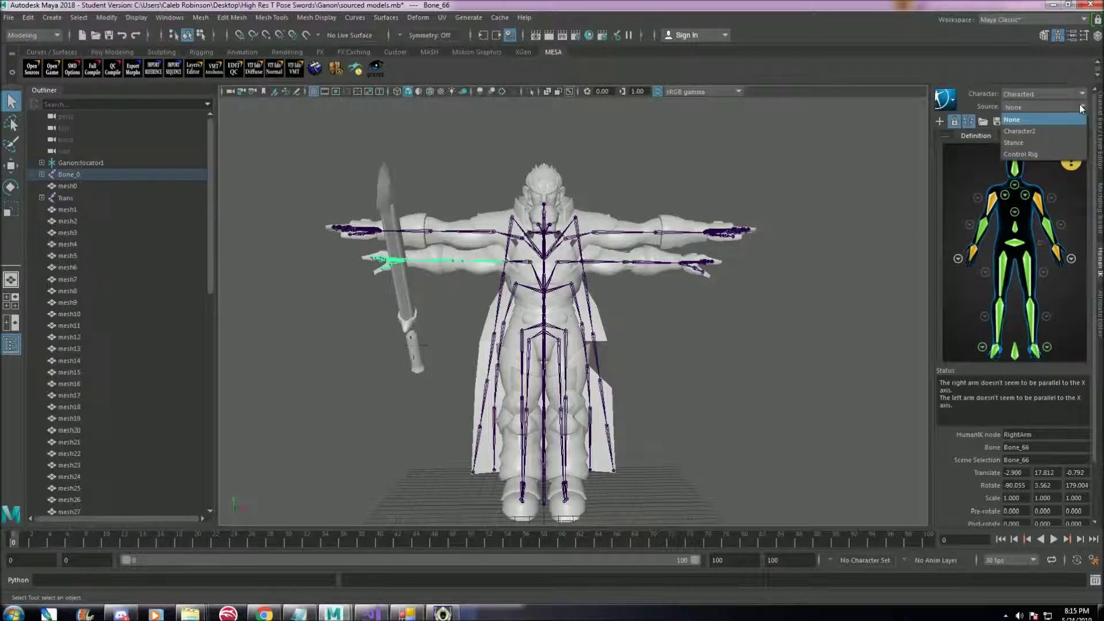
click(1040, 131)
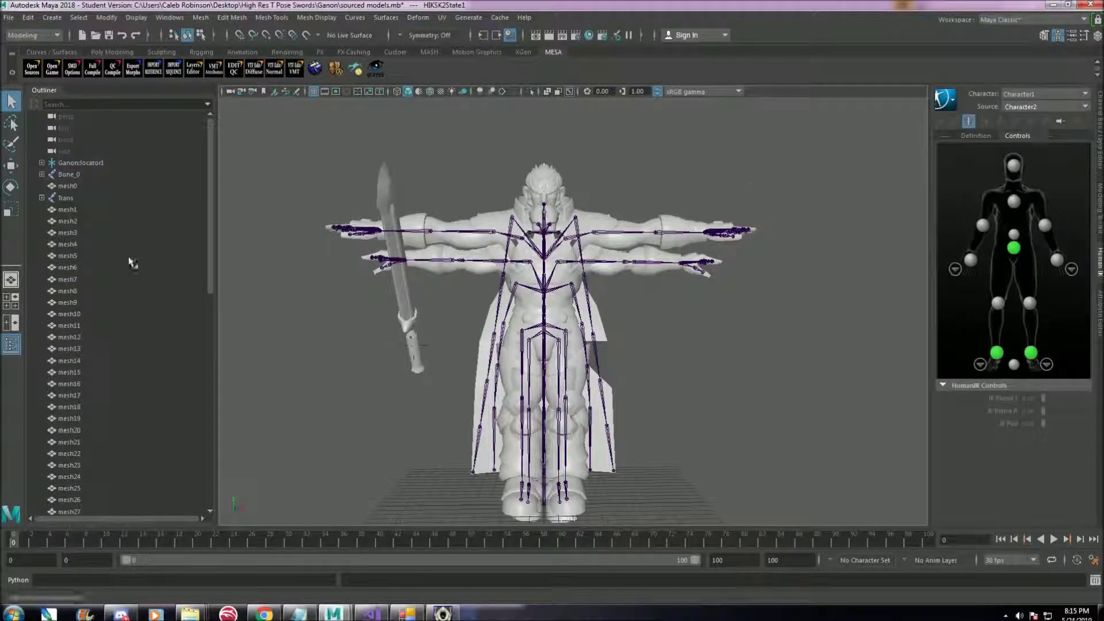
click(62, 199)
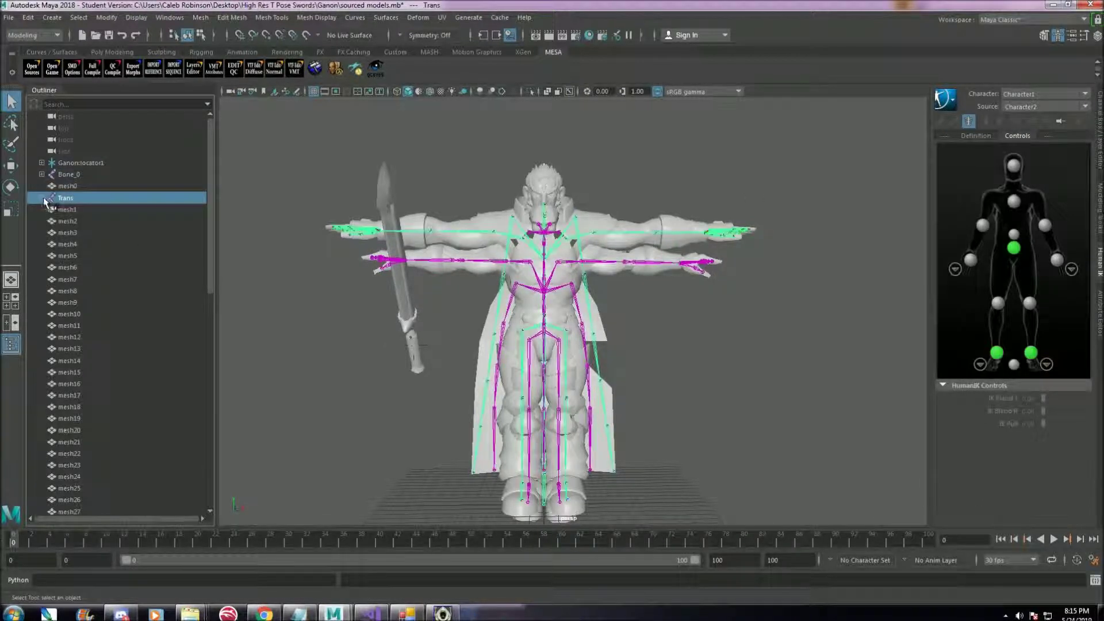
shift+click(42, 198)
scroll(81, 292, down, 12)
scroll(83, 294, down, 4)
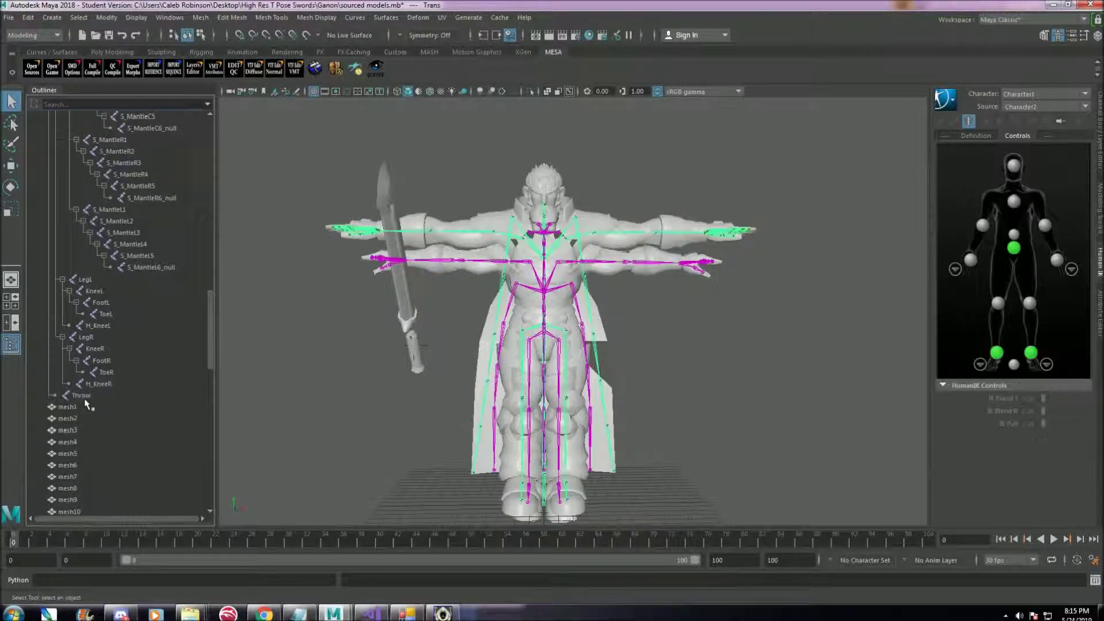
click(81, 396)
Step: Import UltFsmashout.fbx from the desktop's Animation Files folder onto the selected joints and view the posed models
click(10, 21)
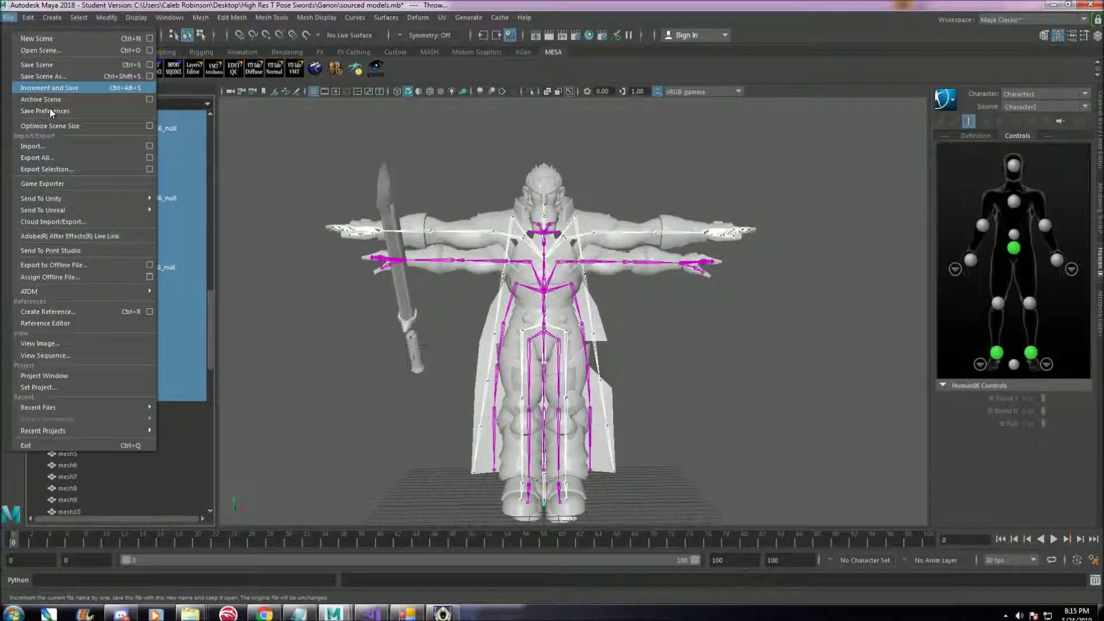
click(47, 147)
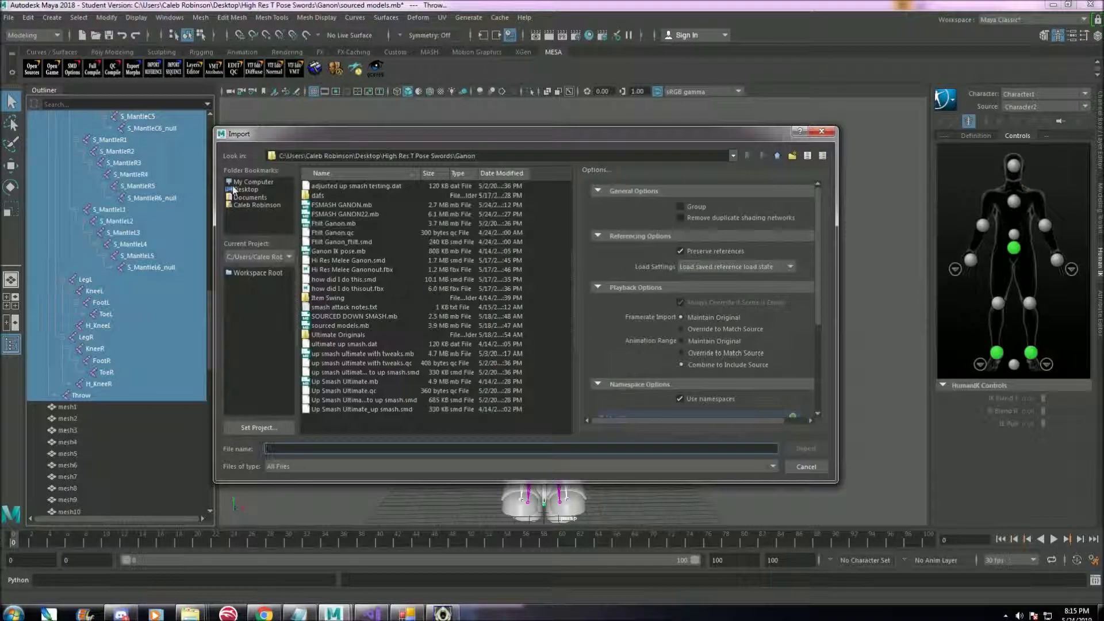
click(242, 190)
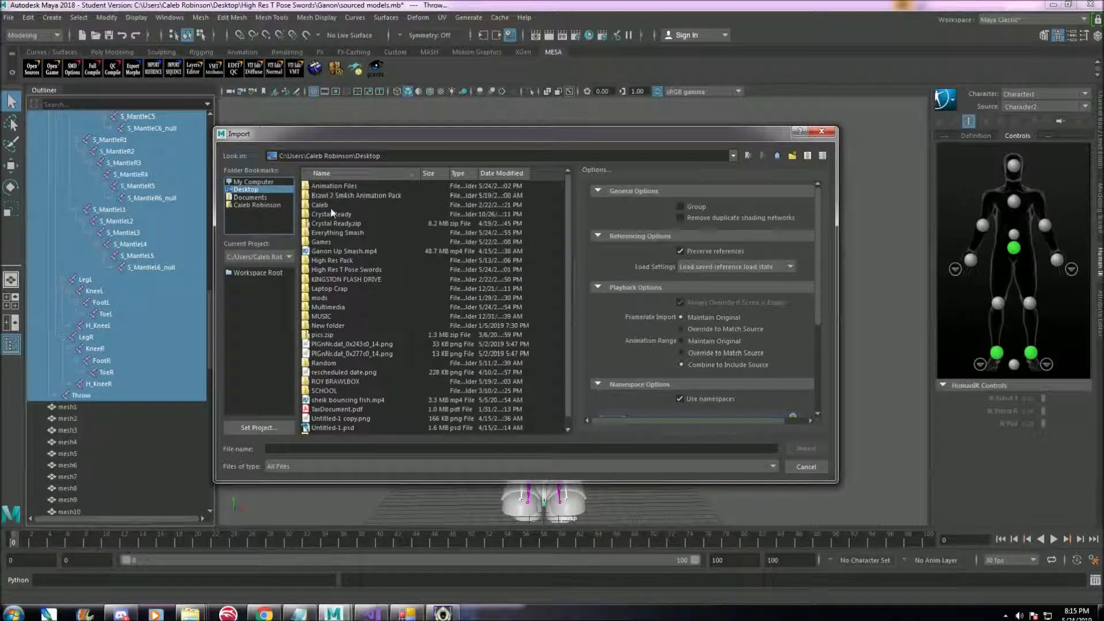
double_click(327, 187)
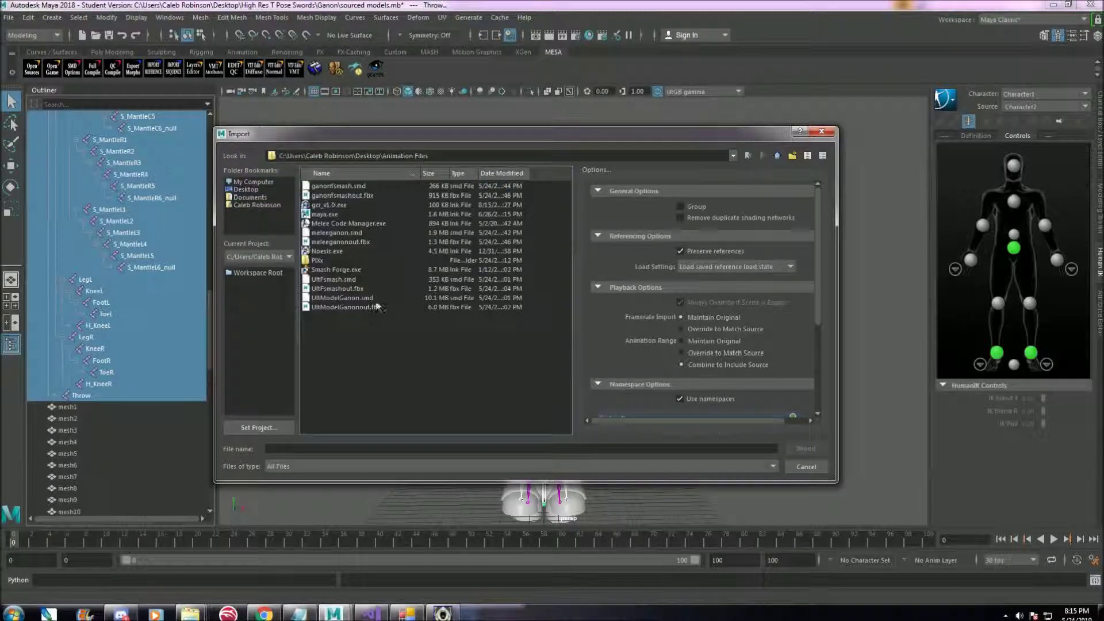
click(335, 288)
click(797, 448)
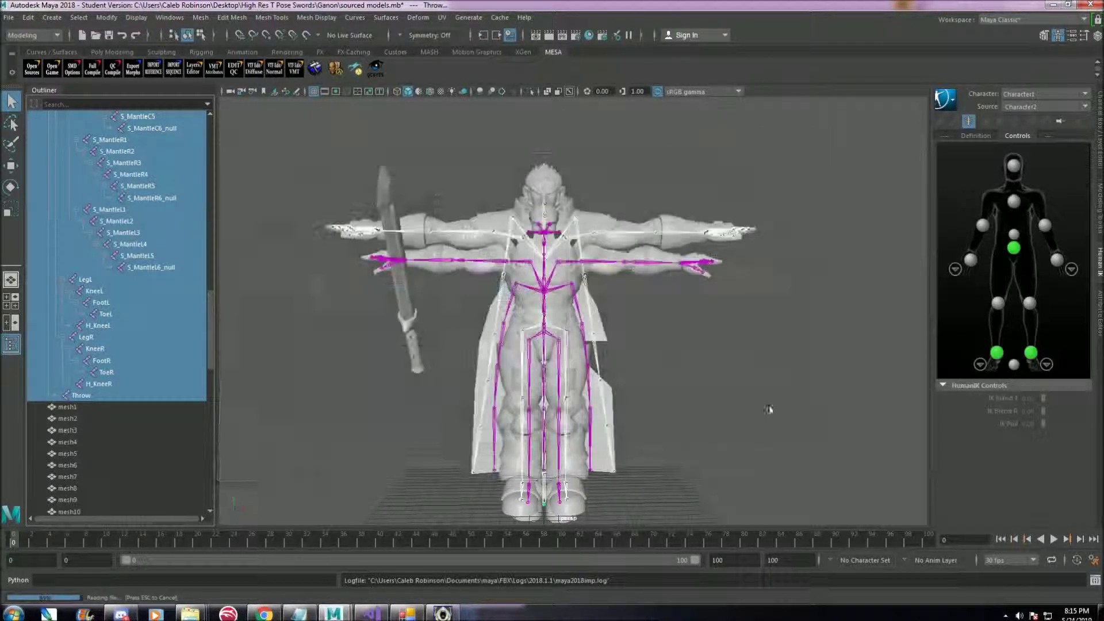
click(639, 332)
alt+drag(617, 358, 733, 382)
alt+middle_drag(733, 382, 676, 277)
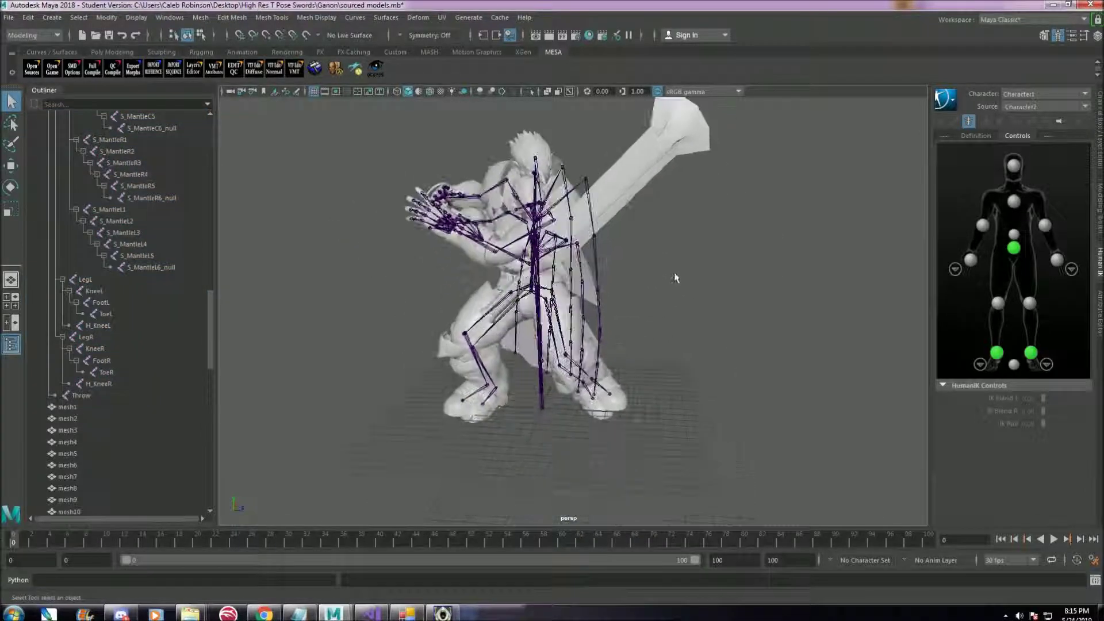
Step: Hide the sword model Ganon:locator1 so that only the characters and their skeletons show
scroll(182, 268, up, 15)
click(79, 162)
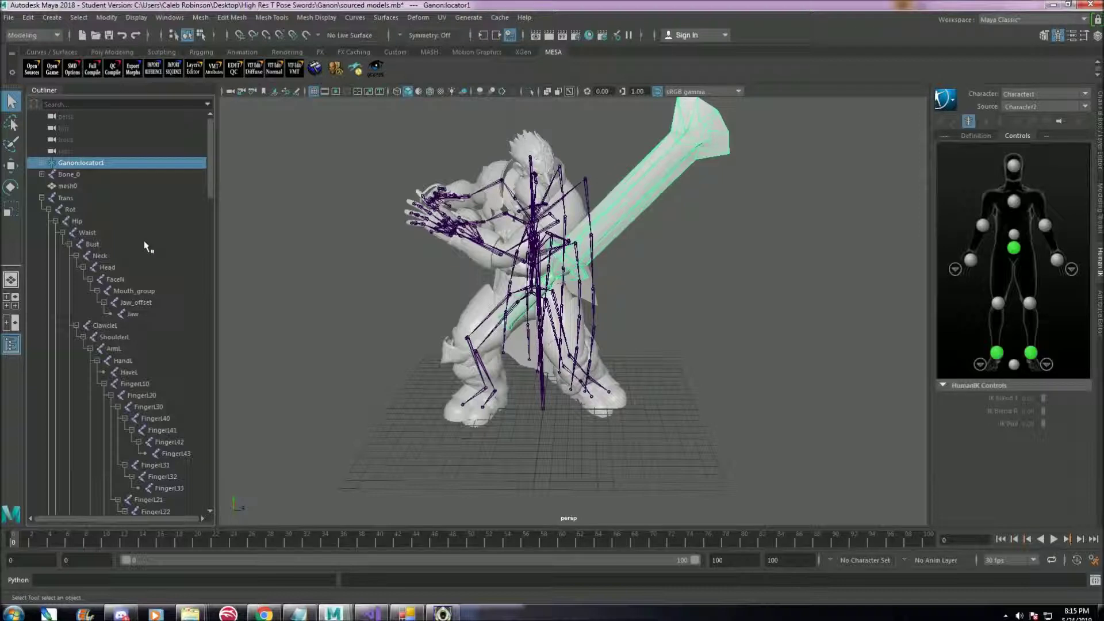
key(ctrl+h)
alt+drag(405, 288, 408, 311)
scroll(409, 296, up, 2)
alt+middle_drag(614, 305, 584, 323)
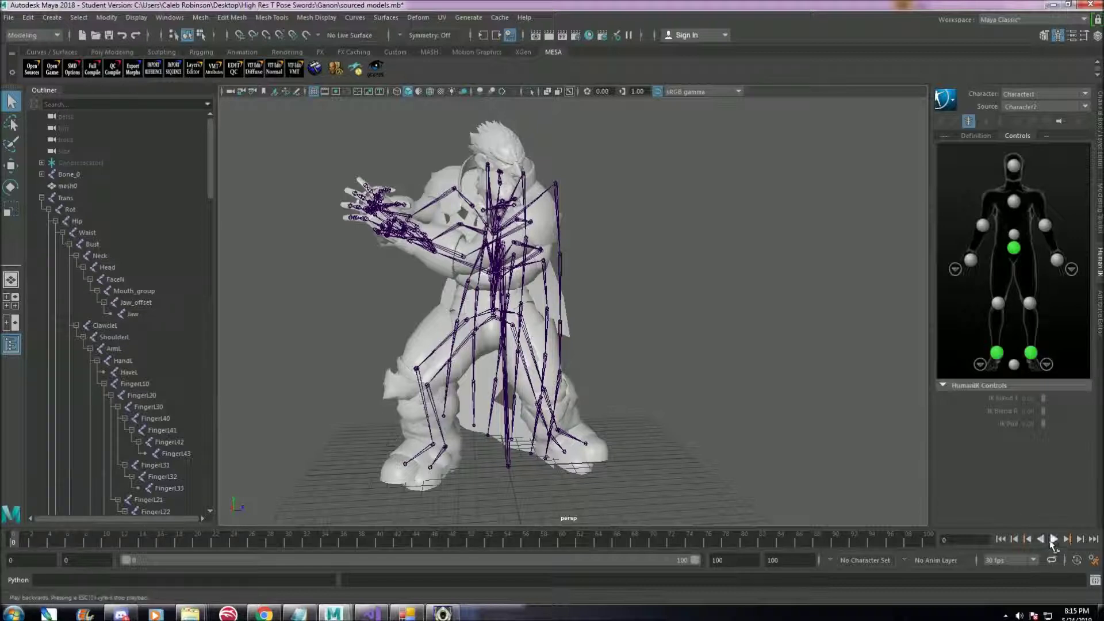
Step: Set both the playback end and the animation end to frame 89, and preview the retargeted animation
key(Tab)
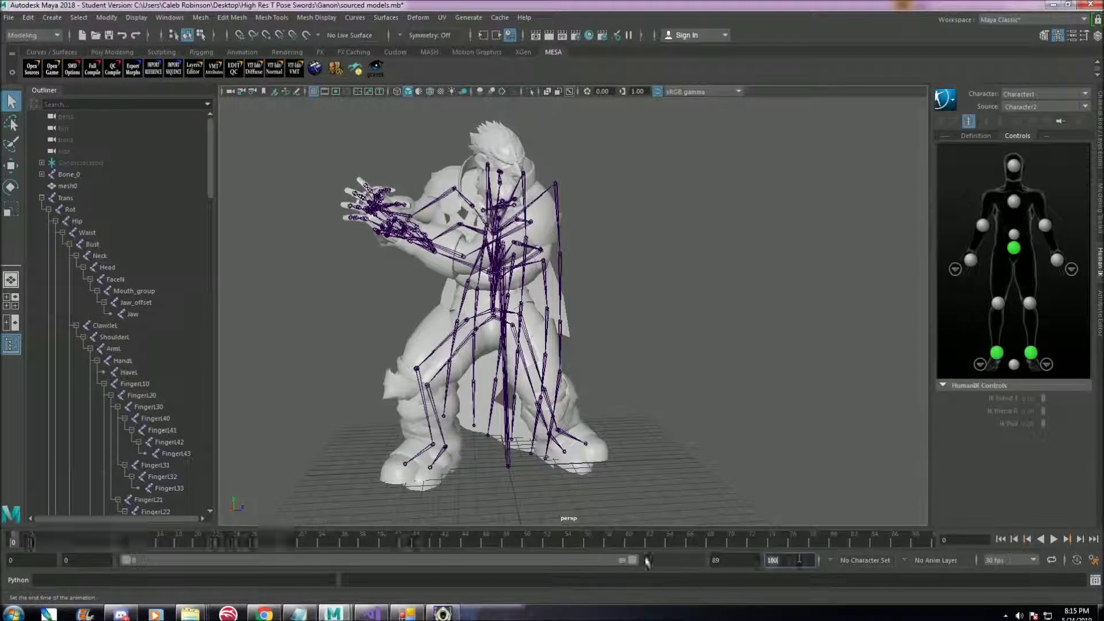
text(89)
click(1053, 540)
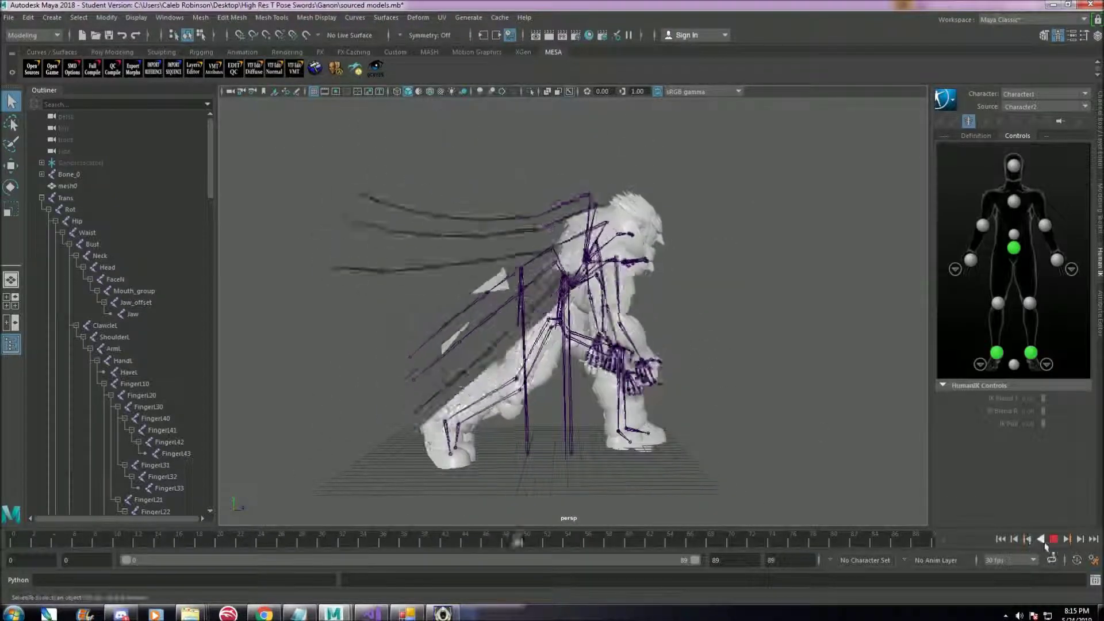
key(Escape)
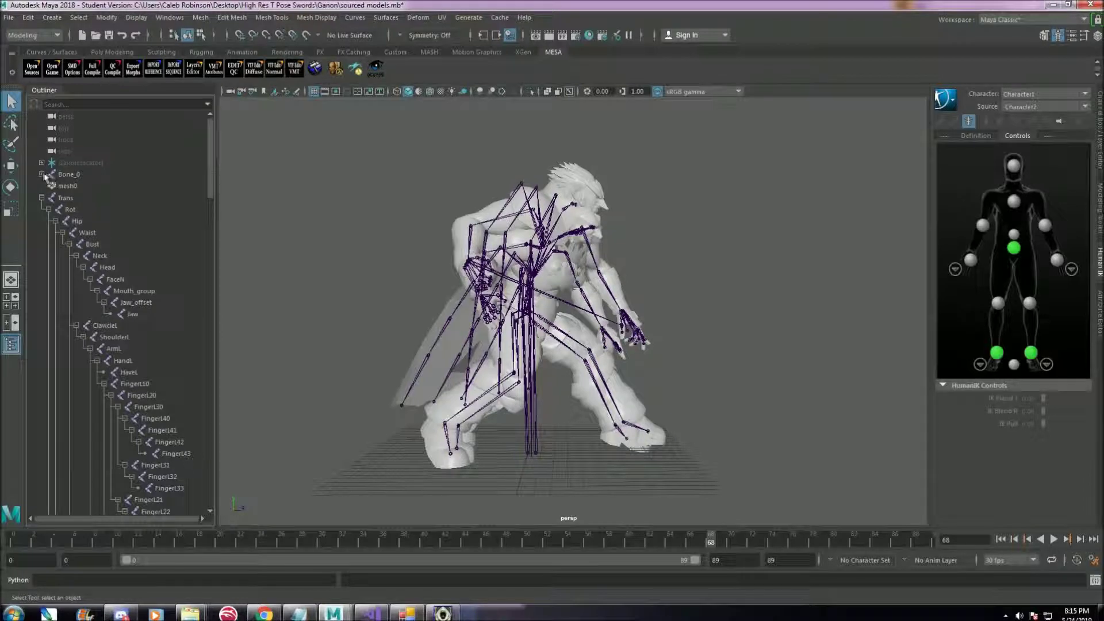
Step: Expand the whole Bone_0 hierarchy and select every joint from Bone_0 down to Bone_83
shift+click(42, 174)
click(64, 174)
scroll(87, 230, down, 15)
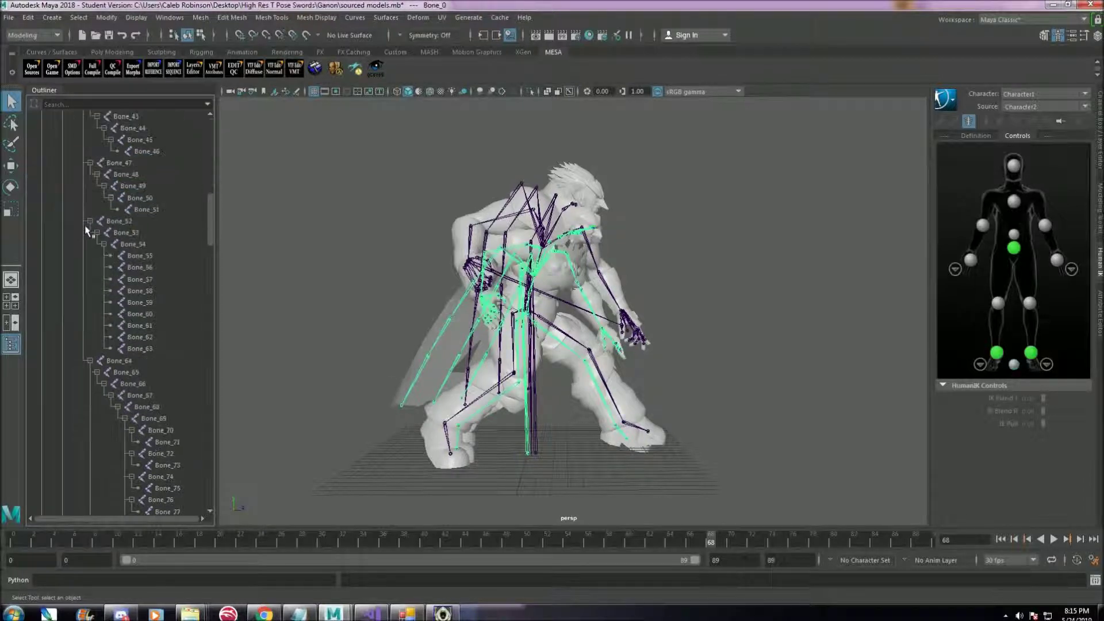
scroll(87, 230, down, 10)
scroll(105, 254, up, 10)
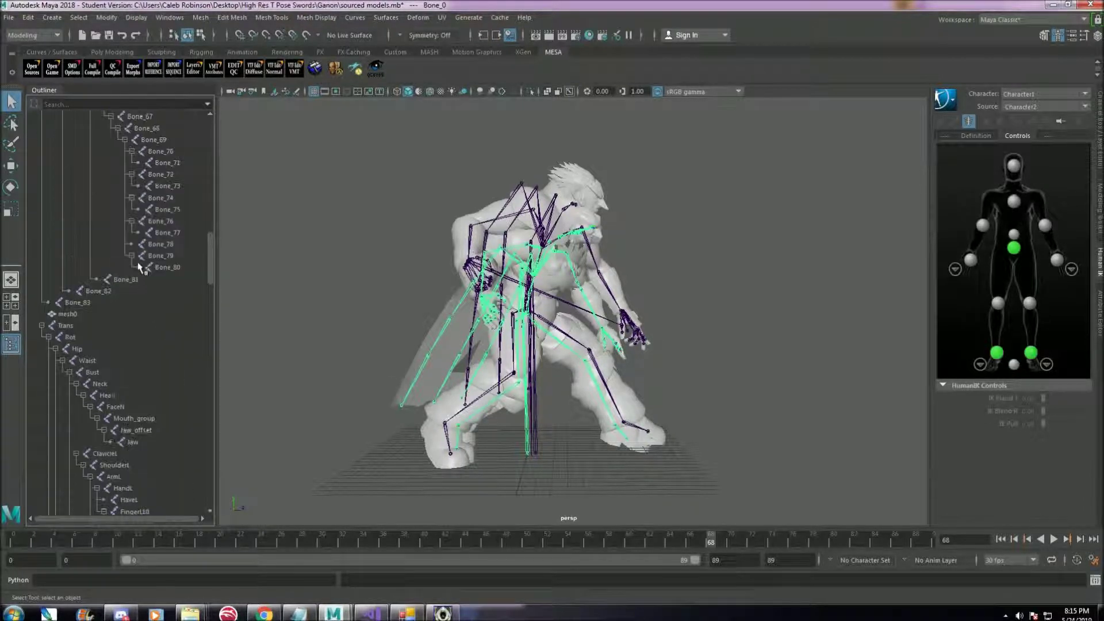
shift+click(77, 396)
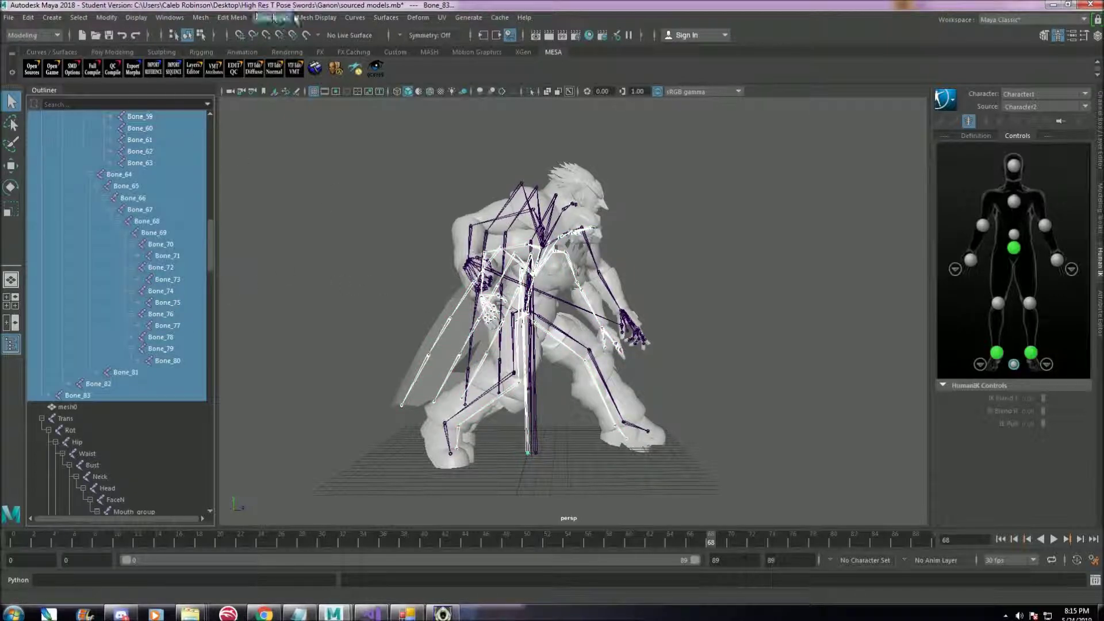
Step: Switch to the Animation menu set and bake the retargeted motion onto the selected joints
click(33, 35)
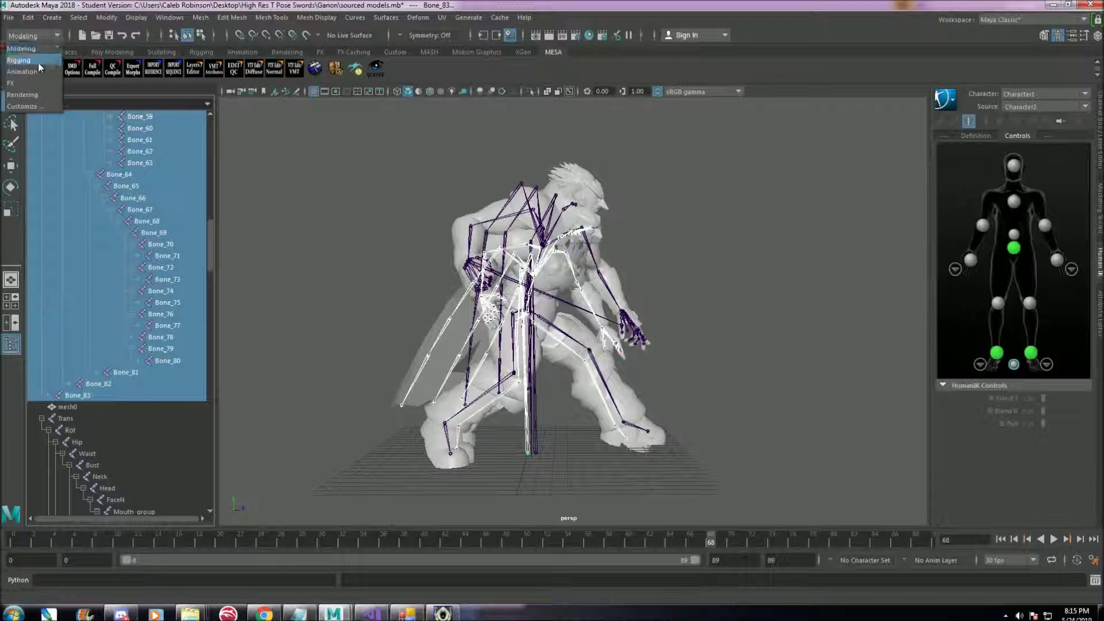
click(38, 61)
click(52, 36)
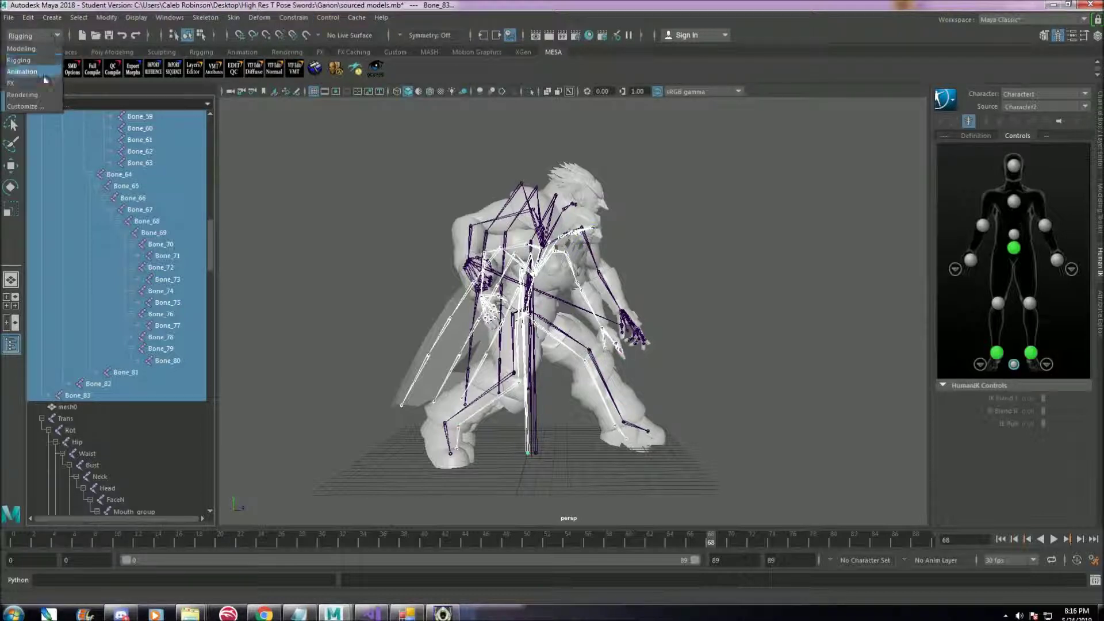
click(54, 66)
click(56, 38)
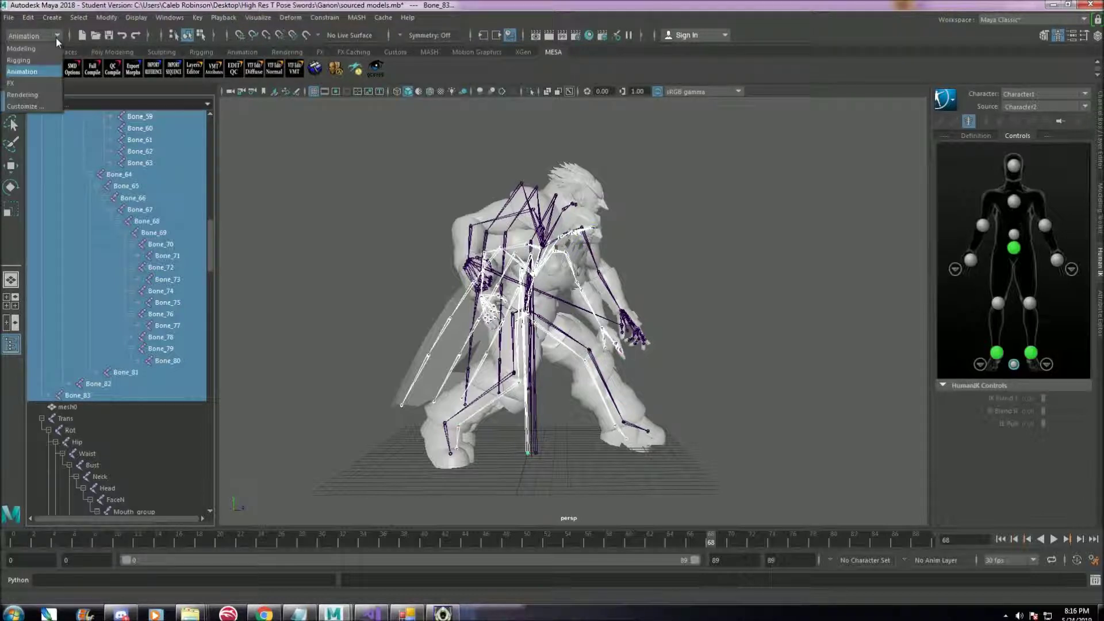
click(56, 37)
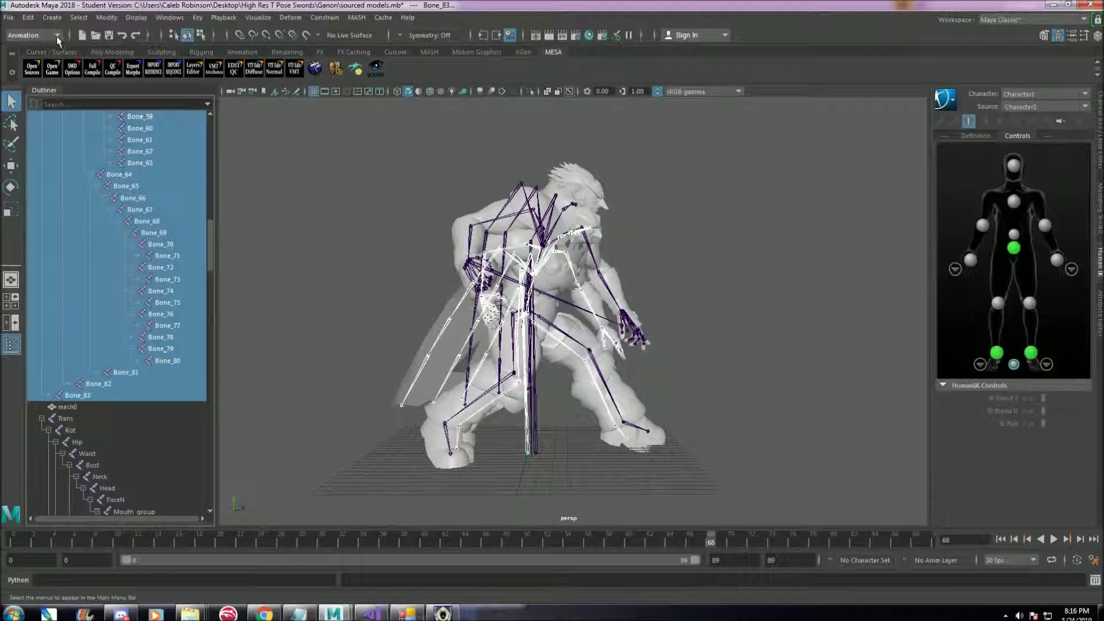
click(198, 18)
click(271, 219)
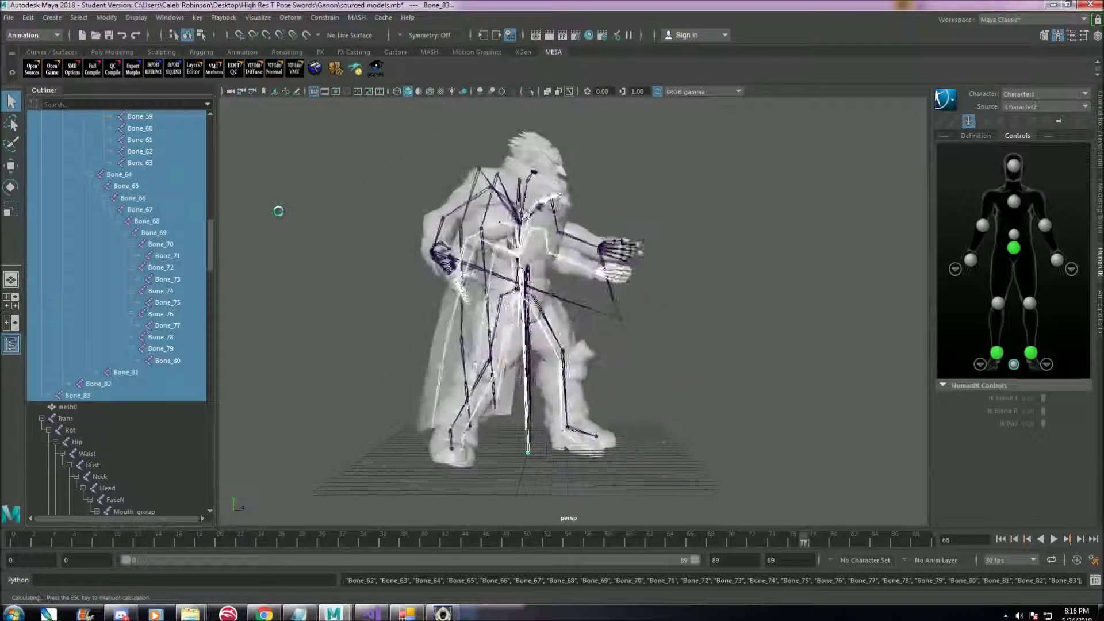
Step: Delete the source skeleton by removing the Trans root joint with its whole hierarchy
scroll(107, 233, down, 5)
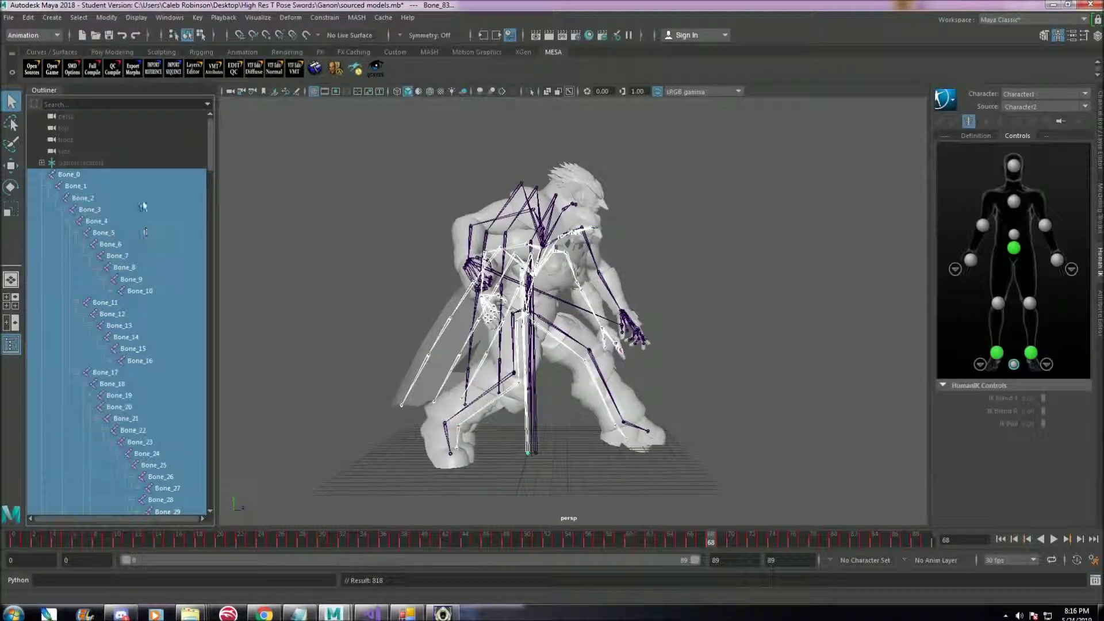
scroll(108, 233, up, 20)
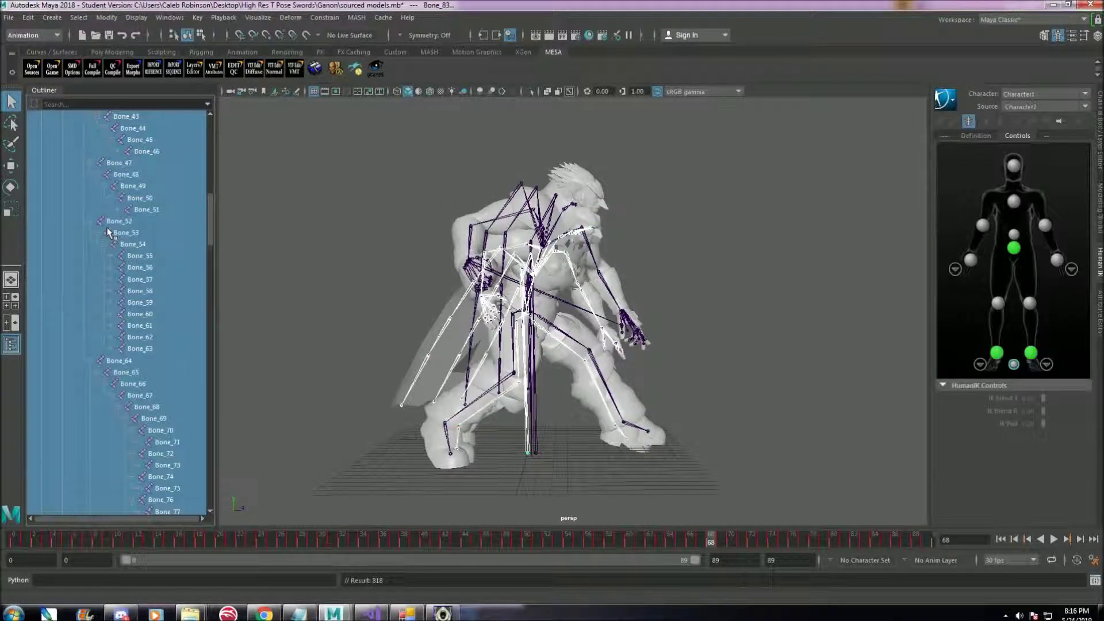
scroll(105, 188, down, 20)
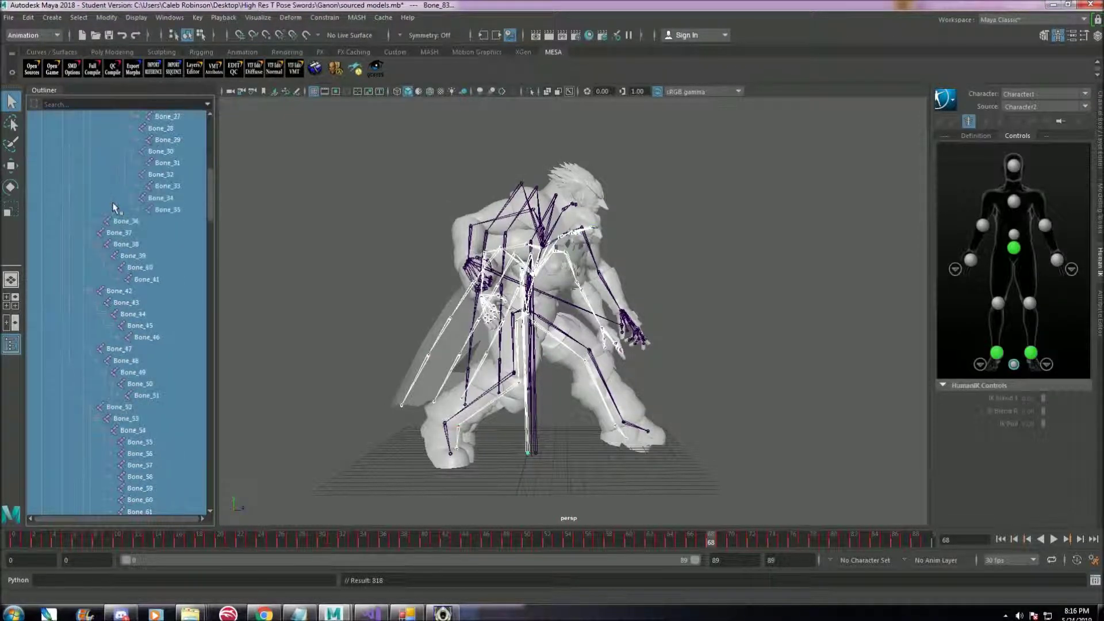
click(75, 244)
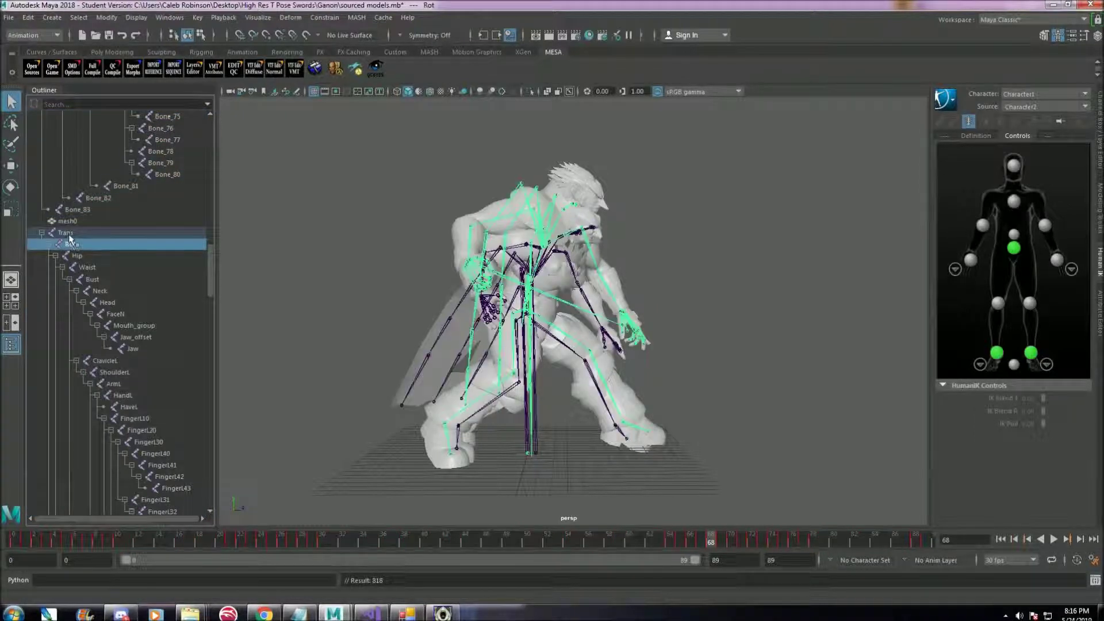
click(68, 235)
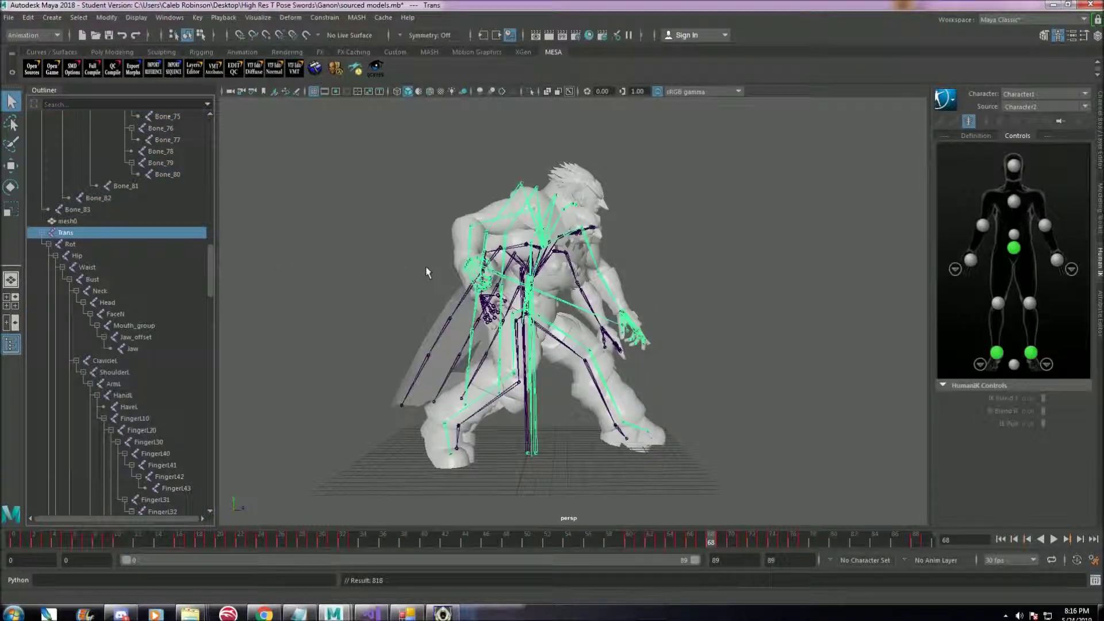
key(Delete)
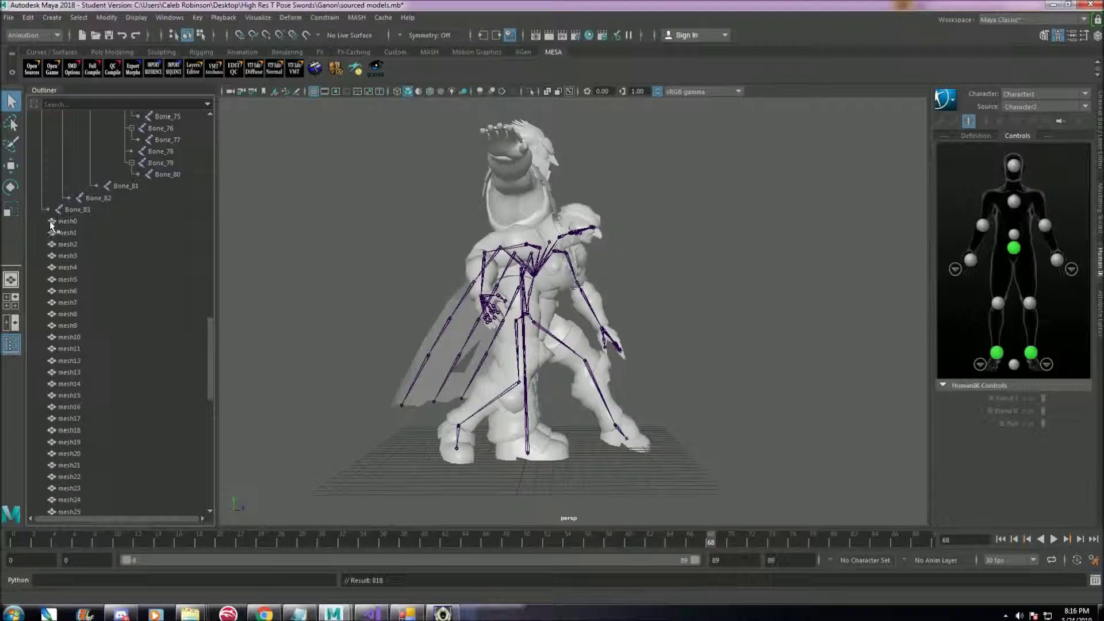
Step: Delete the source character's meshes from mesh1 to the end of the mesh list, keeping mesh0
click(72, 221)
scroll(82, 345, down, 3)
shift+click(74, 470)
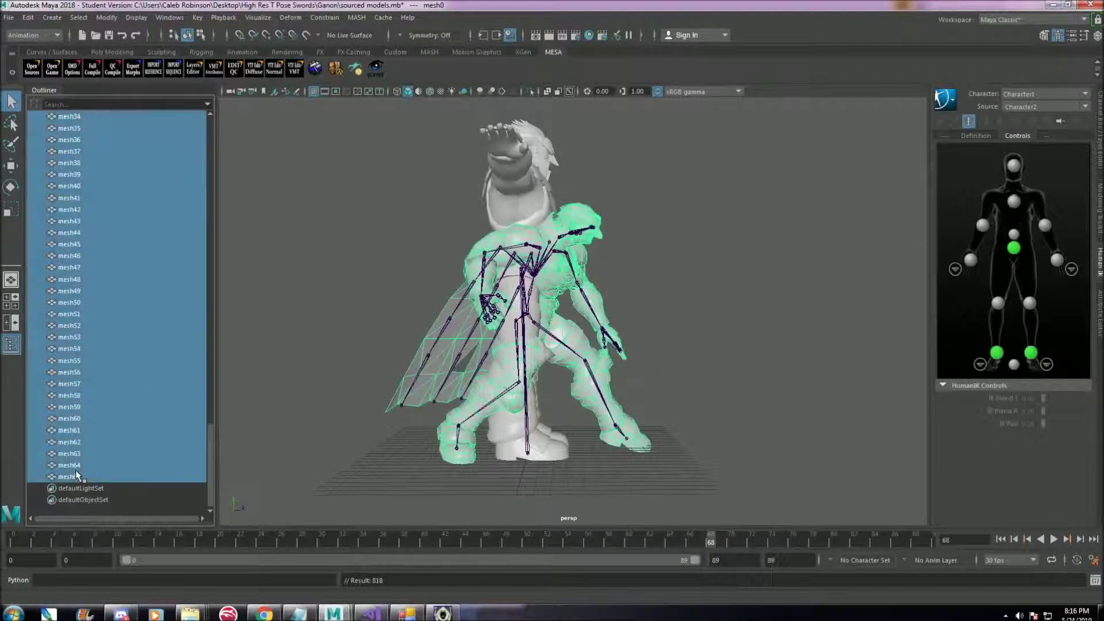
key(Delete)
key(ctrl+z)
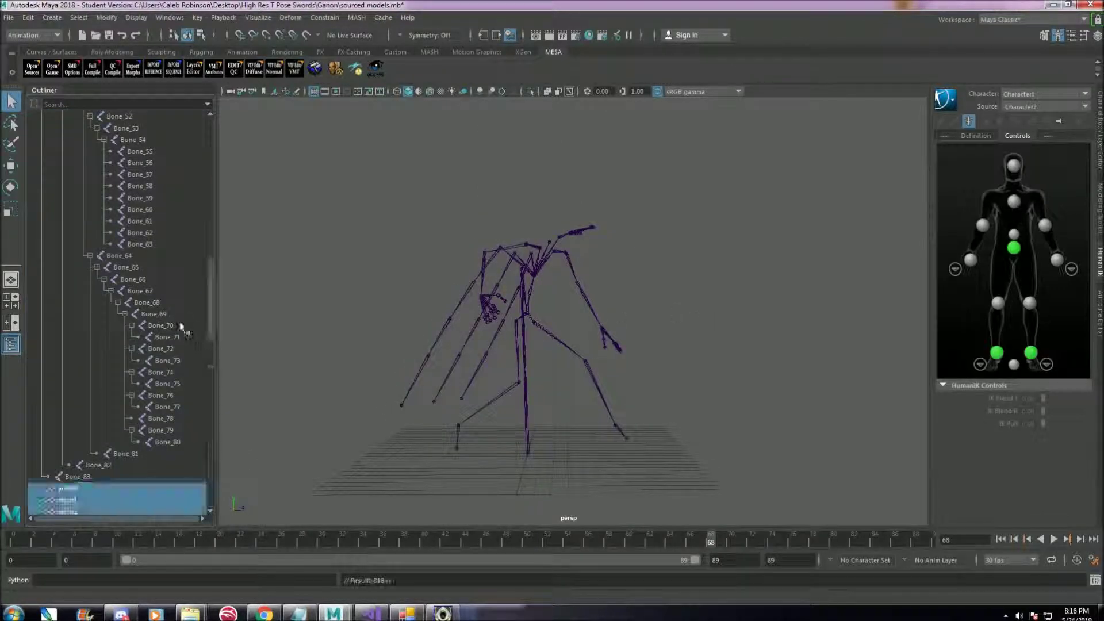
shift+click(73, 490)
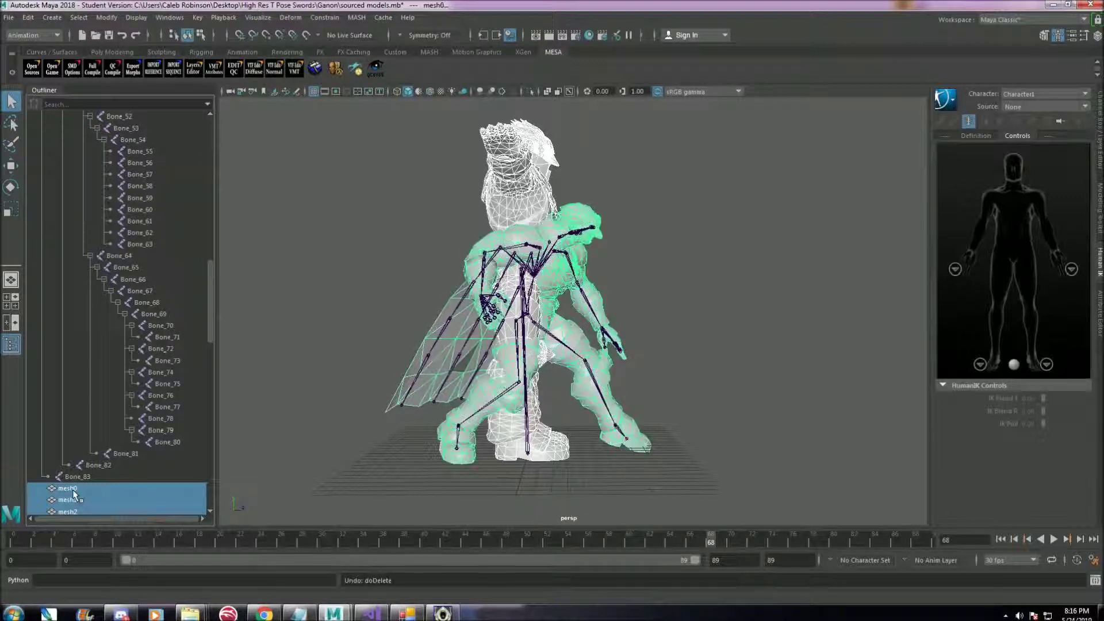
click(233, 487)
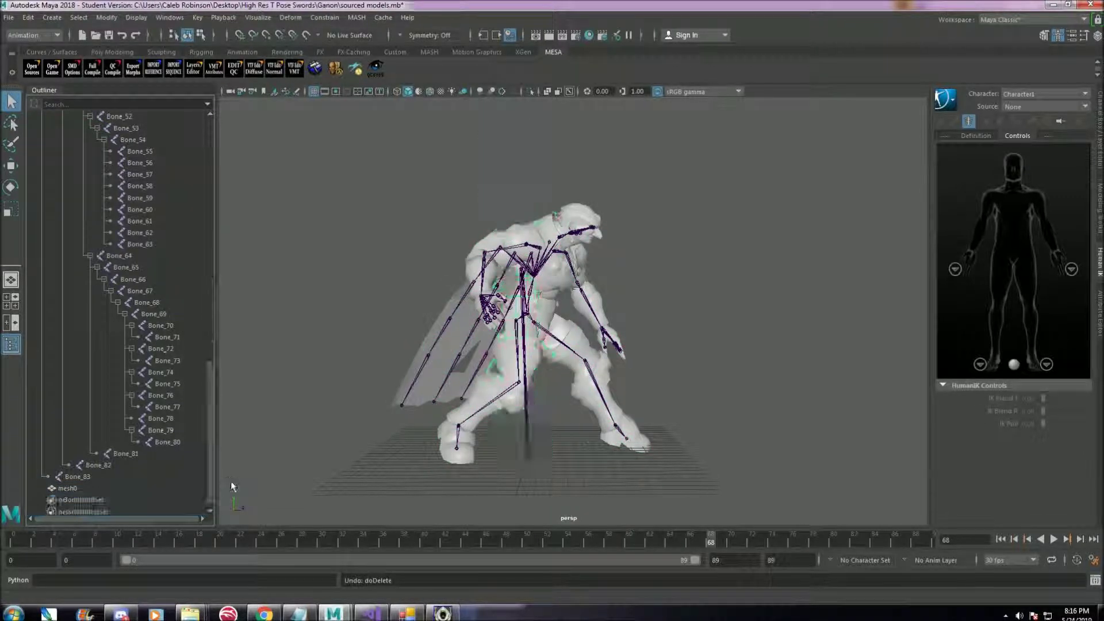
Step: Play the baked animation, stop at frame 36, and examine the legs and feet against the ground grid
alt+middle_drag(621, 363, 623, 269)
click(1052, 540)
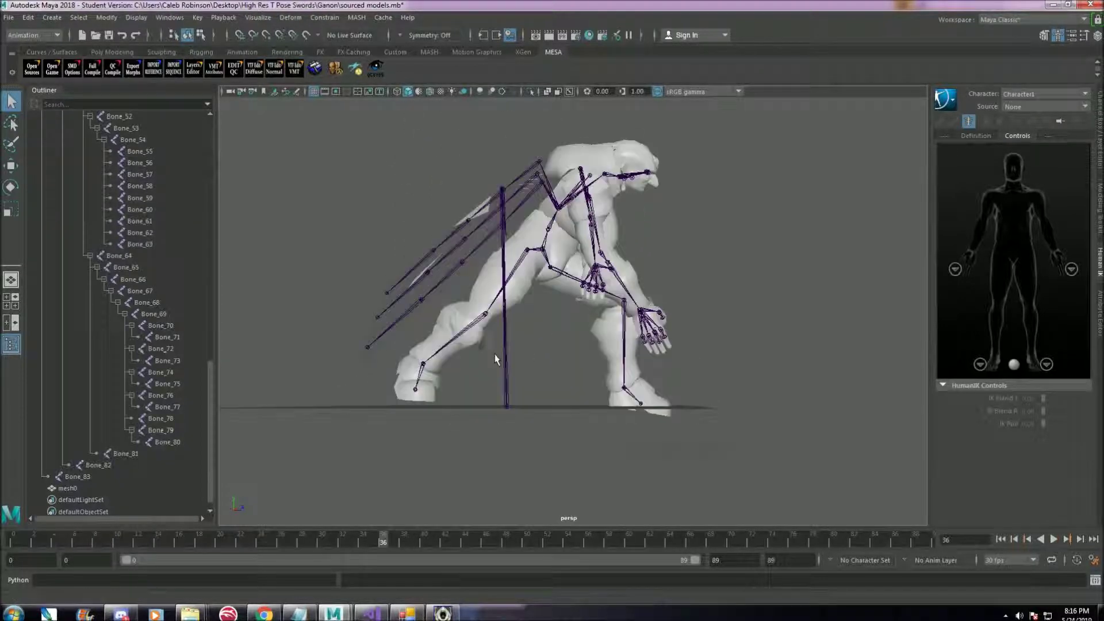
alt+drag(495, 357, 506, 368)
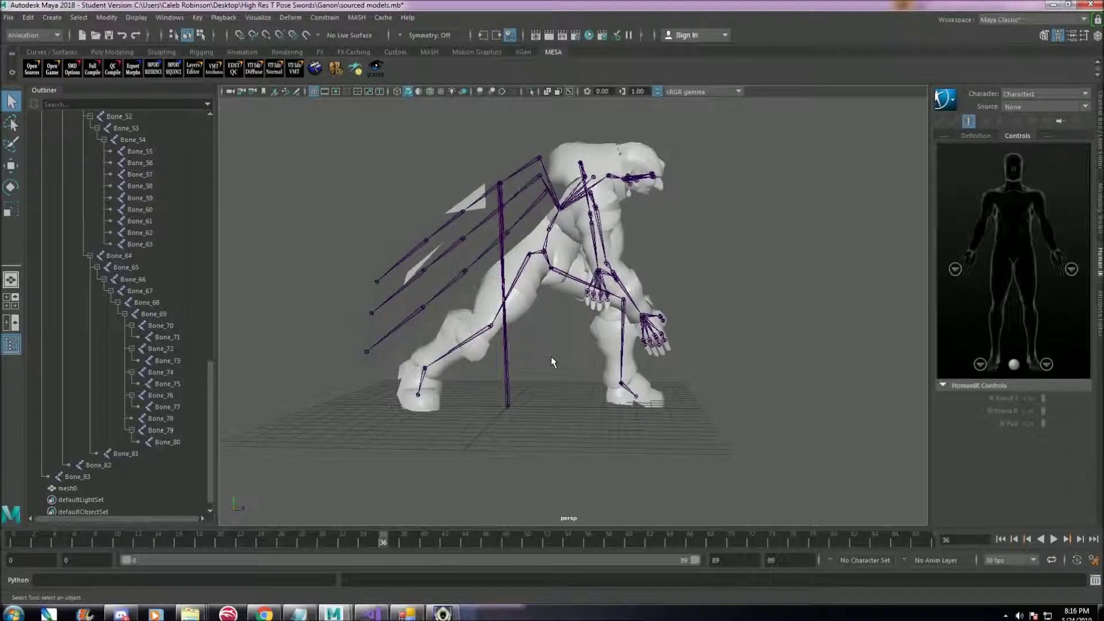
alt+drag(640, 382, 588, 416)
scroll(523, 400, up, 5)
alt+drag(546, 446, 631, 446)
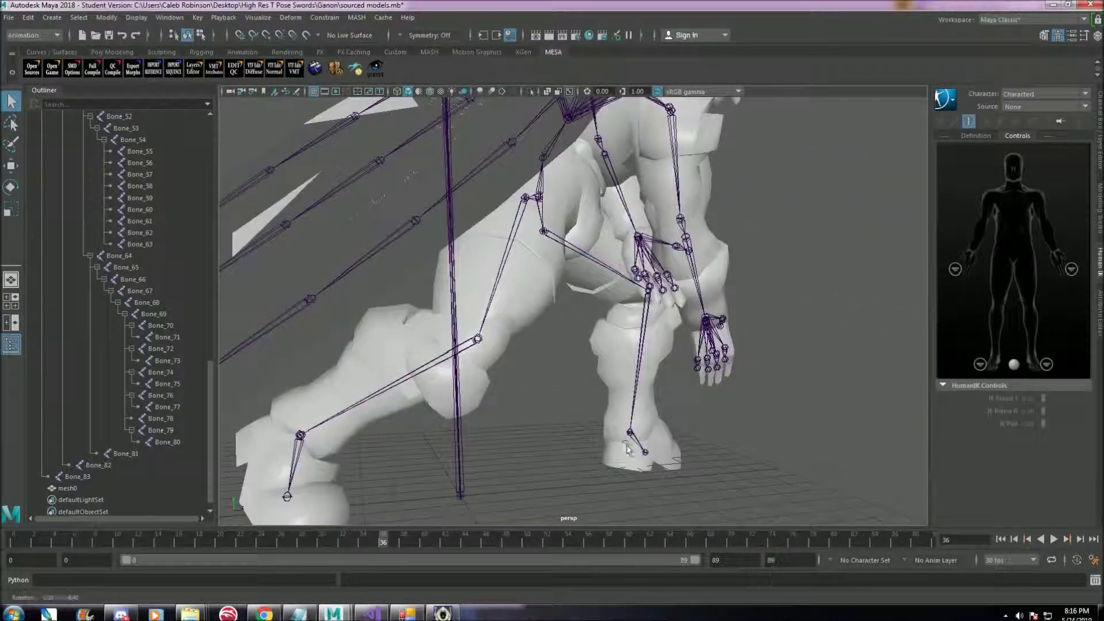
alt+middle_drag(631, 446, 566, 361)
alt+drag(546, 448, 529, 425)
mouse_move(613, 423)
alt+mouse_down()
mouse_move(483, 432)
mouse_move(571, 423)
mouse_move(616, 444)
mouse_move(517, 437)
mouse_move(596, 416)
mouse_move(648, 437)
mouse_move(619, 413)
alt+mouse_up()
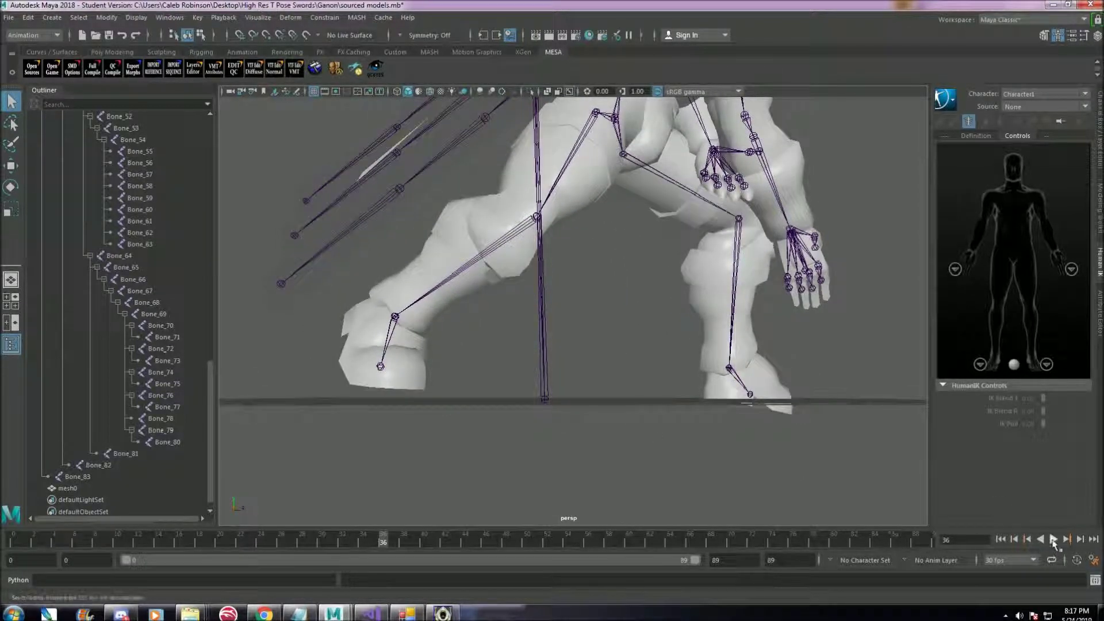
Step: Replay the baked animation and examine the full-body pose from several angles at frames 49 and 32
click(1053, 539)
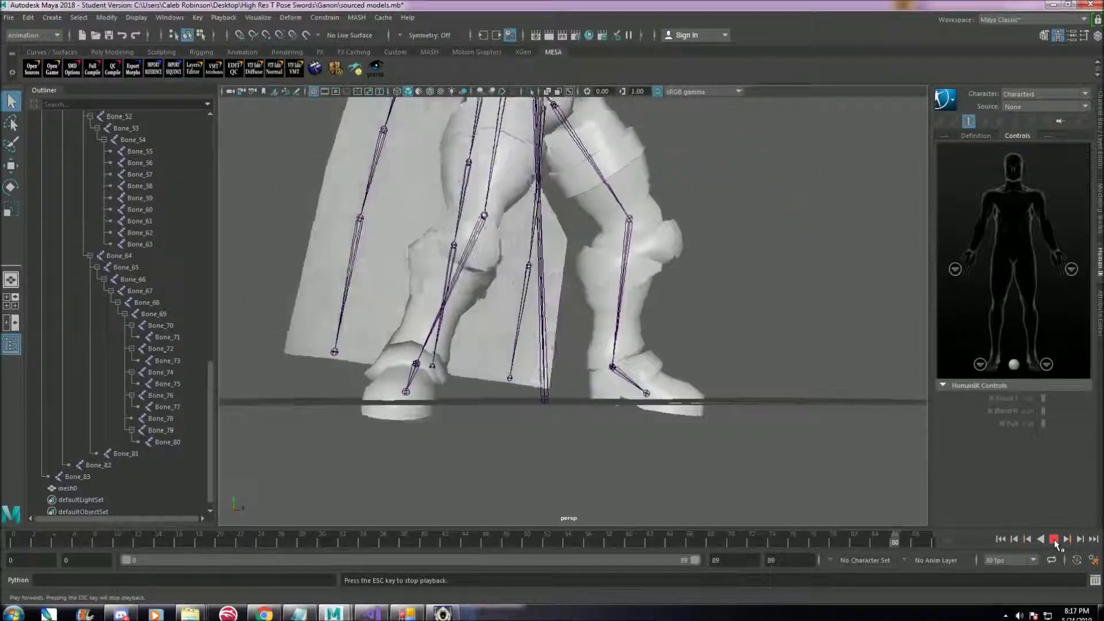
click(1053, 539)
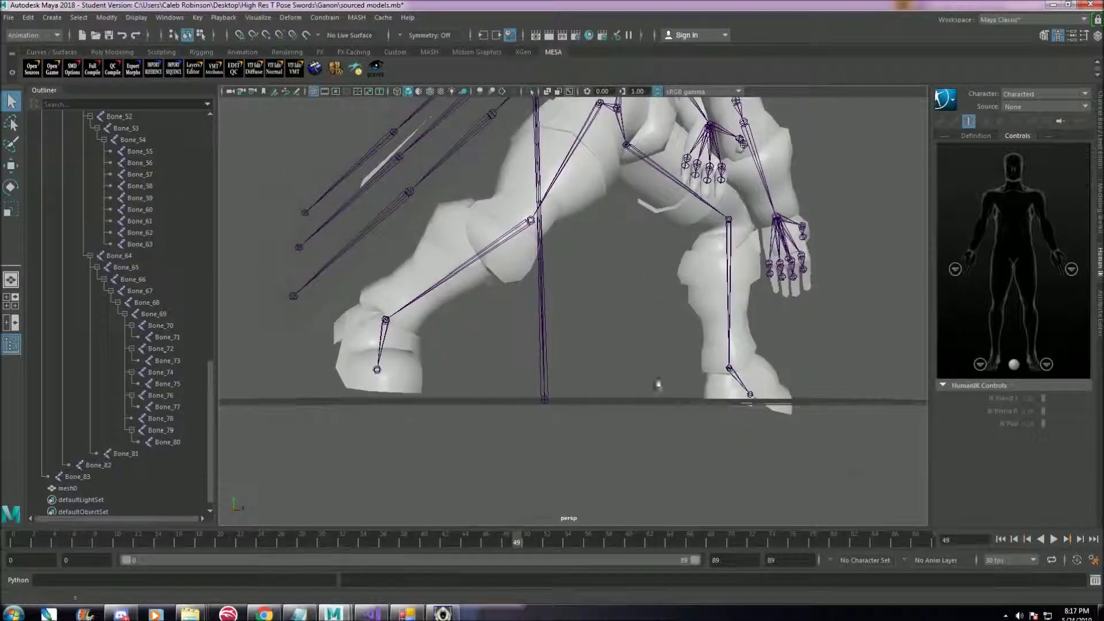
alt+middle_drag(658, 384, 537, 477)
alt+drag(546, 390, 582, 385)
scroll(679, 269, down, 3)
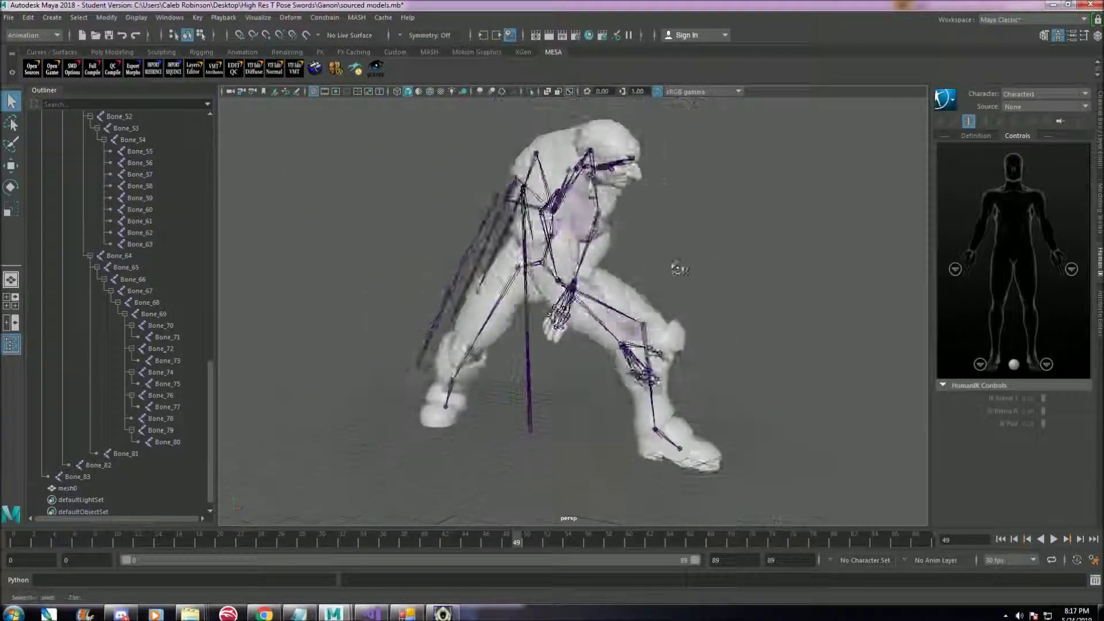
alt+drag(678, 269, 700, 277)
click(1054, 541)
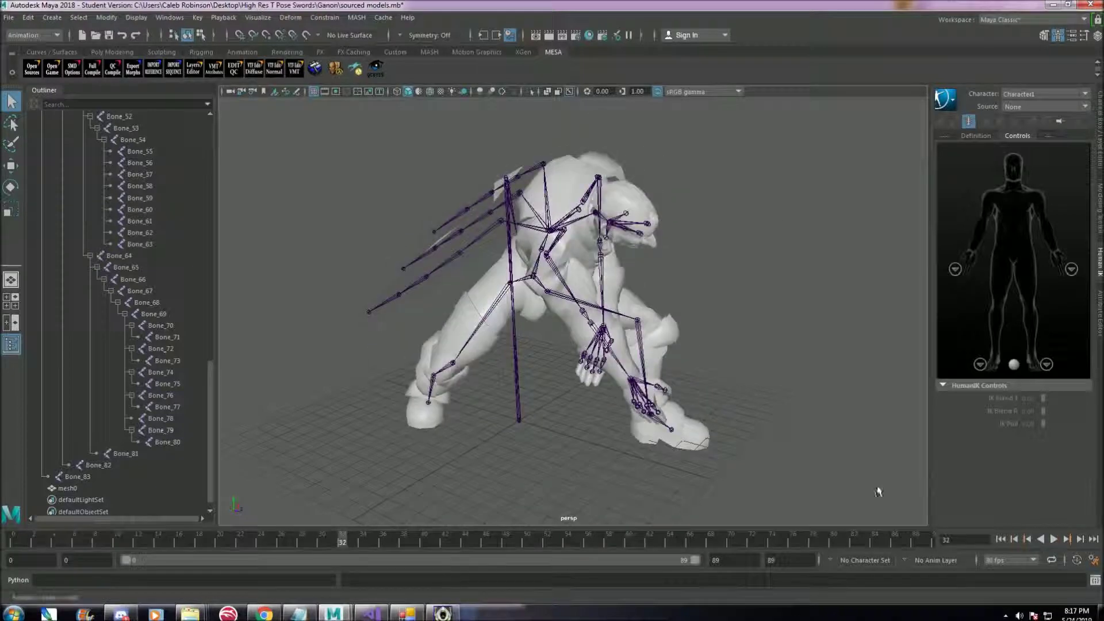
alt+drag(877, 491, 835, 438)
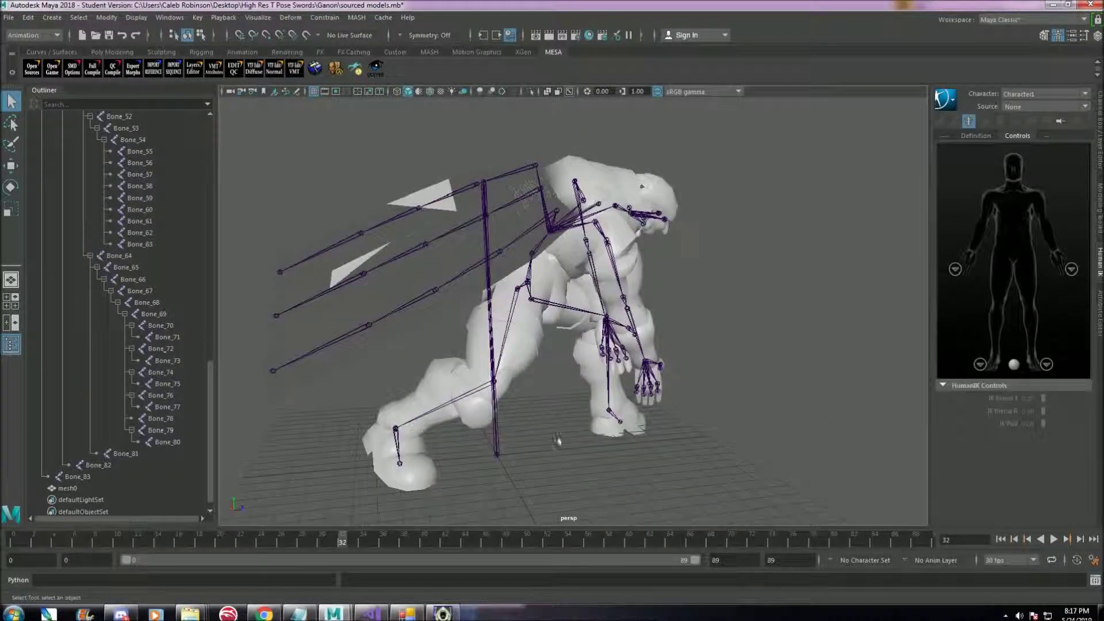
alt+drag(556, 439, 471, 437)
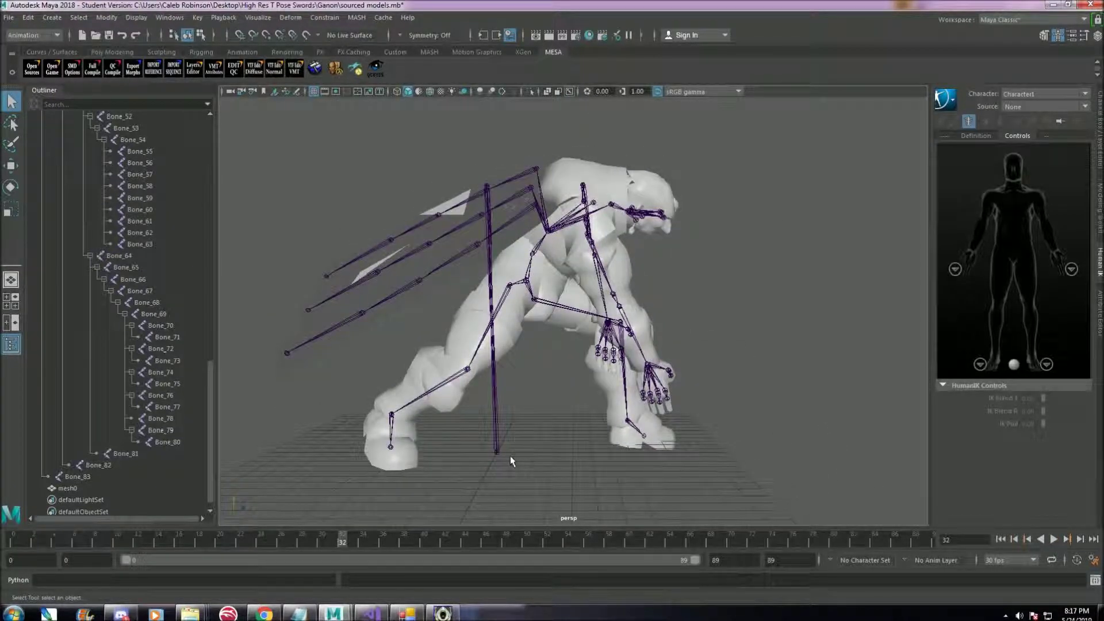
mouse_move(300, 609)
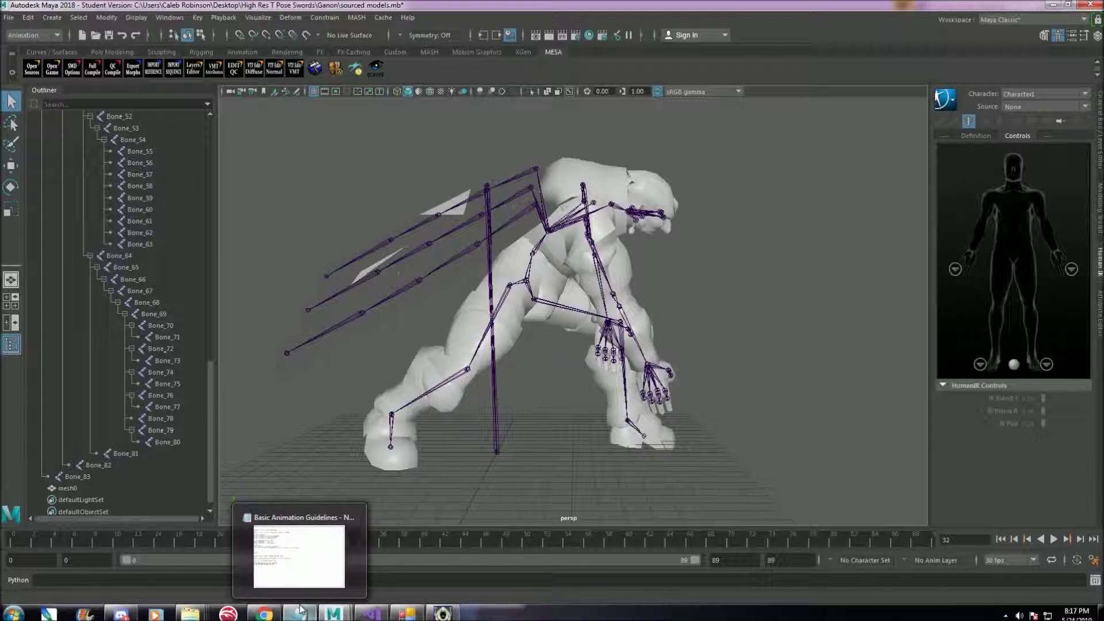